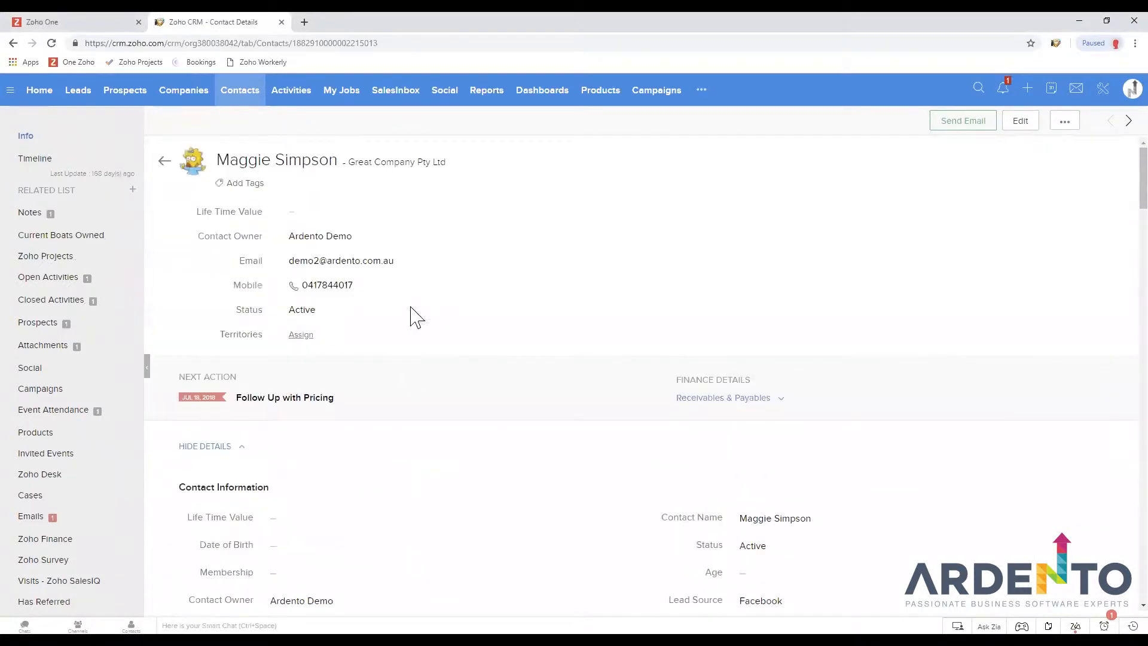
Open the Standard layout of the Contacts module from the Modules and Fields setup
left_click(1104, 91)
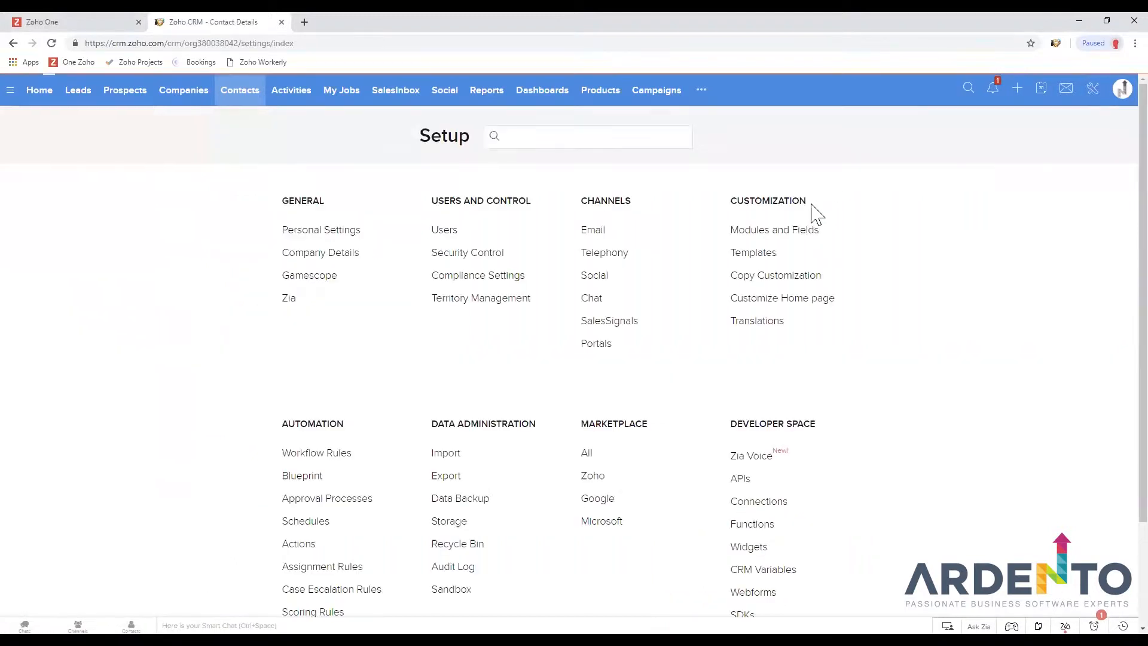
left_click(784, 235)
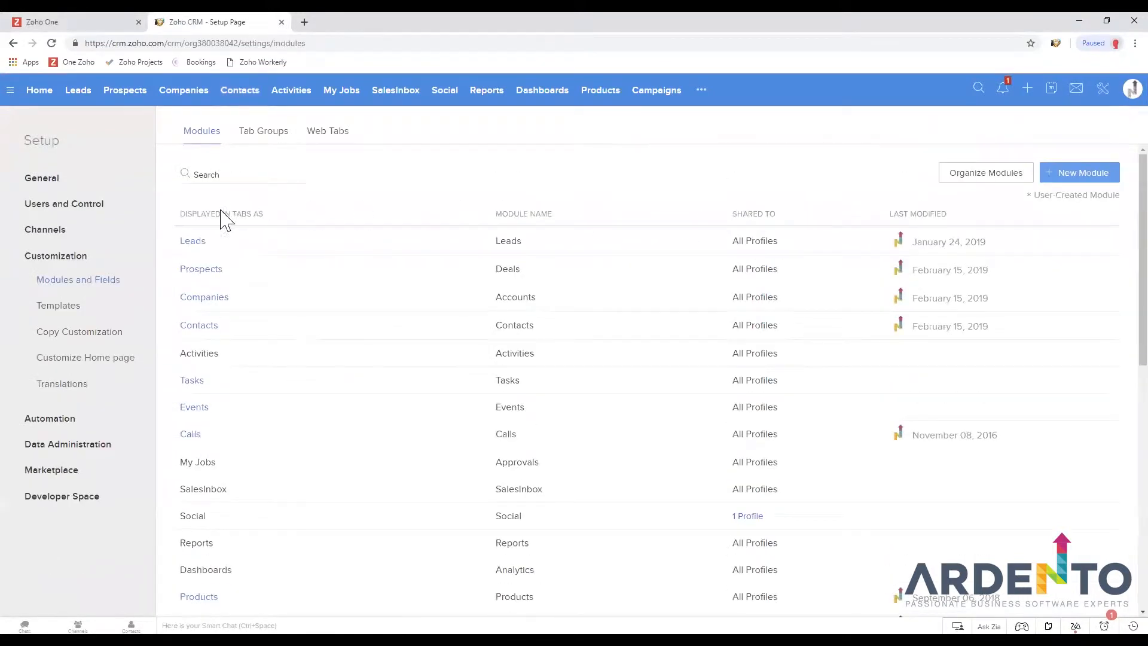
scroll(195, 297, "down", 3)
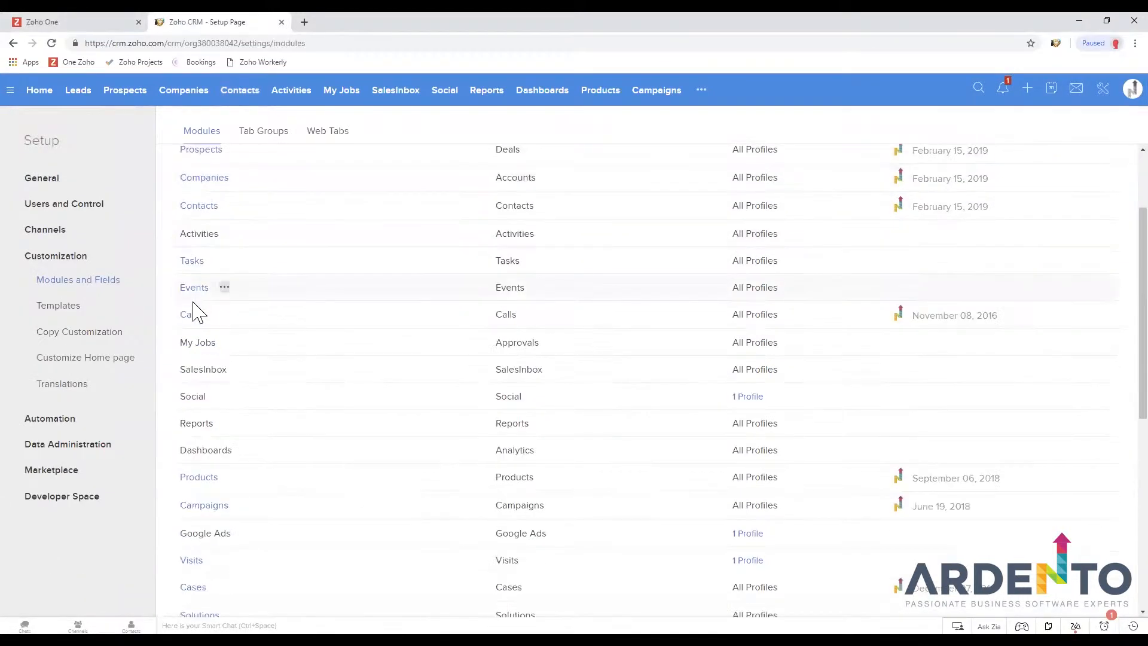
scroll(205, 442, "up", 3)
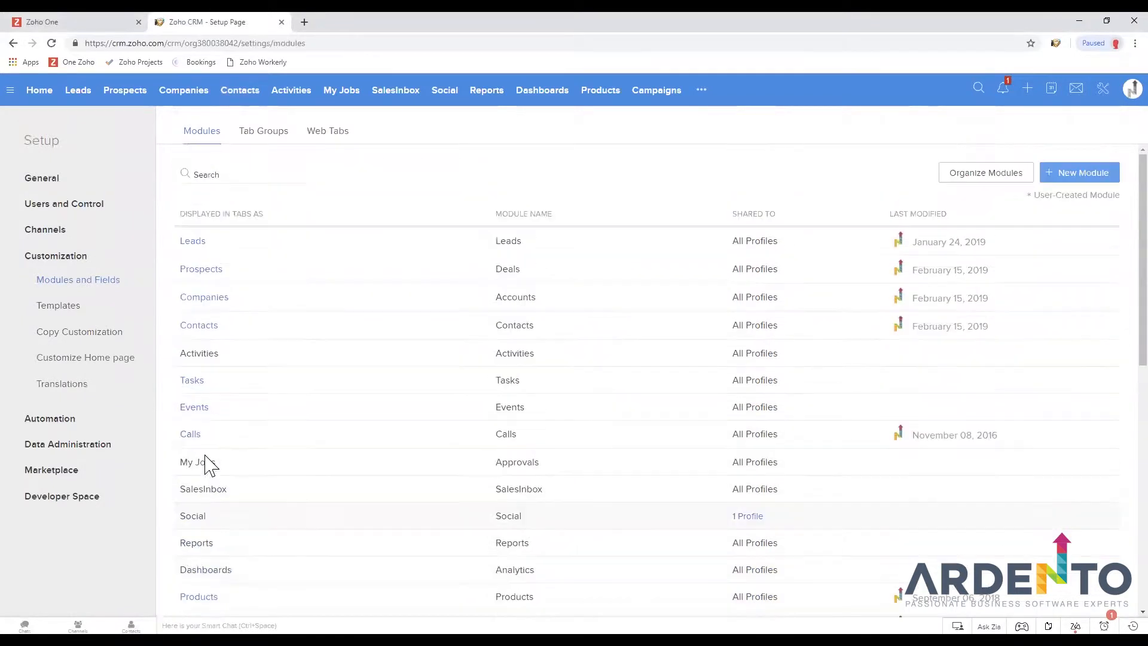
mouse_move(214, 331)
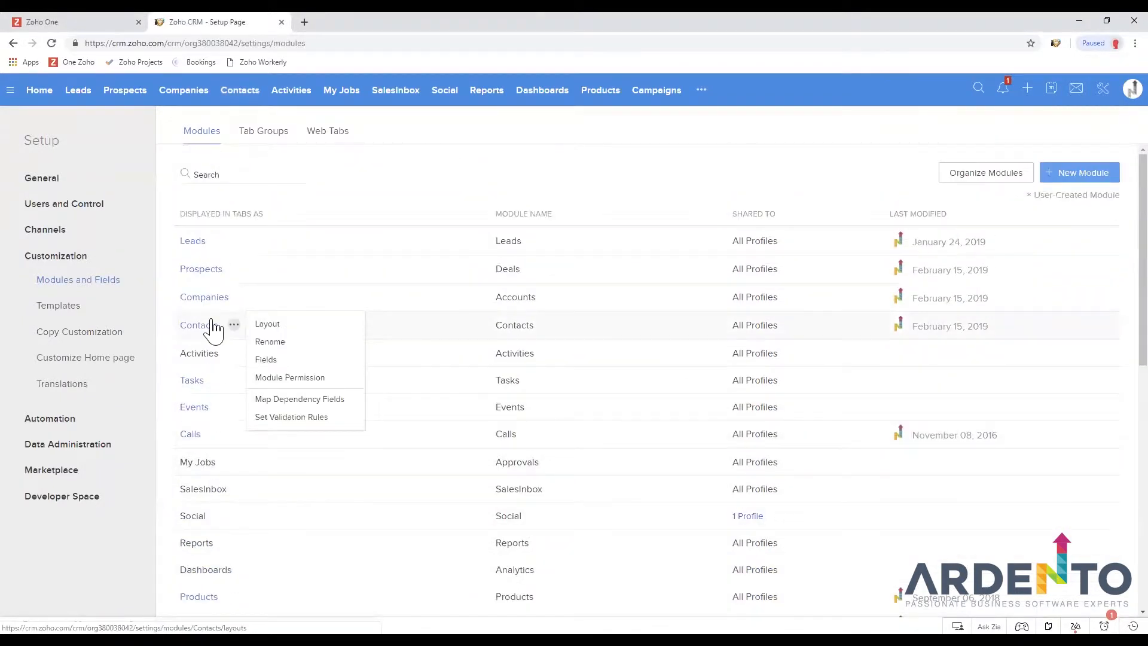
left_click(201, 327)
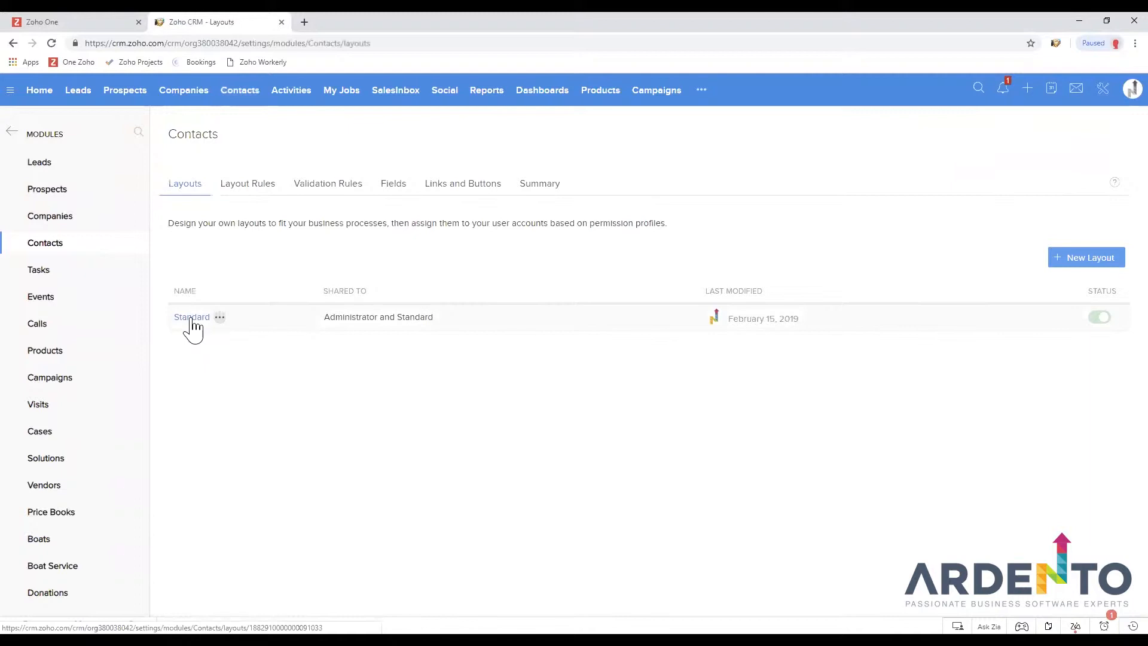
left_click(192, 320)
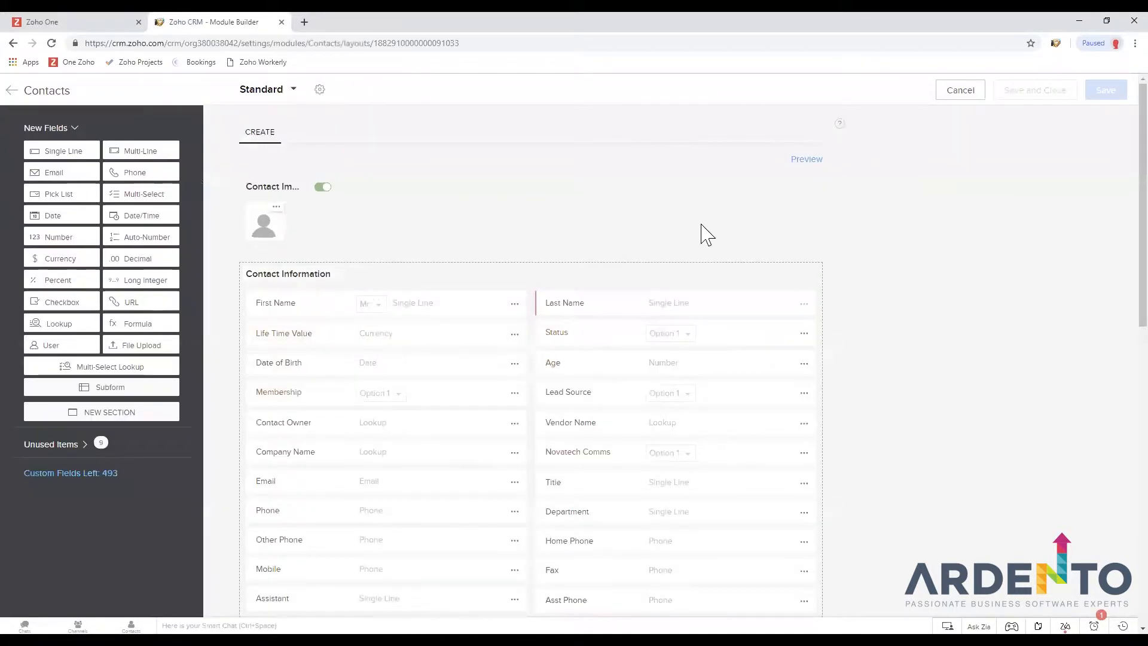
scroll(458, 415, "down", 2)
scroll(458, 415, "up", 2)
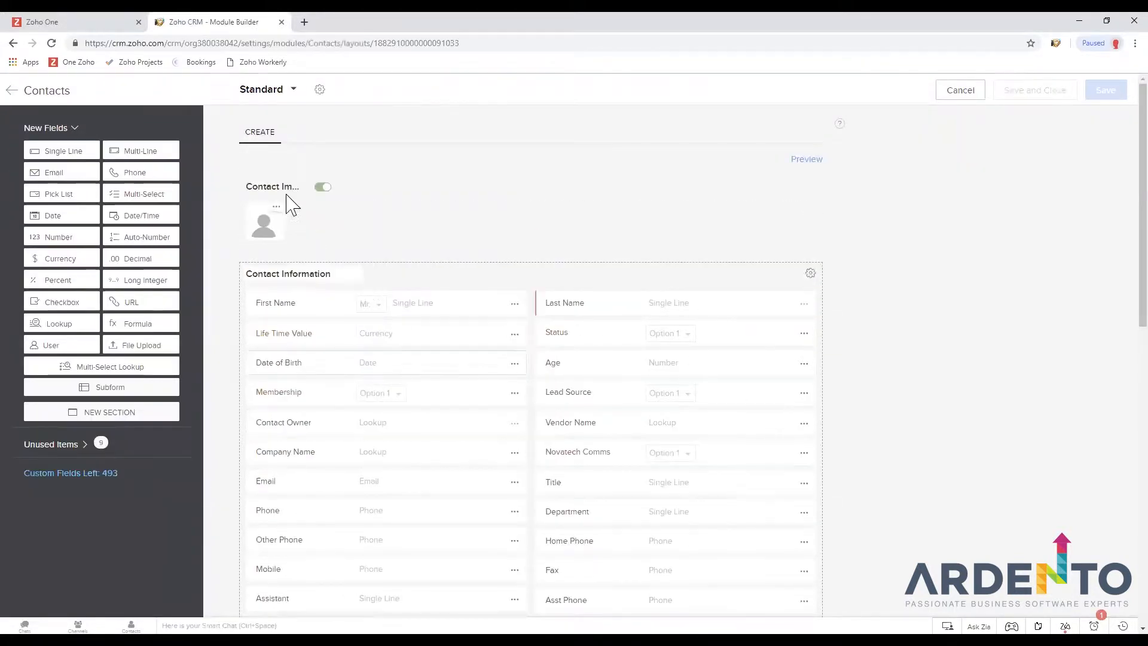
Switch the contact image off and back on, and look through the layout's sections
left_click(323, 190)
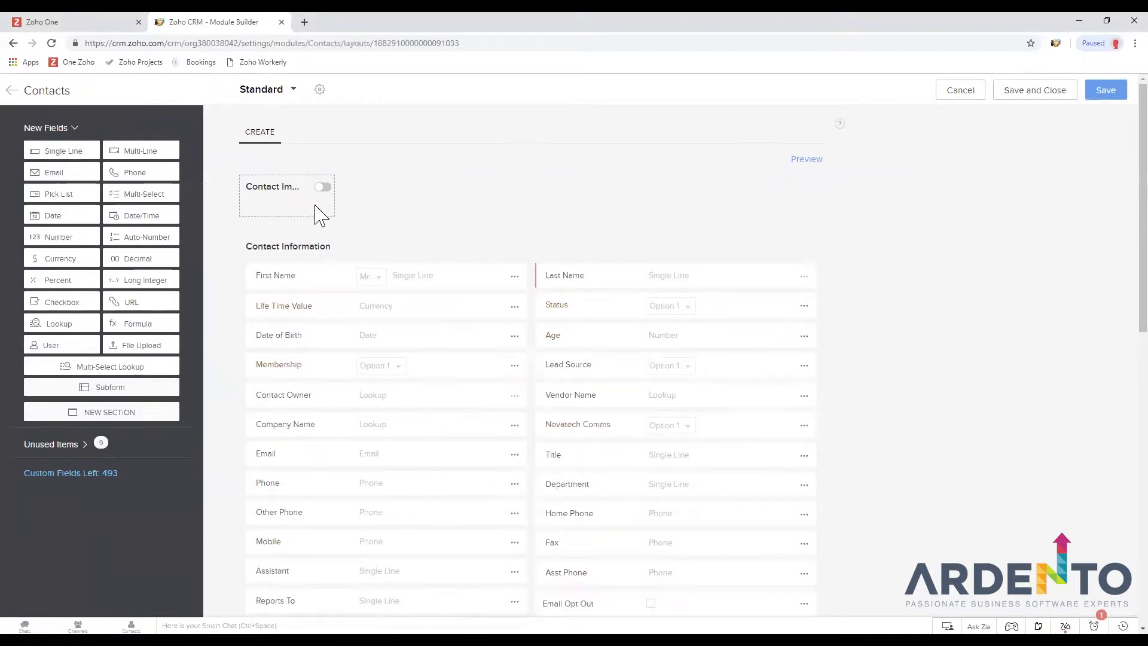
left_click(323, 189)
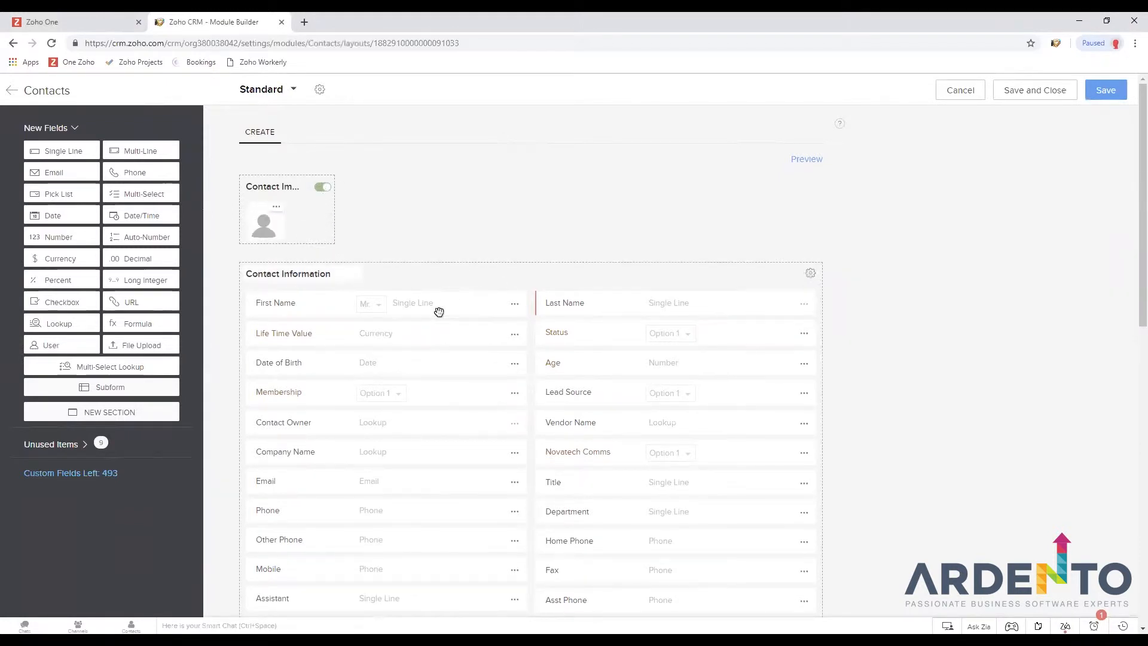
scroll(439, 312, "down", 7)
scroll(442, 359, "down", 5)
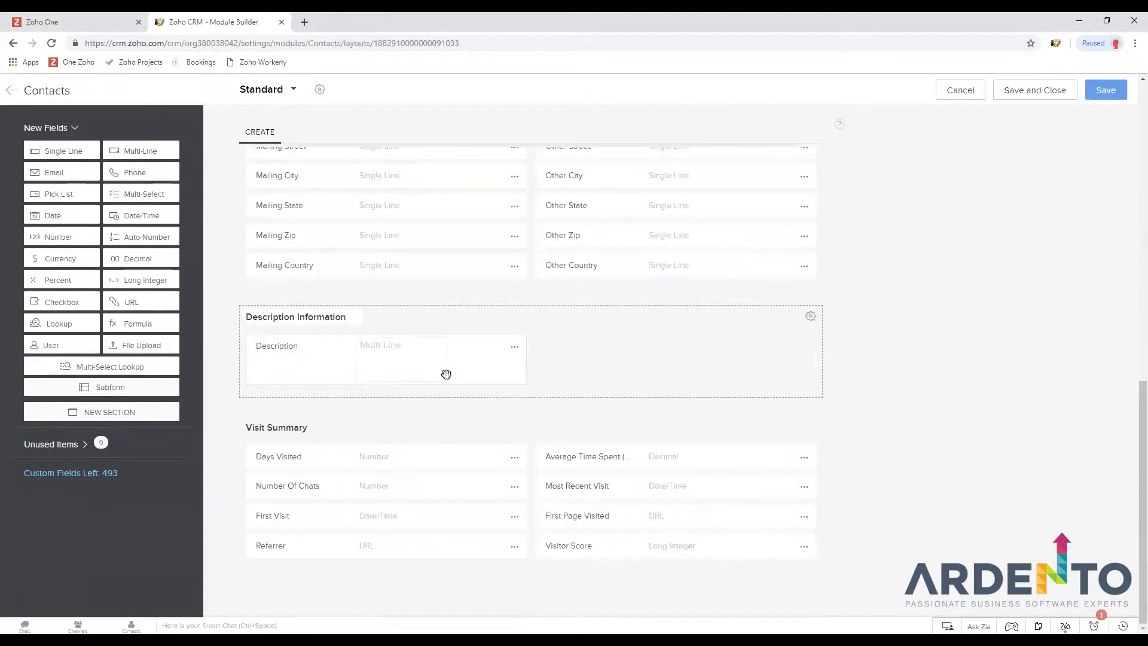
scroll(446, 373, "up", 12)
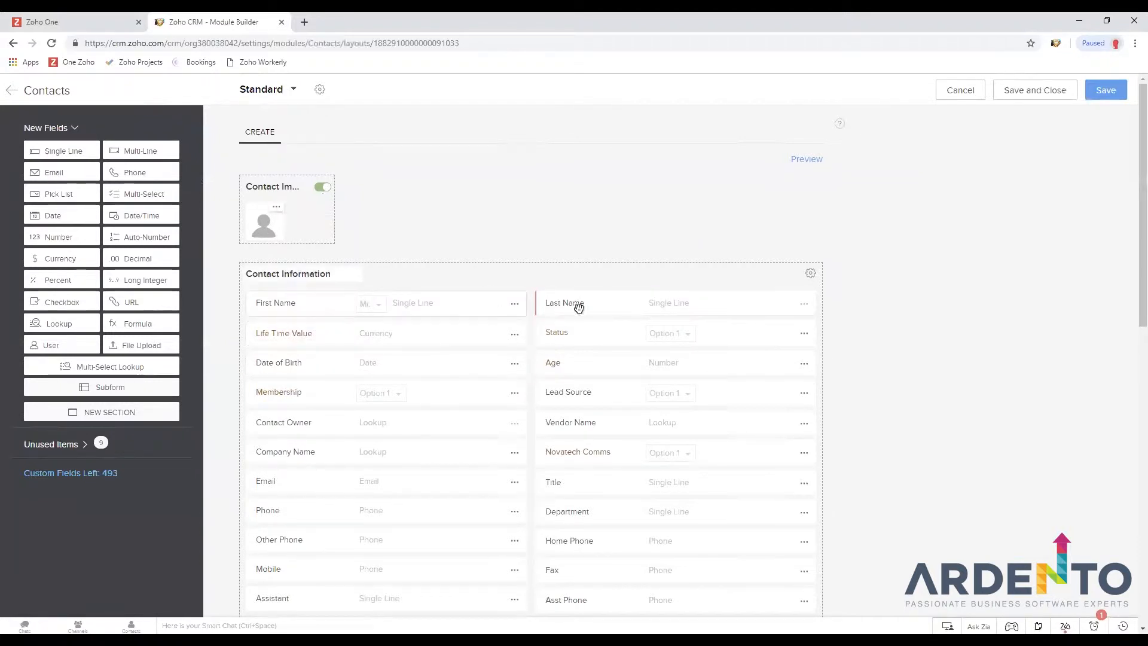
In Contact Information, try Last Name below First Name, return it to its original place, and place Age above Status
left_click_drag(577, 315, 325, 333)
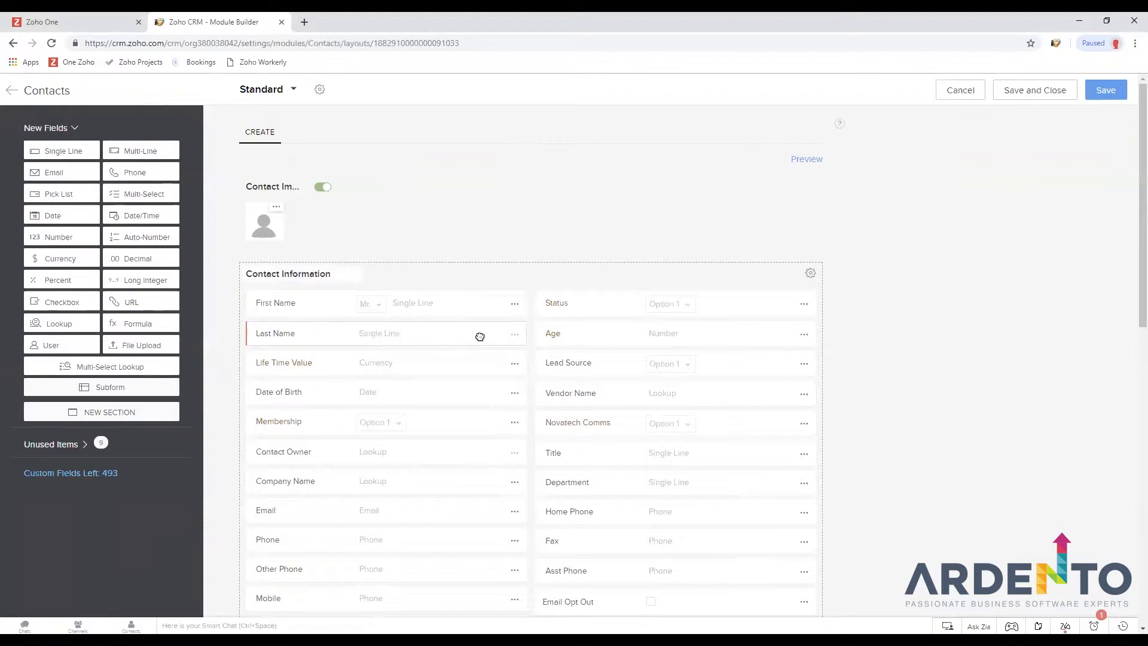
left_click_drag(608, 324, 658, 317)
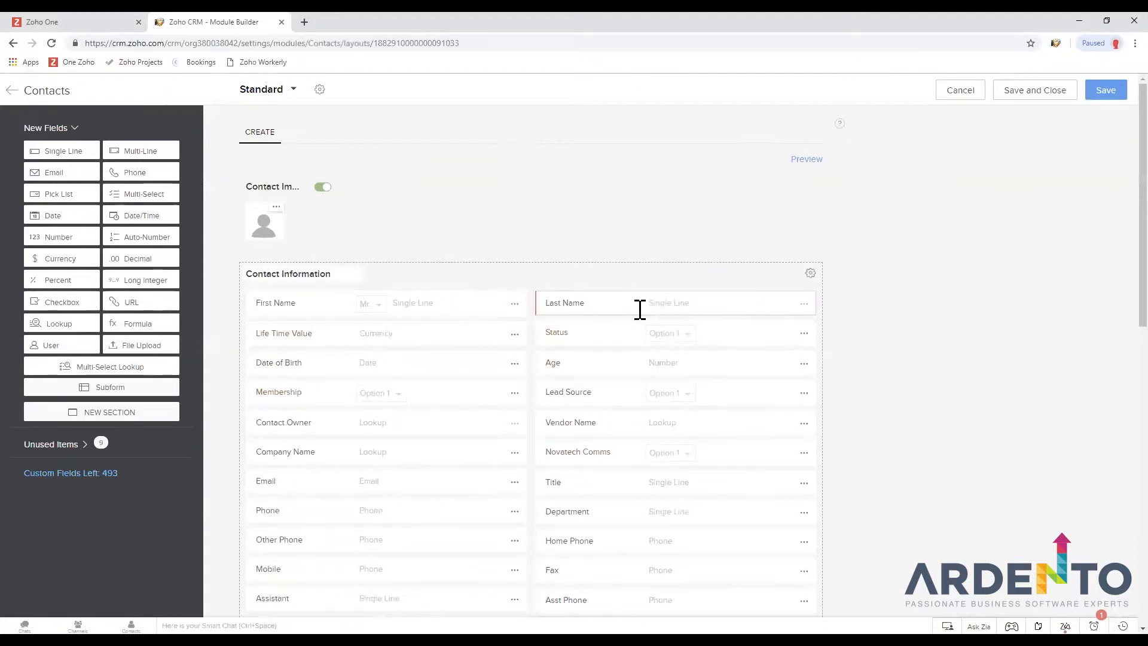
left_click_drag(686, 361, 750, 337)
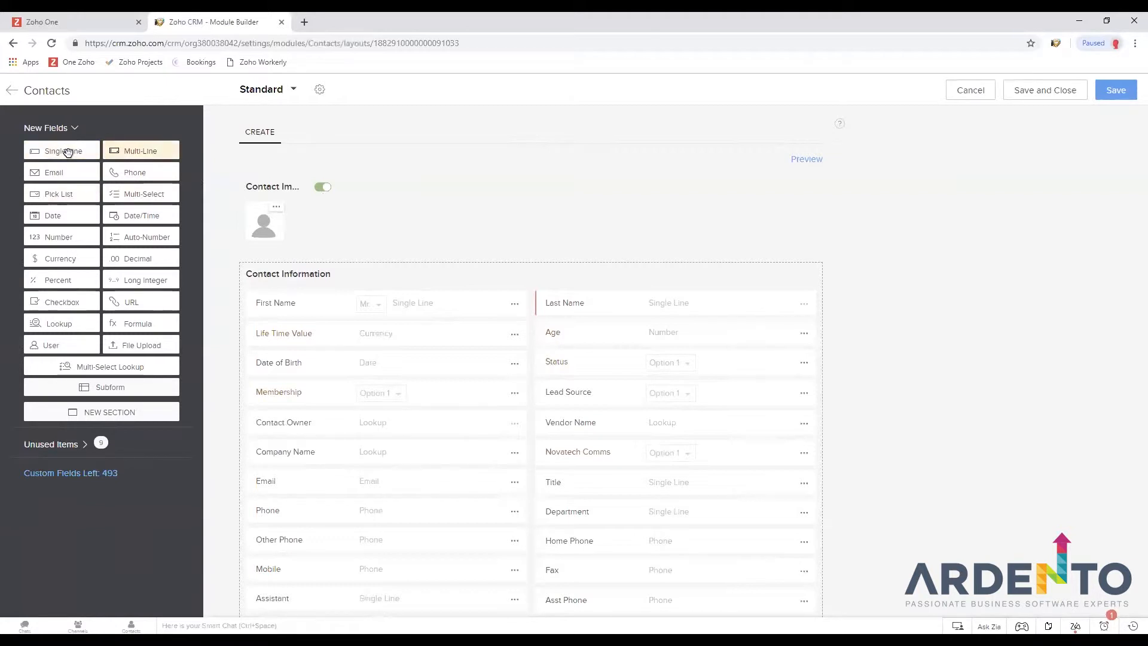
Add an Auto-Number field above Mailing Country in the Address Information section and review its prefix and starting number settings
scroll(525, 347, "down", 9)
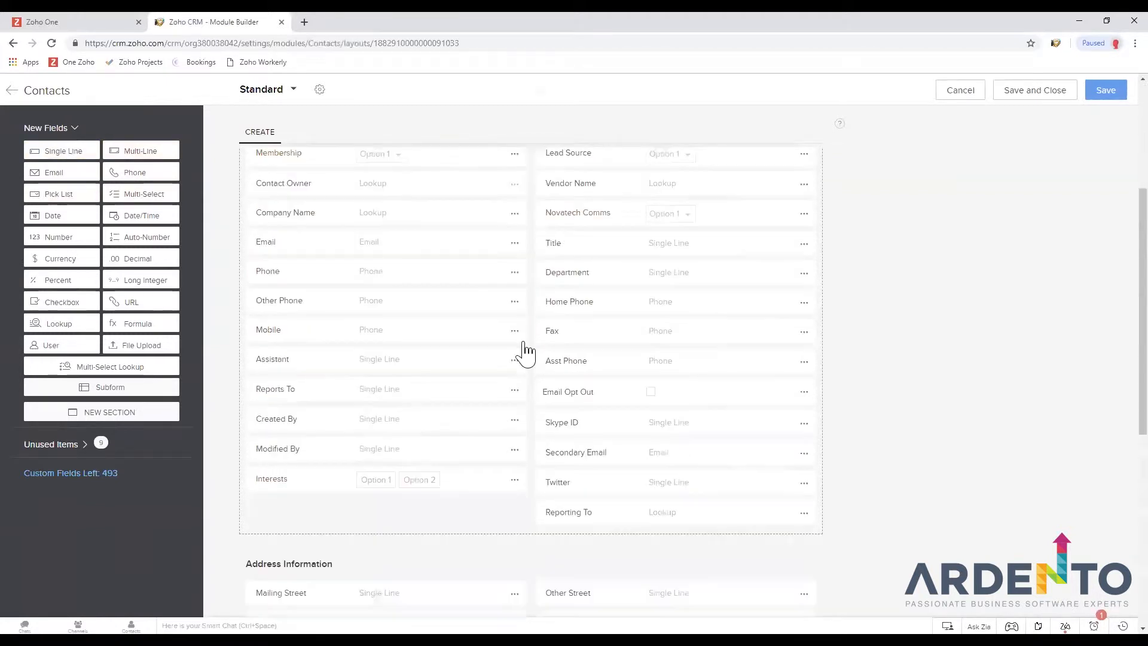
scroll(524, 357, "down", 2)
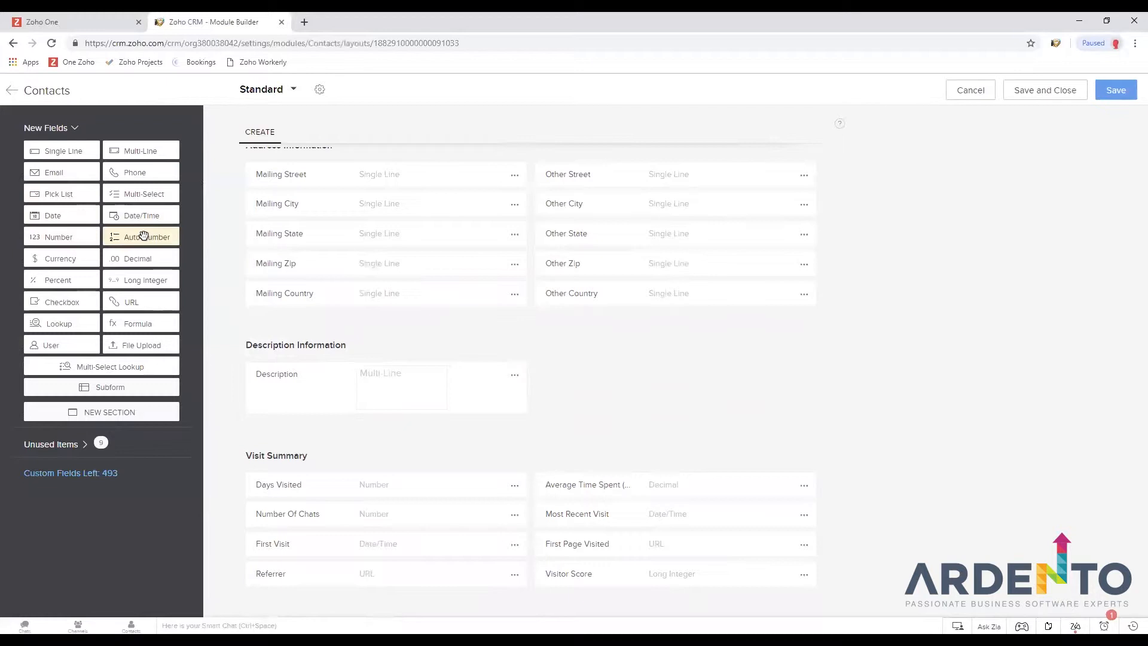
left_click_drag(146, 240, 321, 323)
left_click(466, 194)
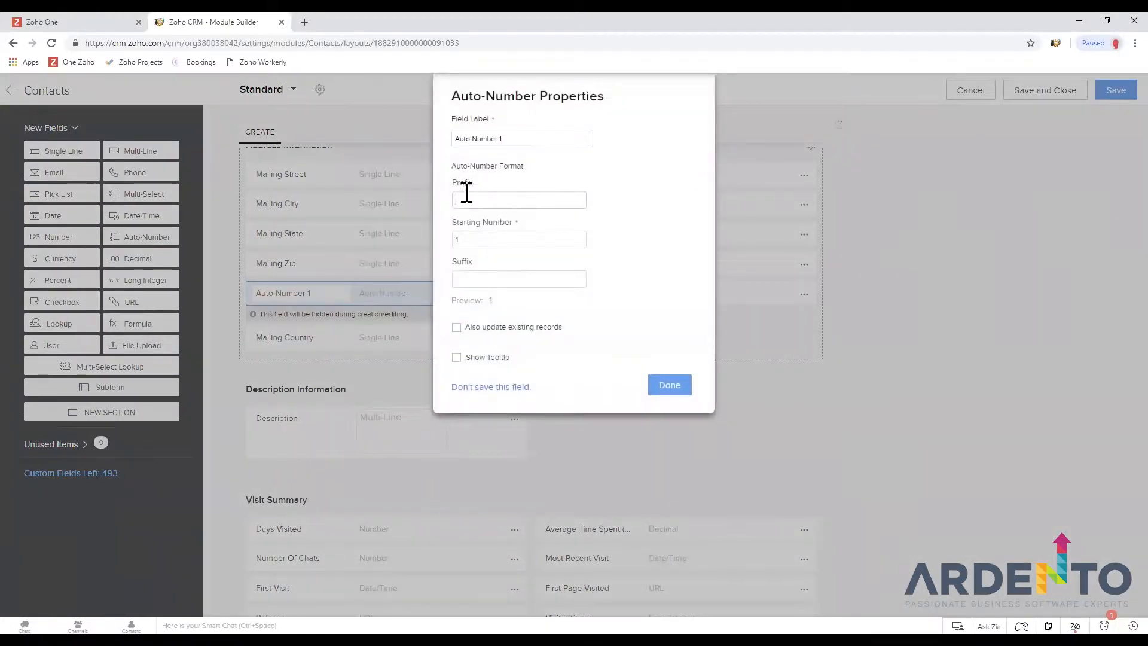
double_click(456, 183)
left_click(469, 183)
left_click_drag(453, 222, 511, 222)
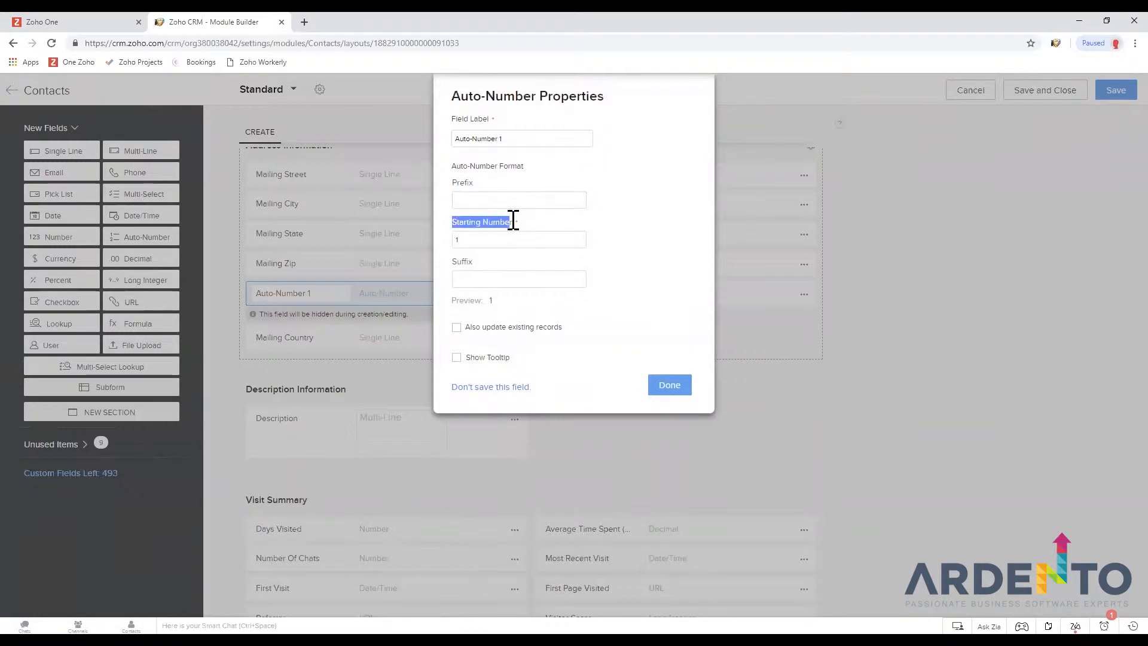
left_click(481, 293)
Set the Auto-Number prefix to JG and suffix to A, and discard the field without saving it
left_click(475, 199)
left_click(483, 283)
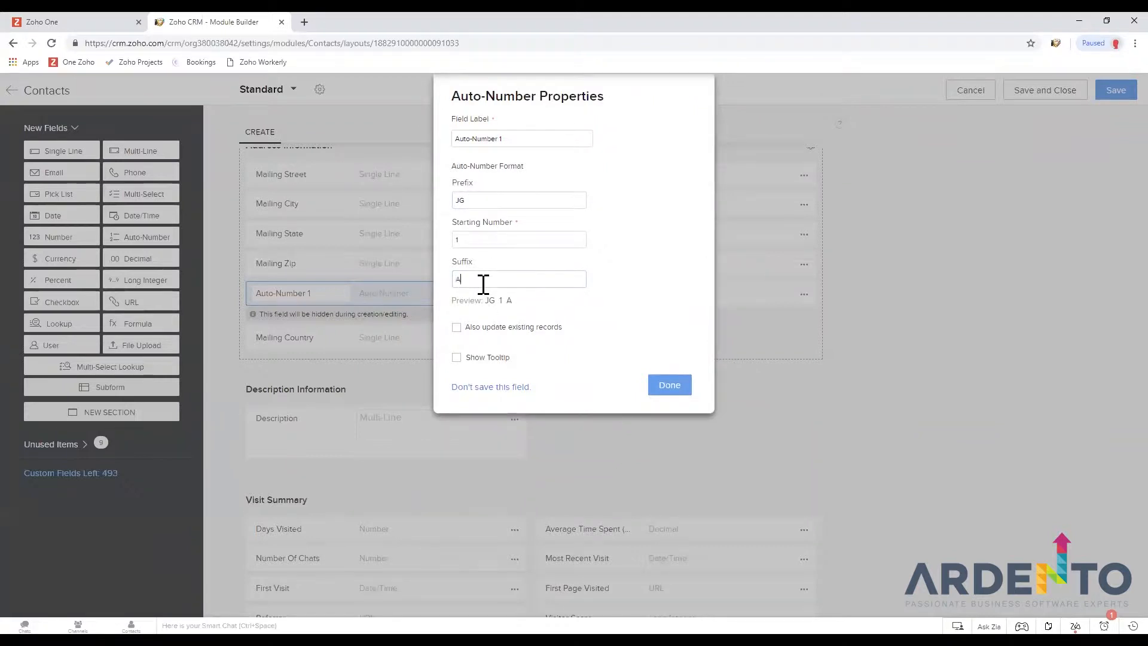
left_click_drag(486, 301, 511, 297)
left_click(484, 240)
left_click_drag(487, 301, 547, 317)
left_click(501, 387)
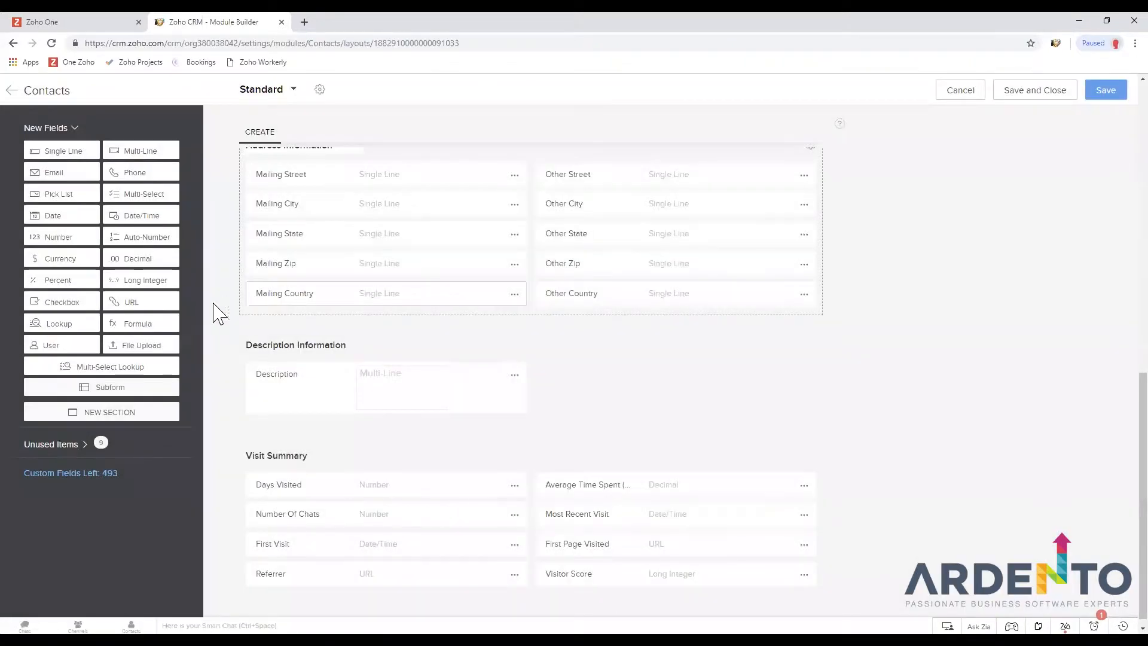
left_click_drag(138, 301, 134, 299)
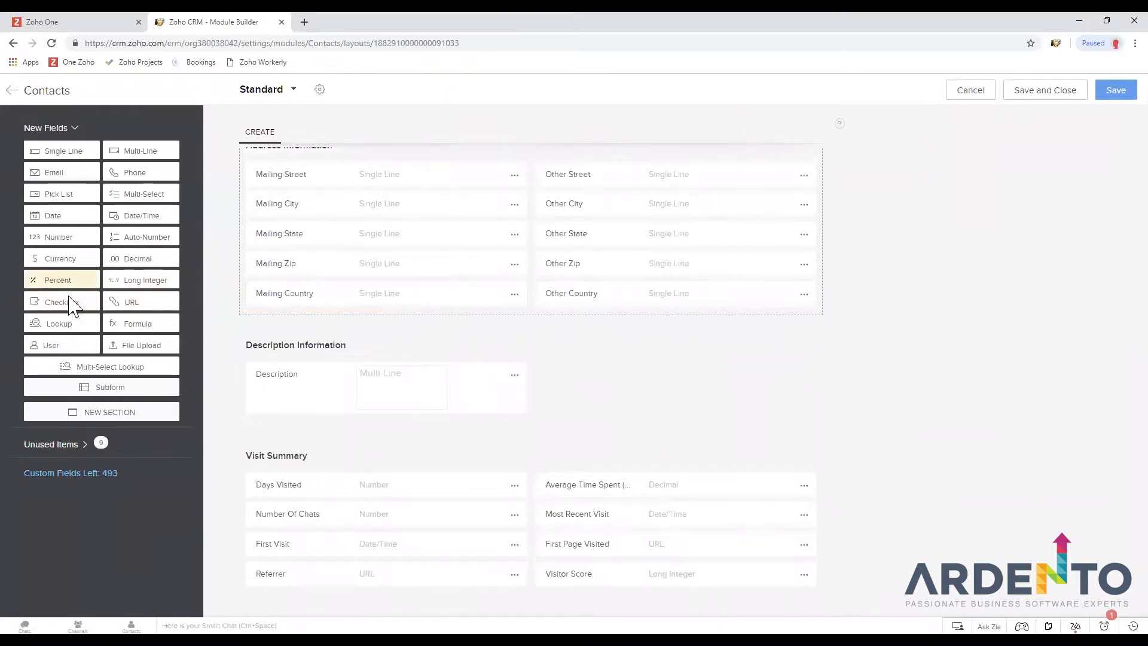
Add a Lookup field below Mailing Country, label it Companies, and set its lookup module to Companies
left_click_drag(57, 324, 288, 328)
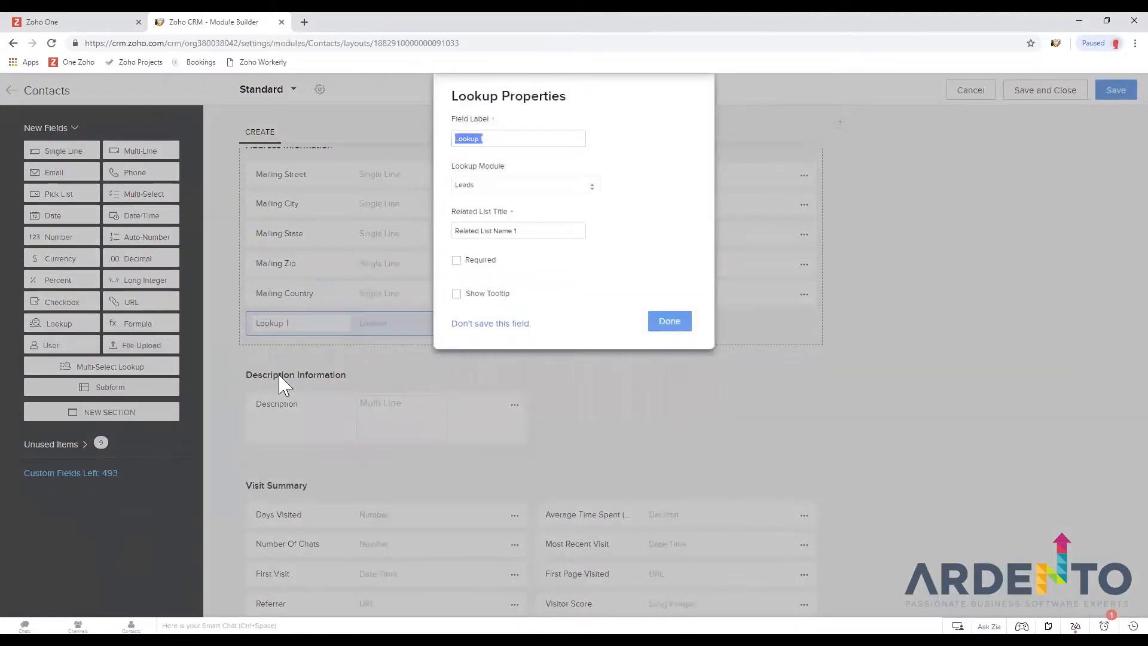
left_click(502, 139)
left_click_drag(503, 139, 451, 139)
type("Companies")
left_click_drag(457, 163, 500, 167)
left_click(499, 187)
left_click(515, 241)
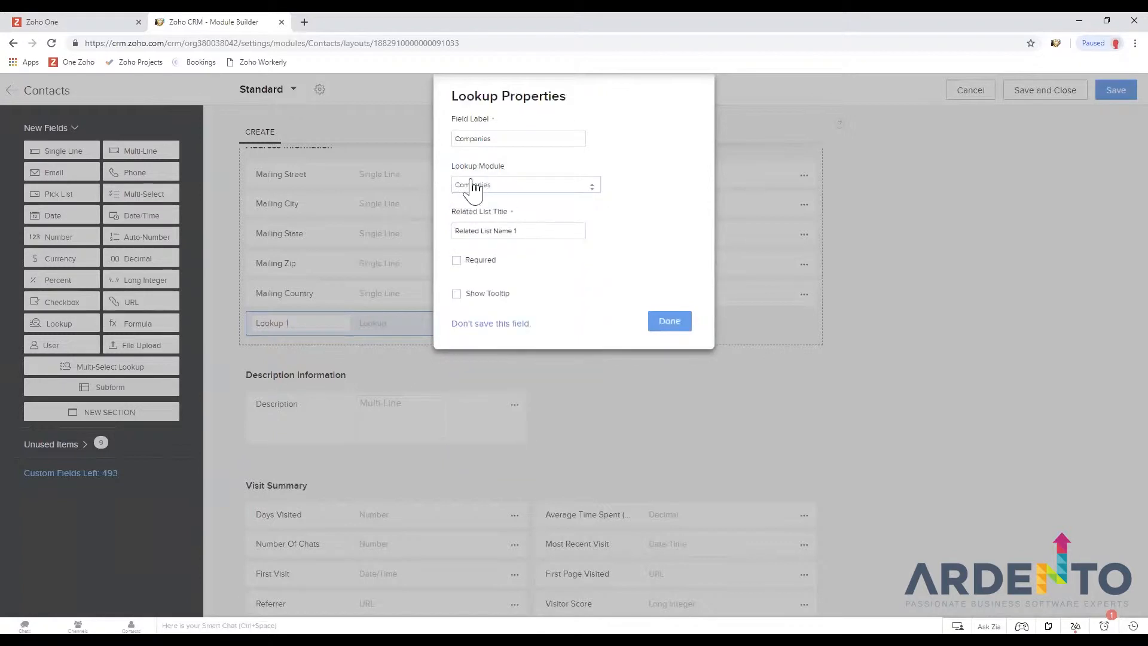
left_click_drag(452, 211, 504, 211)
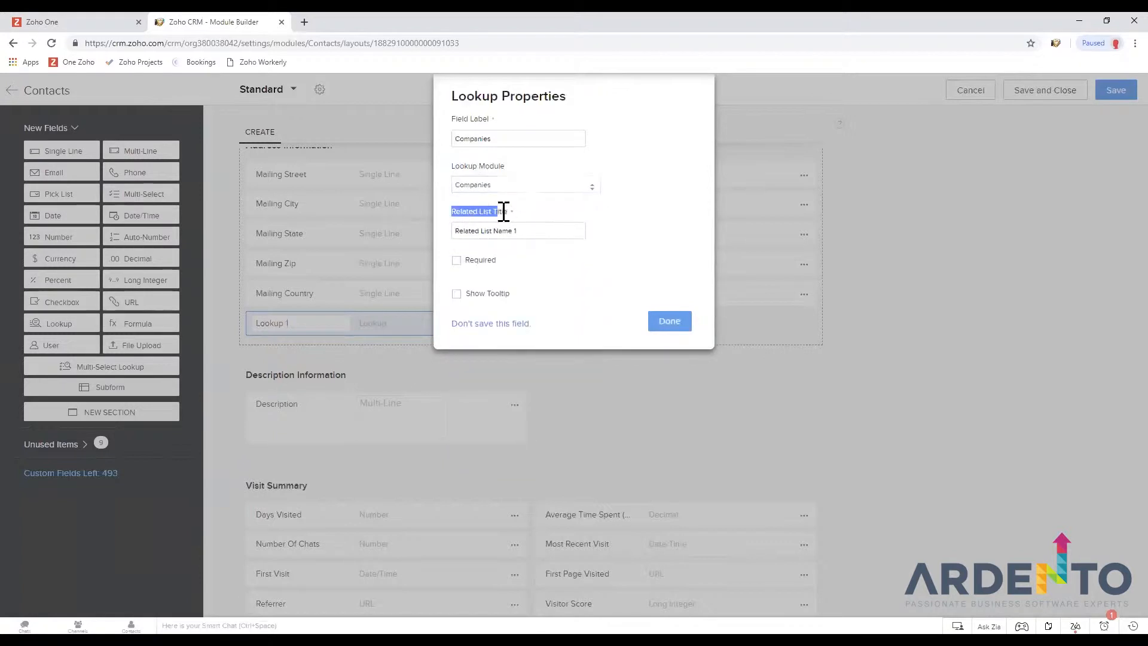
left_click(545, 231)
key("ctrl+a")
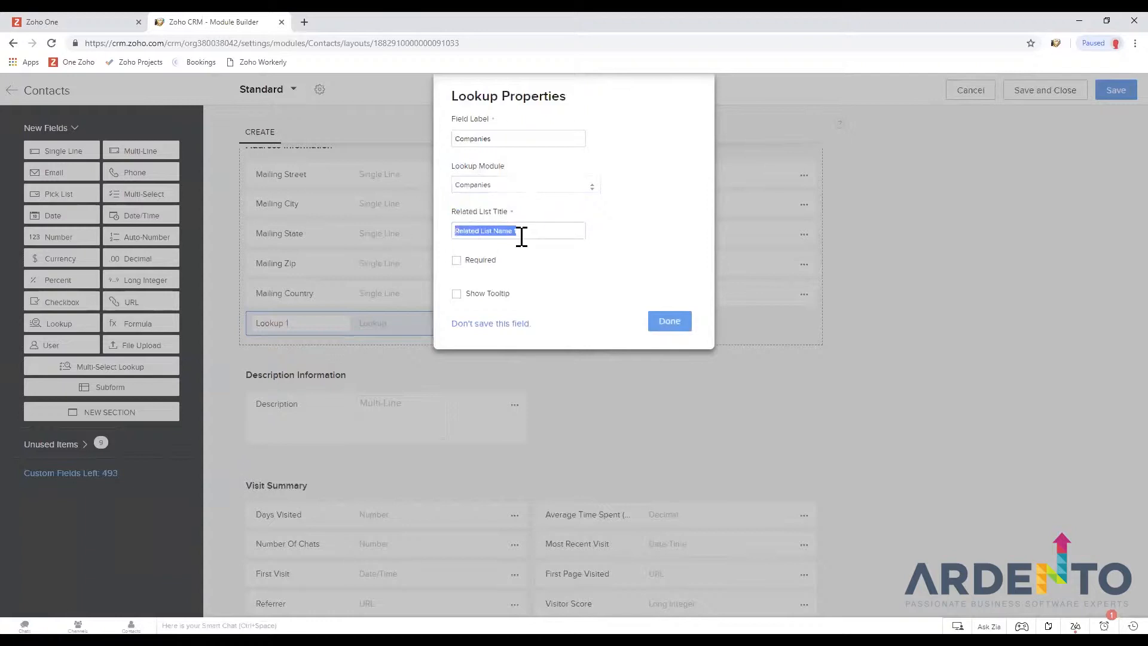
Launch CRM again from Zoho One and open the first contact's record to examine its Related List
left_click(39, 22)
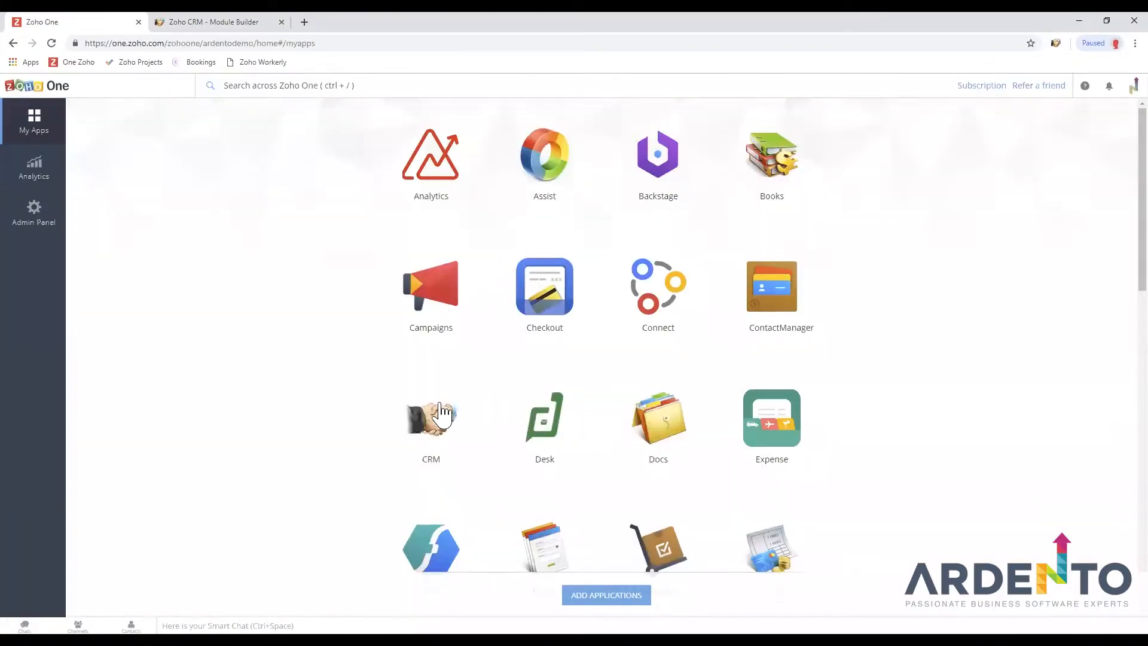
left_click(431, 419)
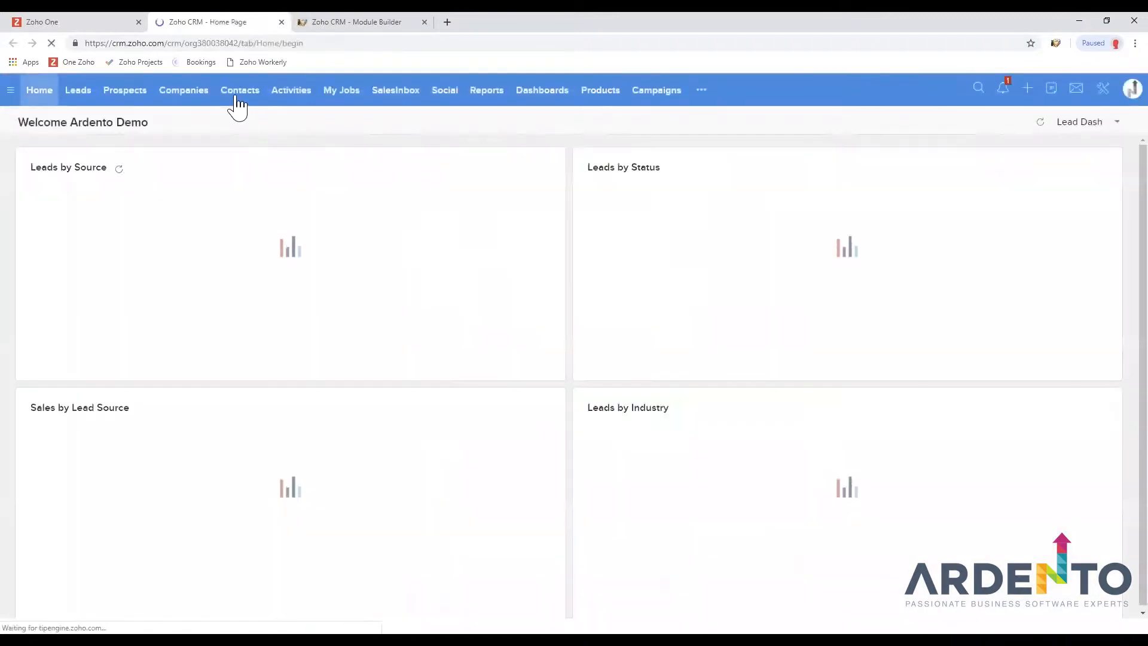
left_click(238, 91)
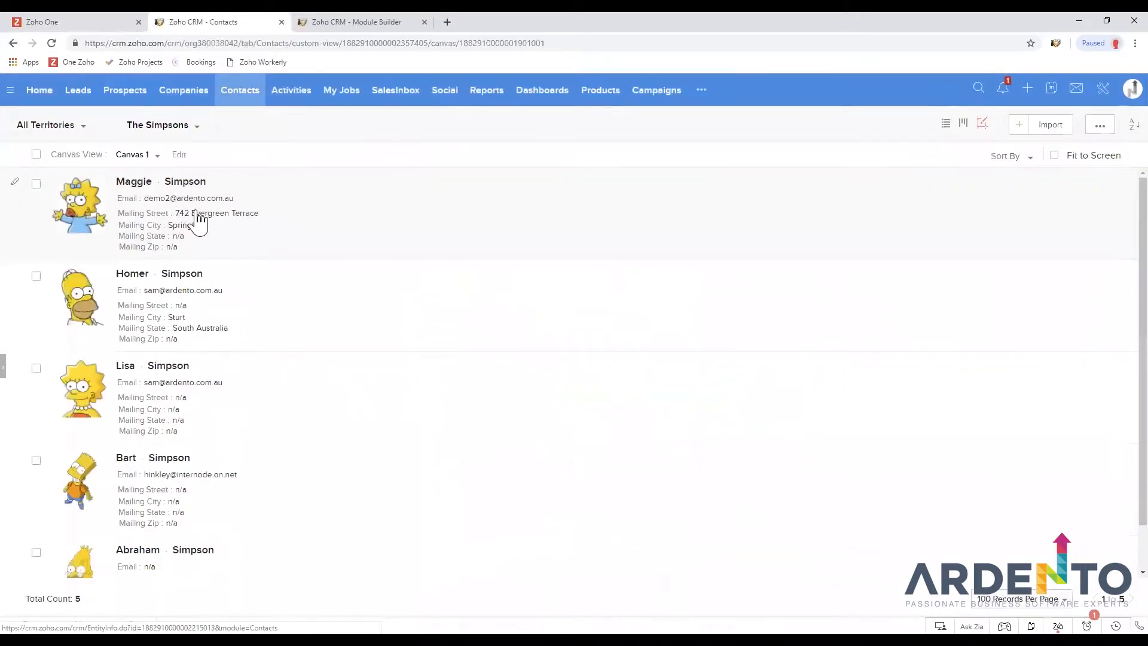
left_click(200, 221)
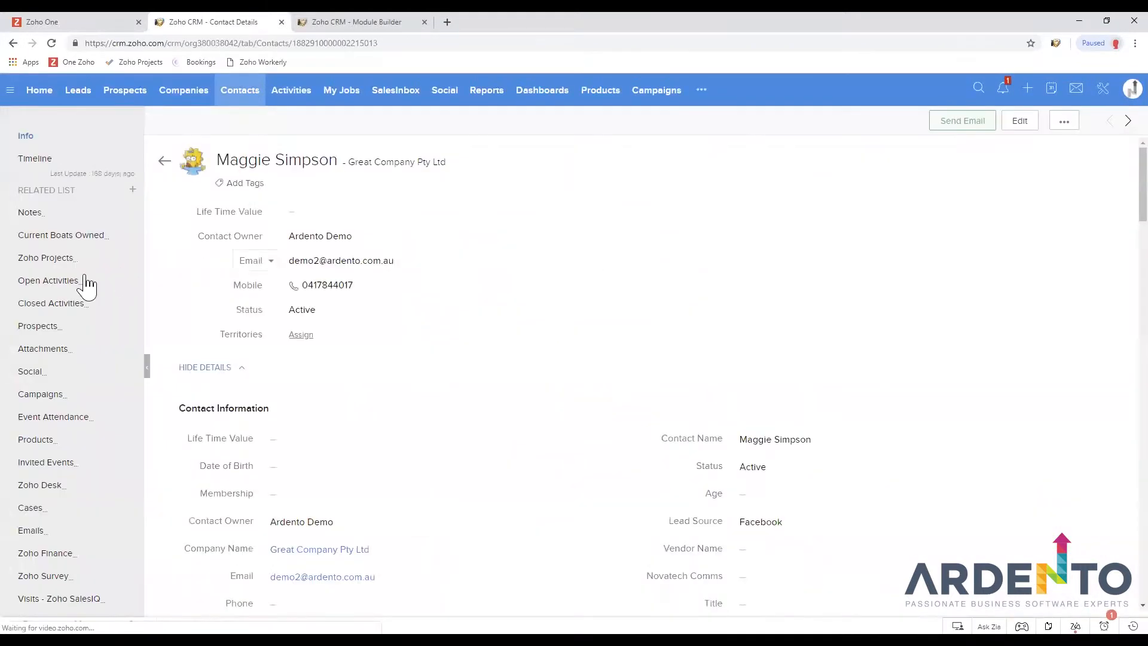
left_click_drag(18, 191, 78, 193)
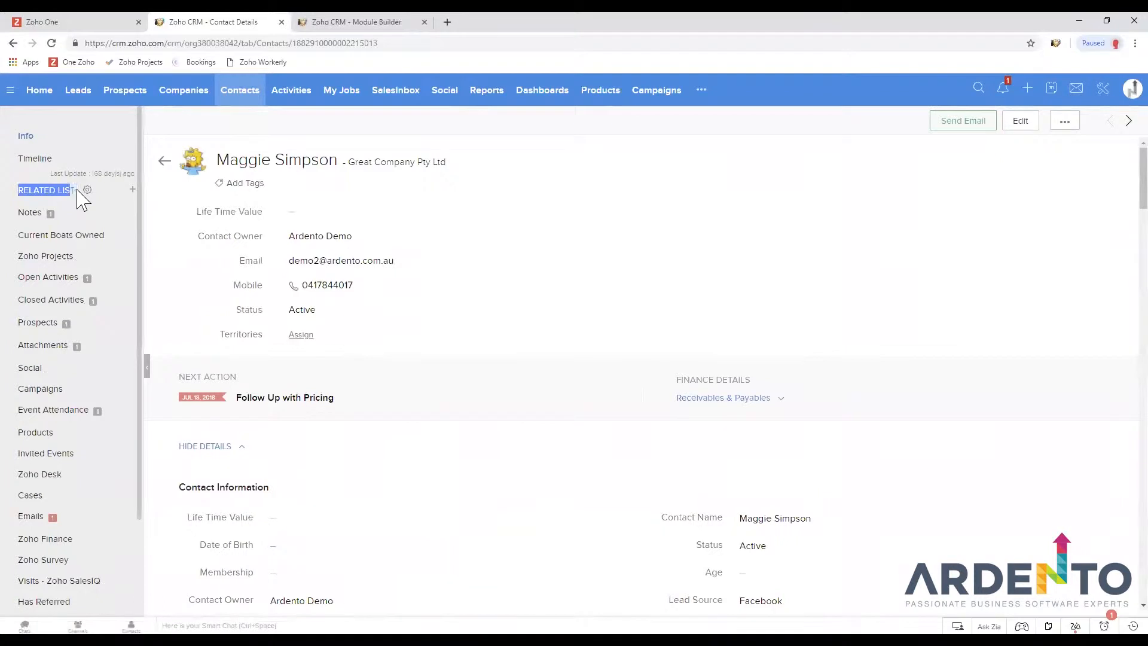
left_click(63, 190)
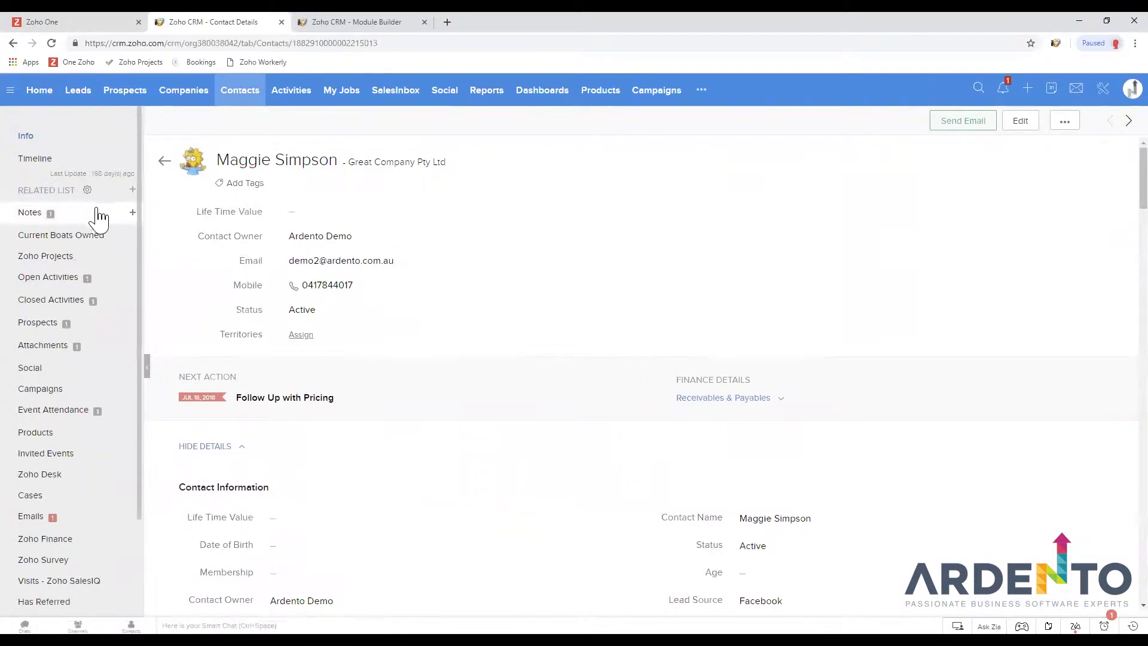
Return to the module builder and set the lookup field's Related List Title to Contact
left_click(346, 23)
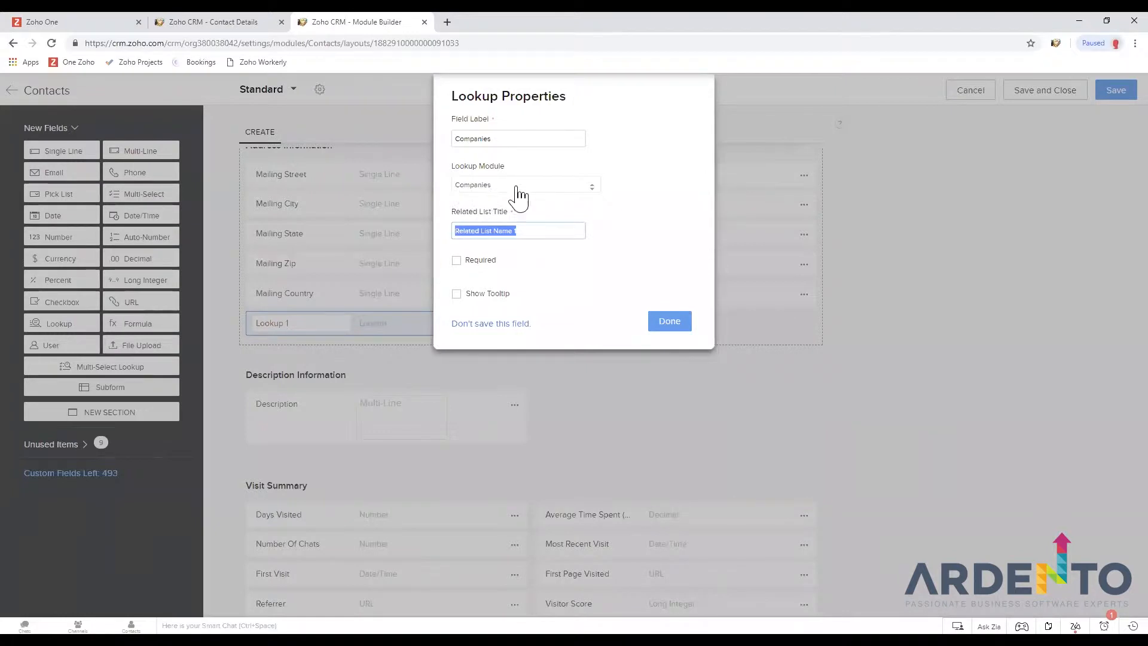
left_click_drag(526, 234, 452, 238)
type("Contact")
double_click(456, 142)
left_click(504, 232)
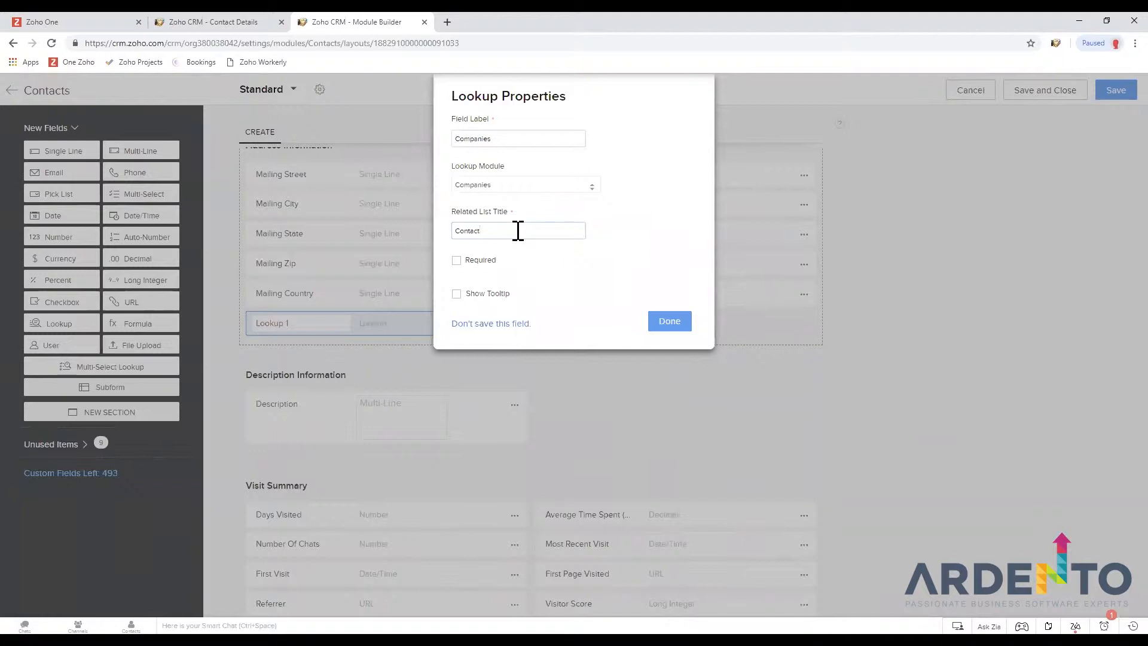
left_click_drag(517, 231, 424, 238)
left_click(493, 231)
left_click_drag(474, 231, 454, 234)
left_click_drag(507, 138, 458, 139)
left_click_drag(467, 213, 497, 210)
Compare the contact's Related List with the lookup field's Related List Title of Fees, and discard the lookup field without saving it
left_click(214, 21)
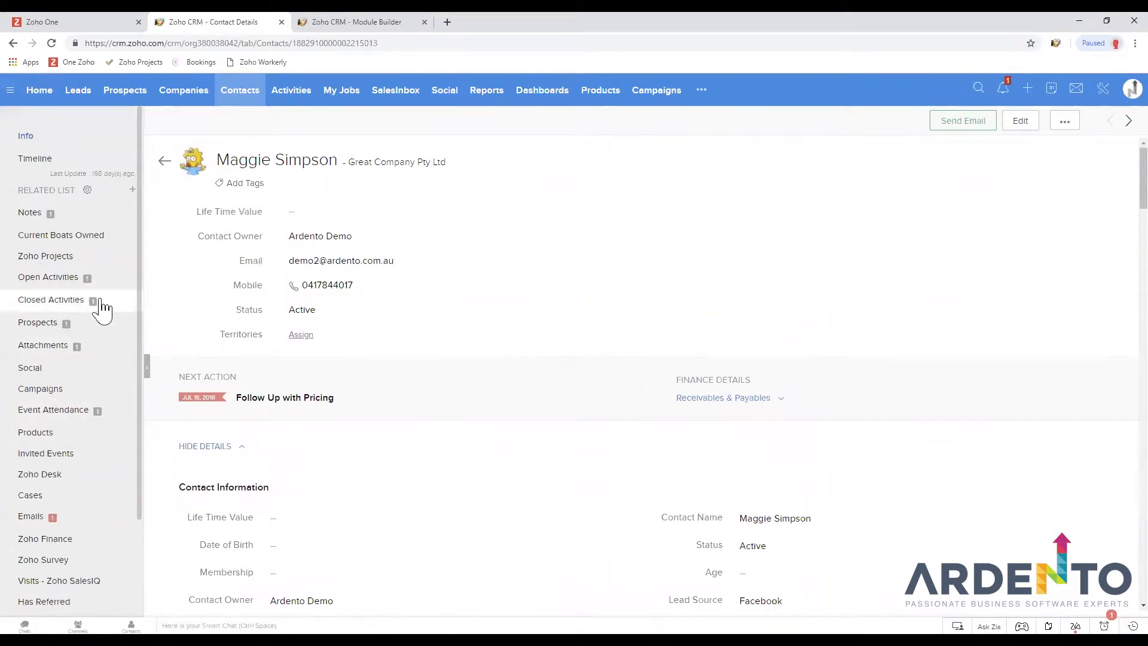
left_click(344, 22)
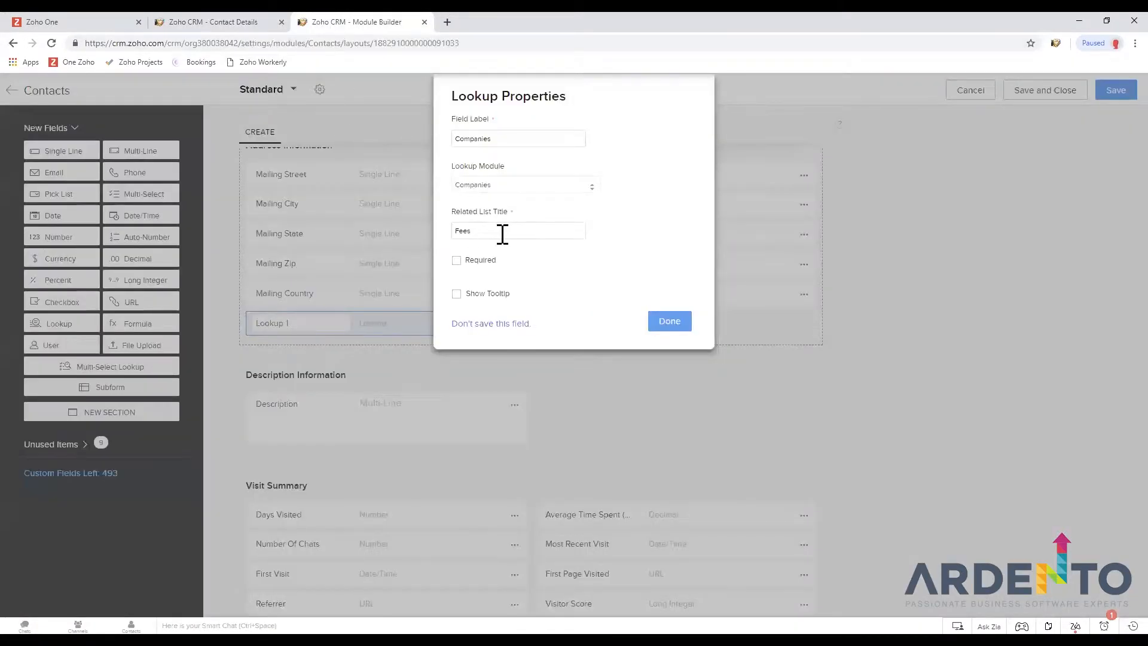
left_click(513, 327)
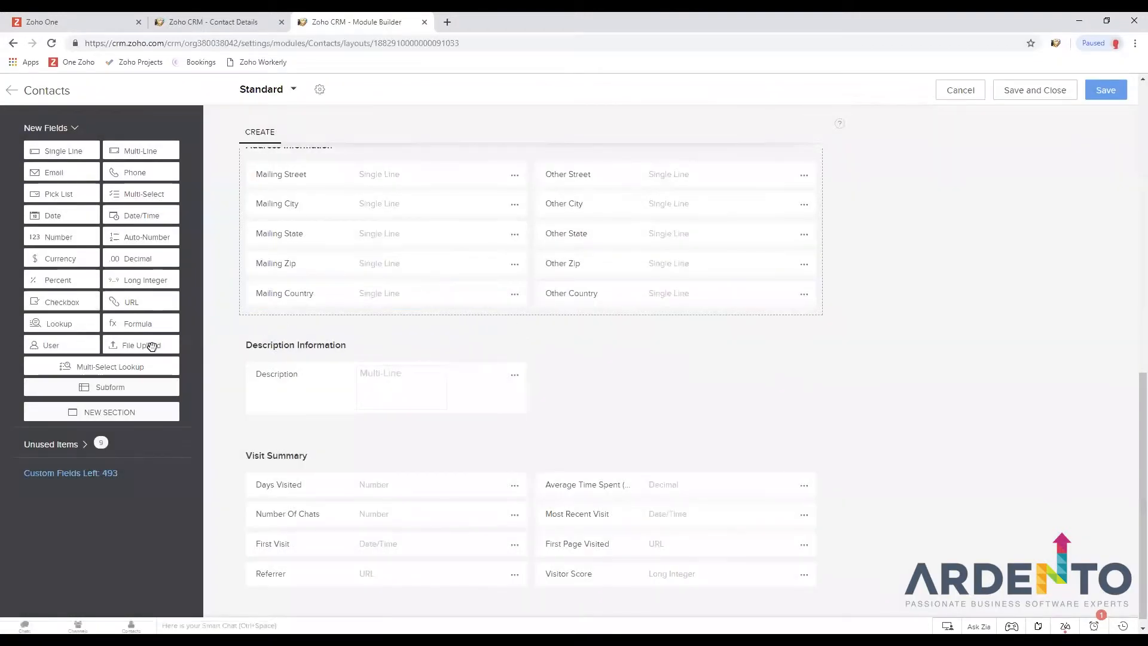
Add a File Upload field below Mailing Country and remove it from the layout again
mouse_move(289, 331)
left_mouse_down()
mouse_move(291, 310)
mouse_move(285, 318)
left_mouse_up()
left_click(514, 323)
left_click(501, 391)
left_click(535, 418)
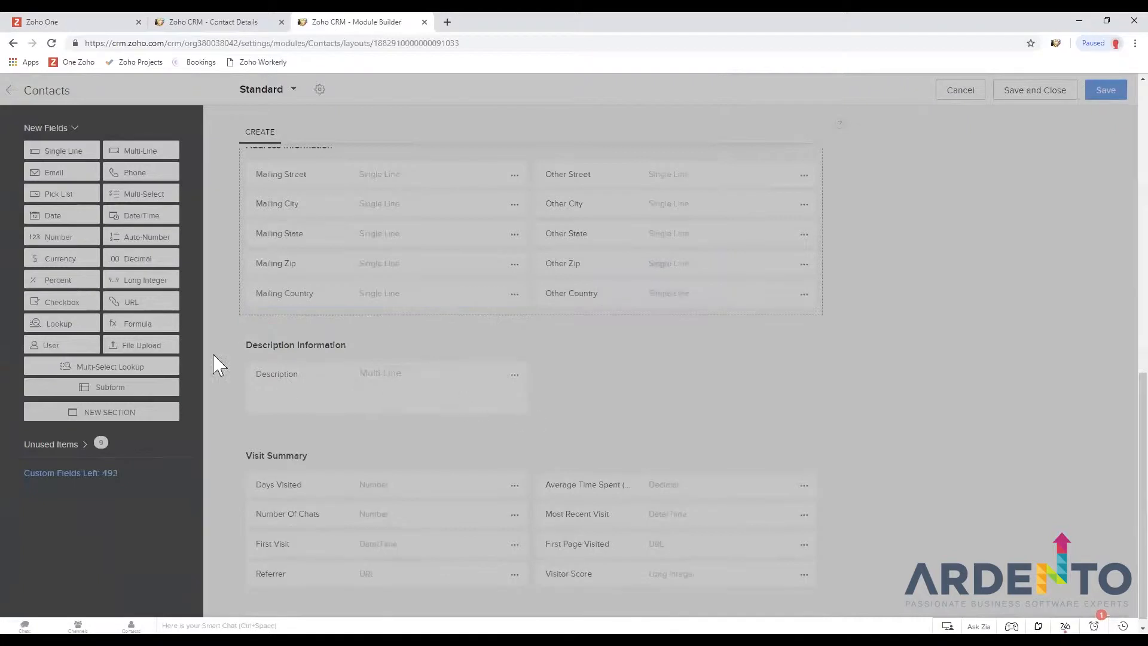
Switch to the open contact record and examine its Attachments related list
left_click(233, 24)
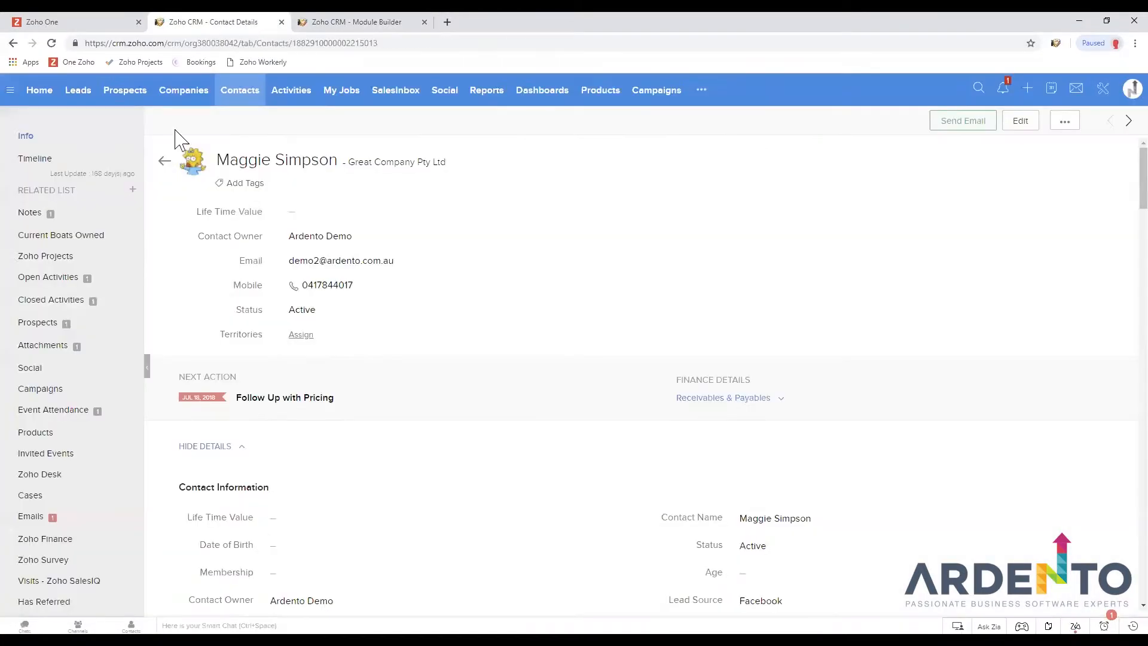
left_click(44, 347)
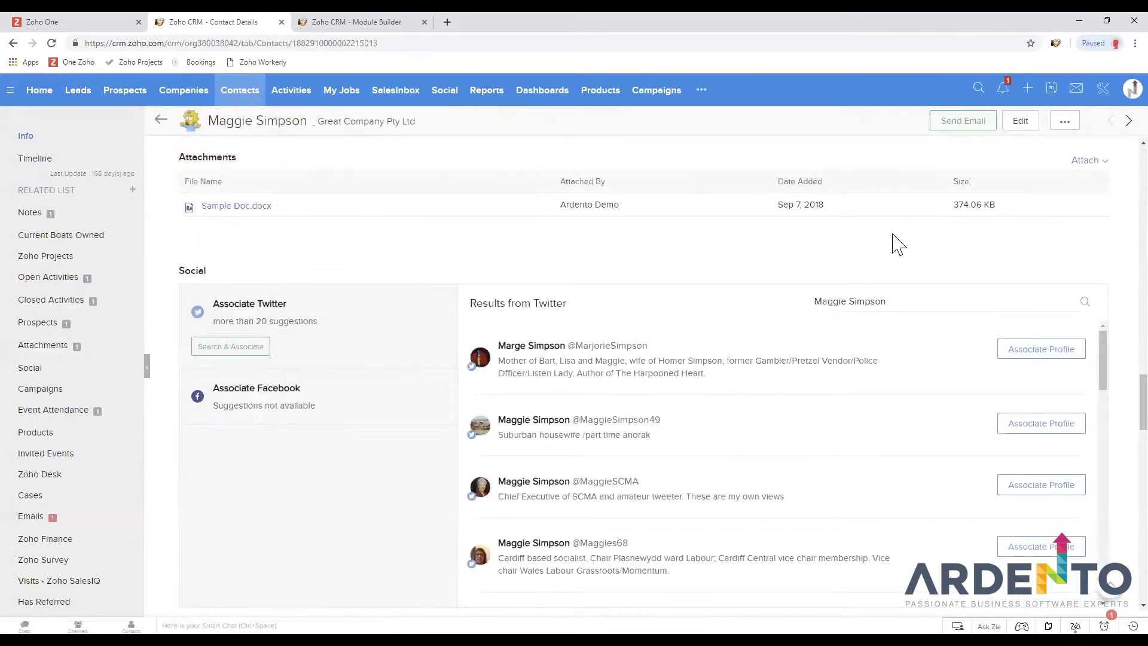
left_click_drag(185, 154, 230, 155)
left_click(245, 175)
Return to the module builder, add a Subform above Address Information and save the layout
left_click(370, 24)
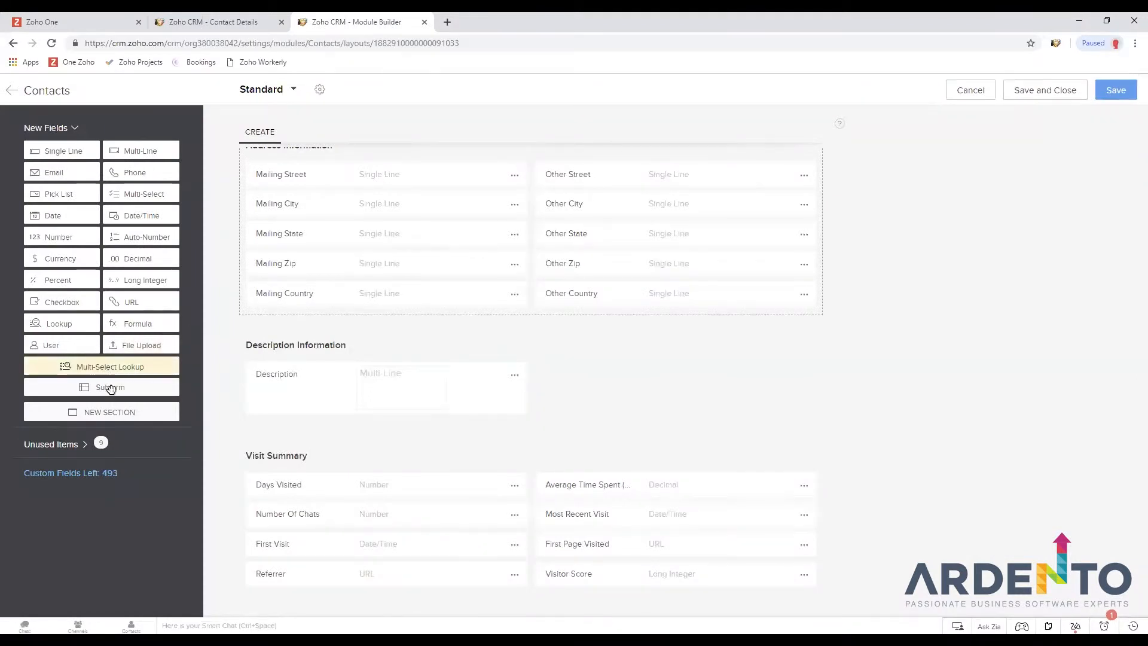
left_click_drag(299, 400, 351, 414)
scroll(349, 414, "down", 4)
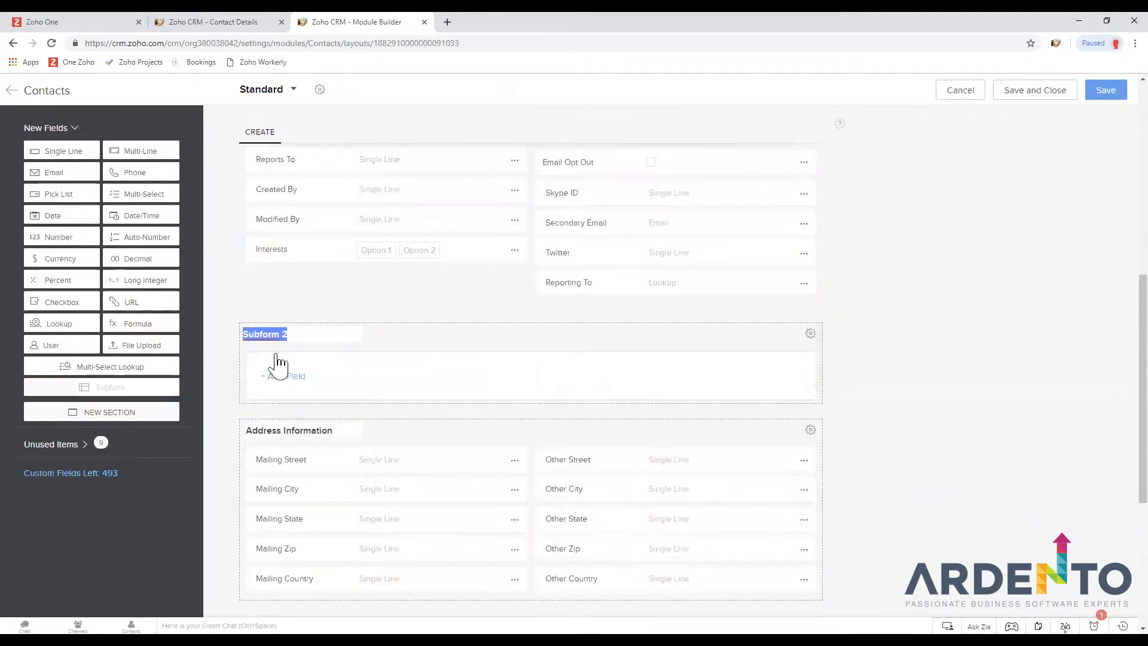
left_click(1106, 91)
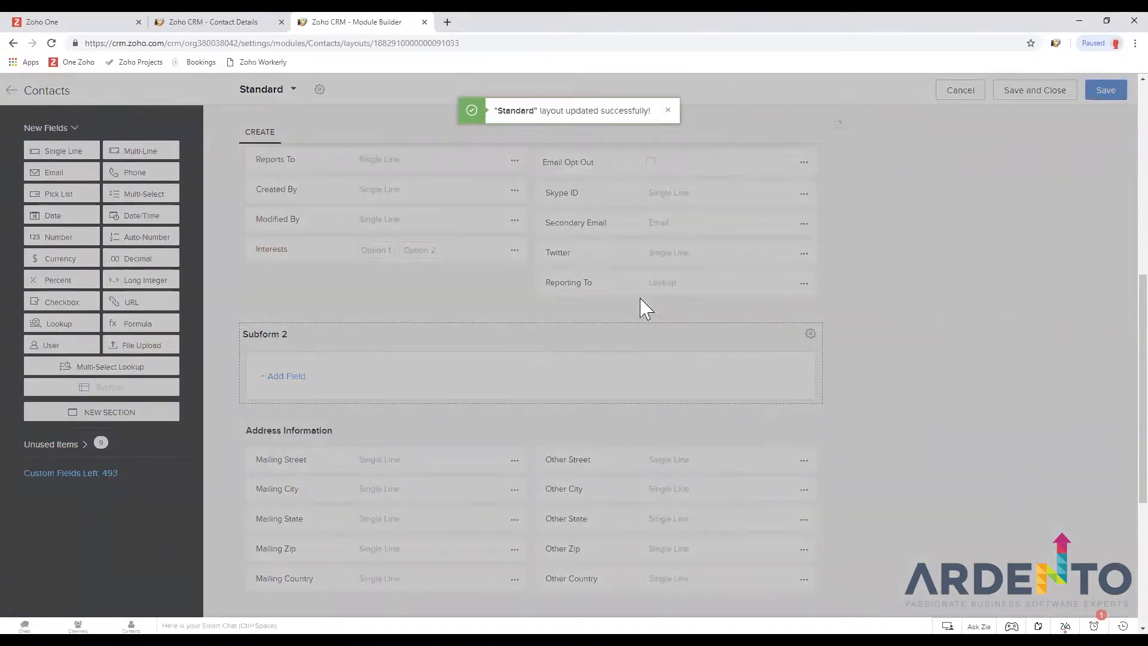
Add a Single Line, a Phone and a Pick List field to the new subform, keeping their default properties, and save the layout
scroll(325, 376, "down", 9)
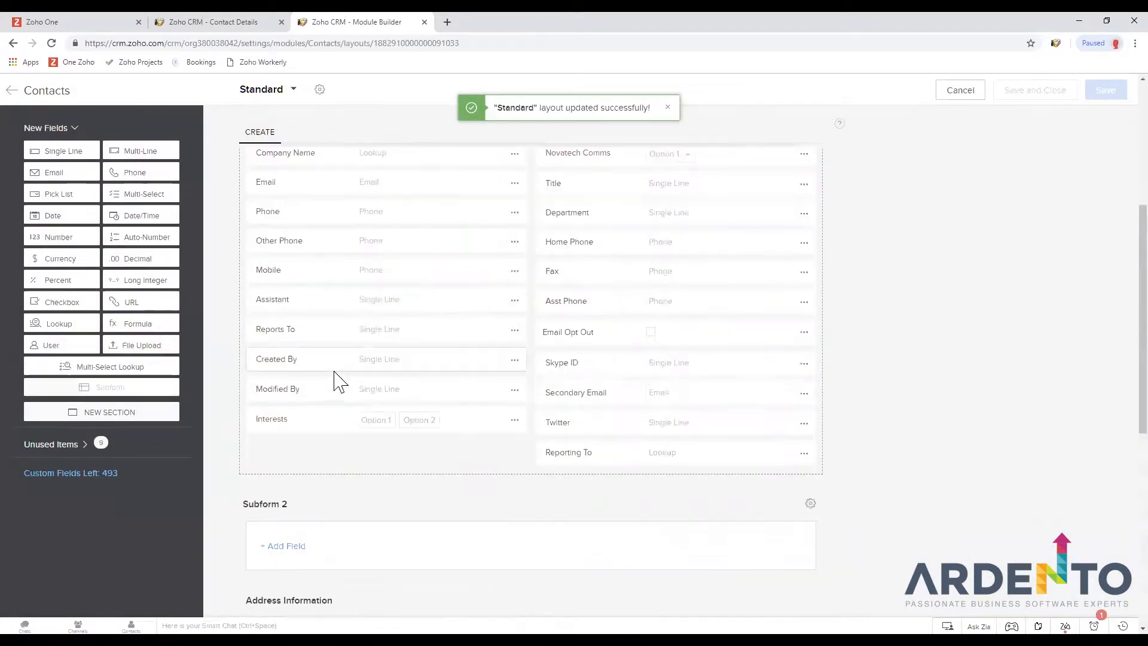
left_click(310, 328)
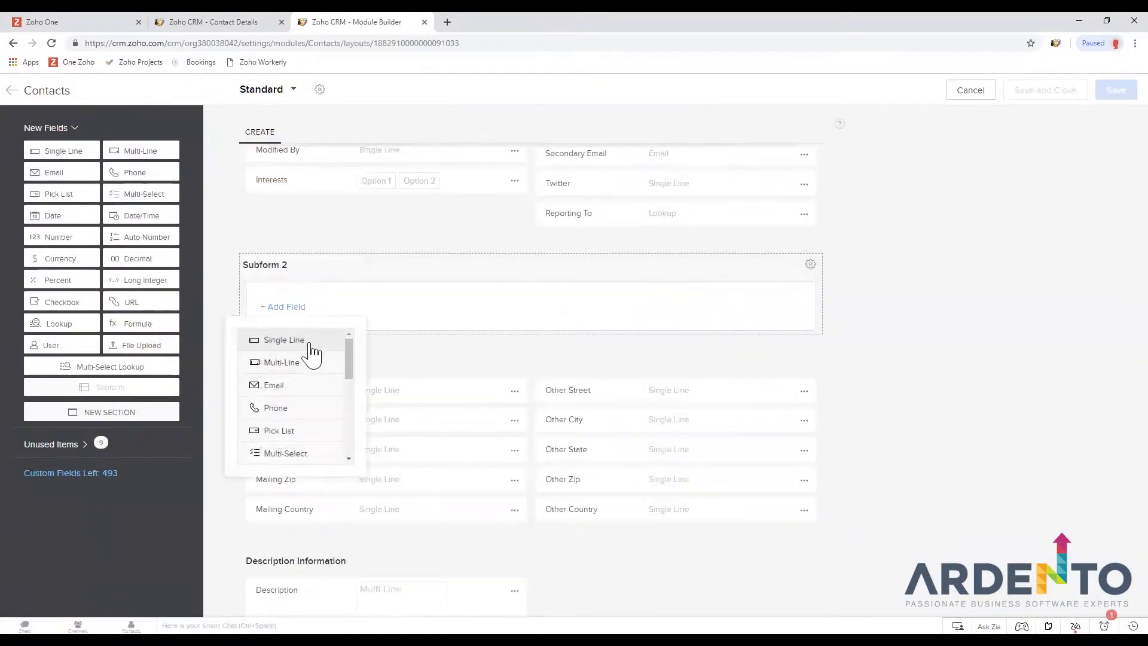
left_click(310, 342)
left_click(402, 311)
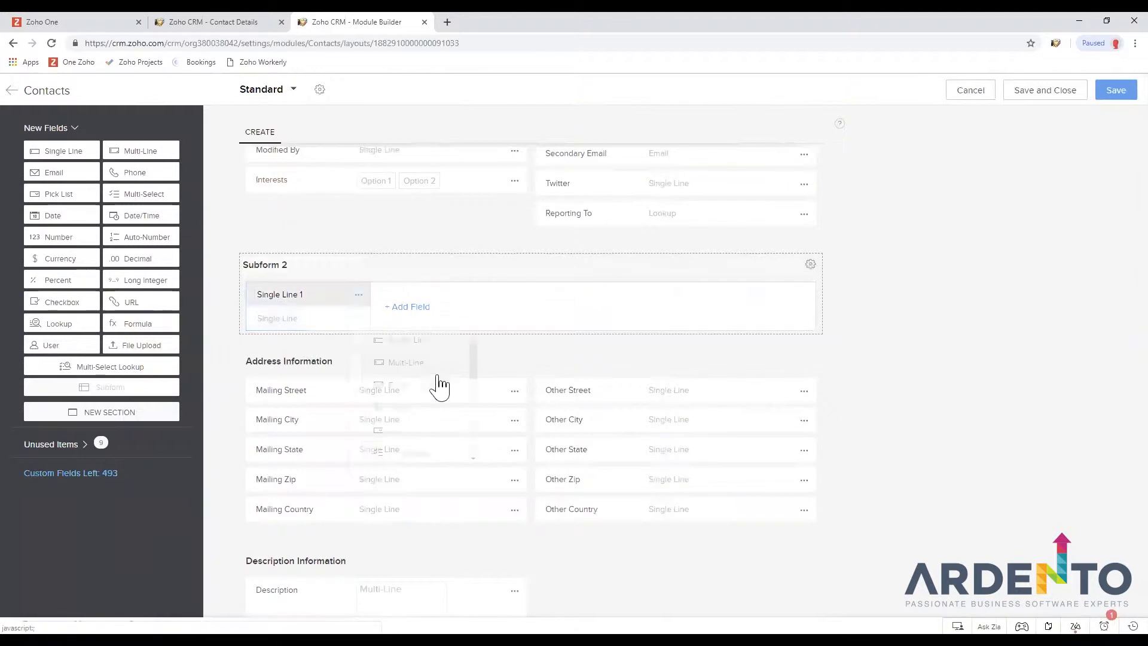
left_click(418, 406)
left_click(525, 308)
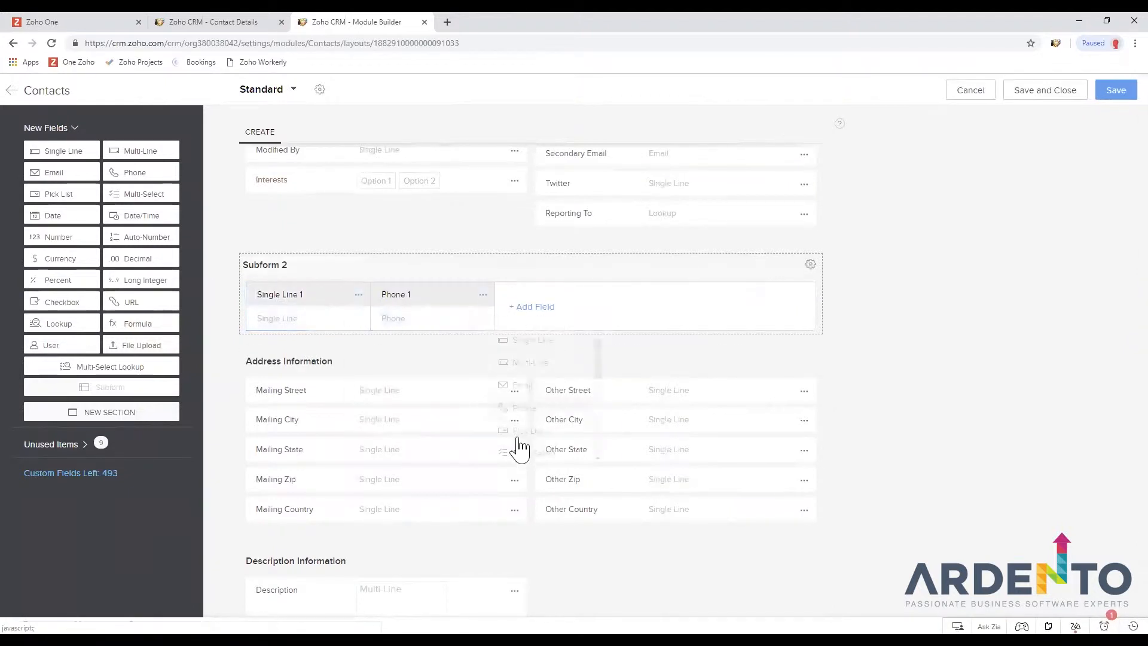
left_click(541, 433)
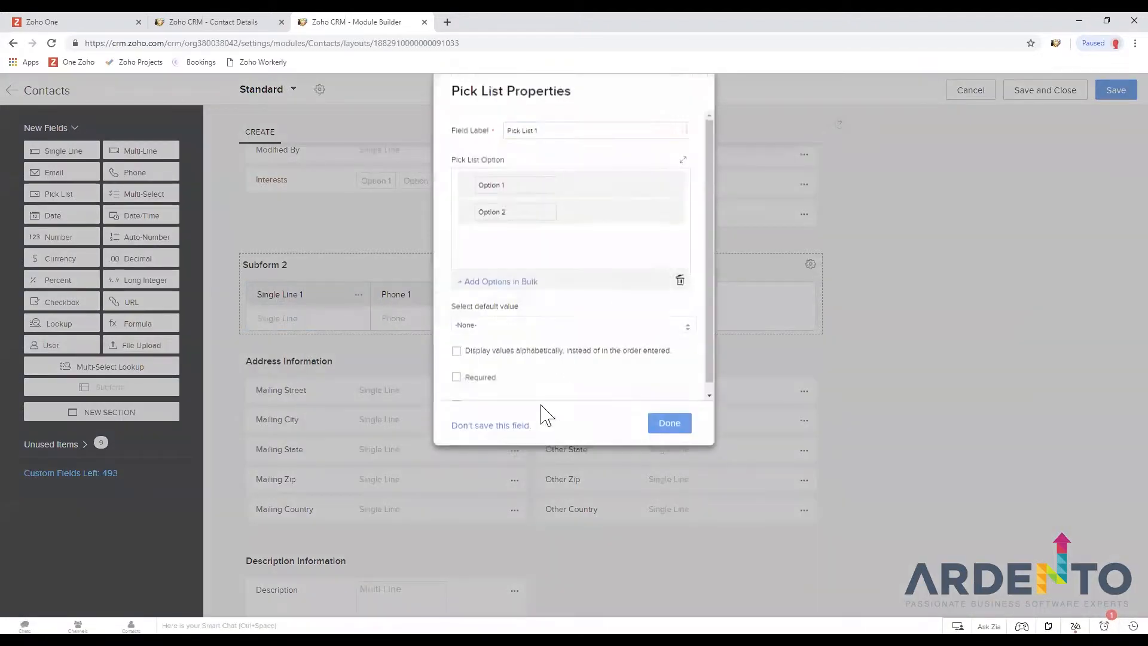
left_click(663, 429)
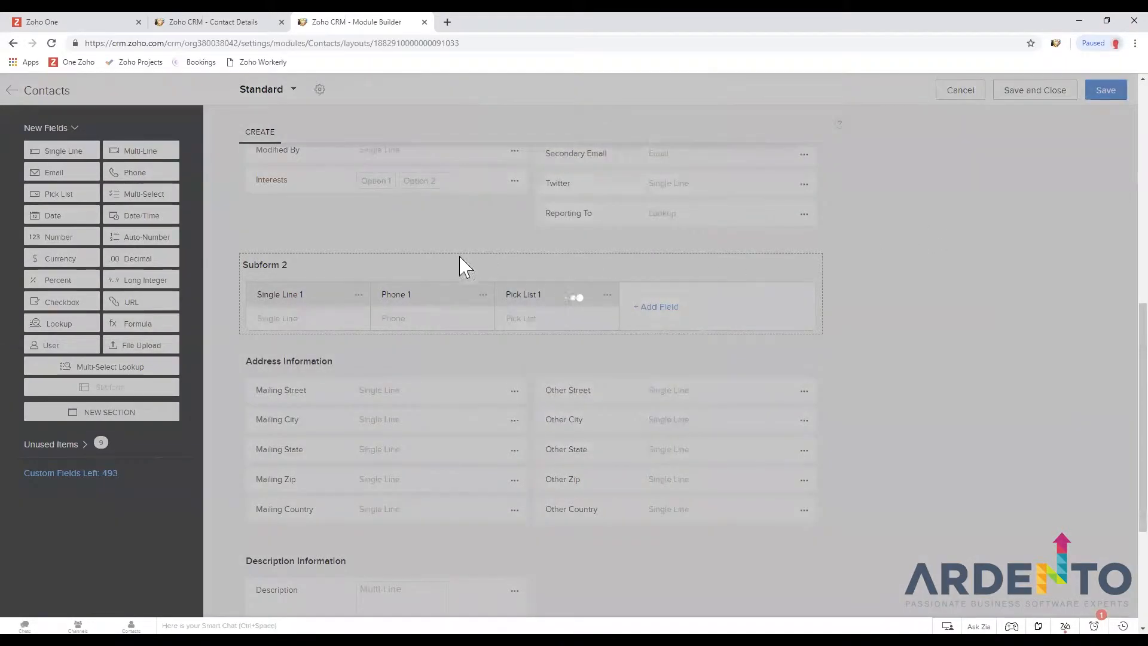
Reload the open contact record and examine how the new subform and its three columns appear on it
left_click(224, 23)
right_click(224, 23)
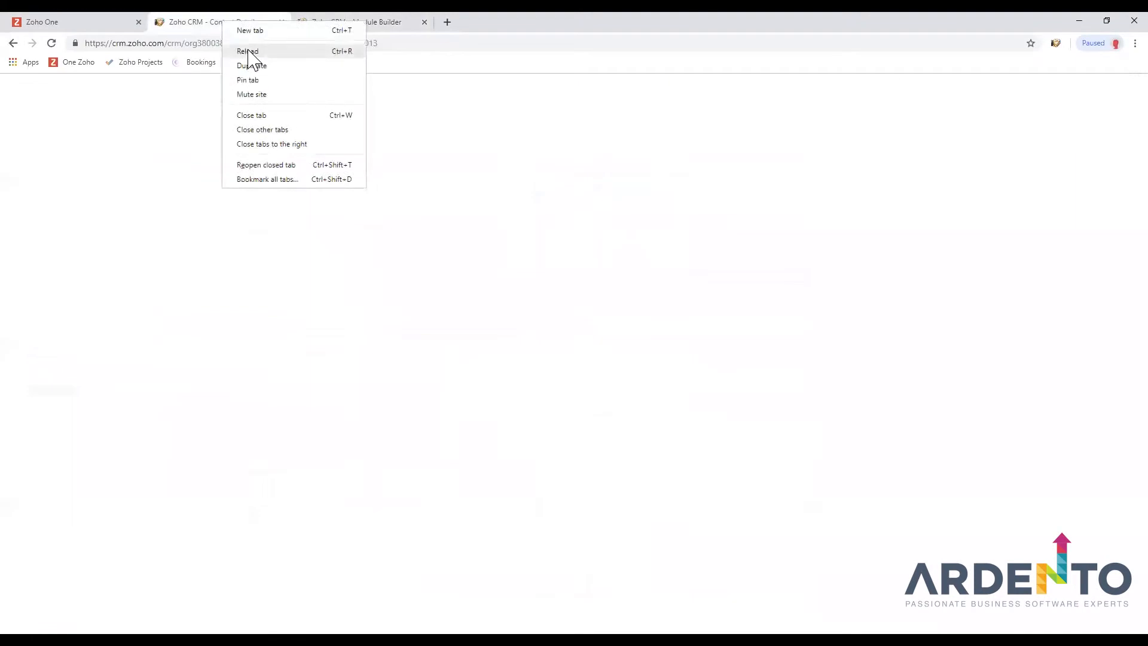
left_click(249, 48)
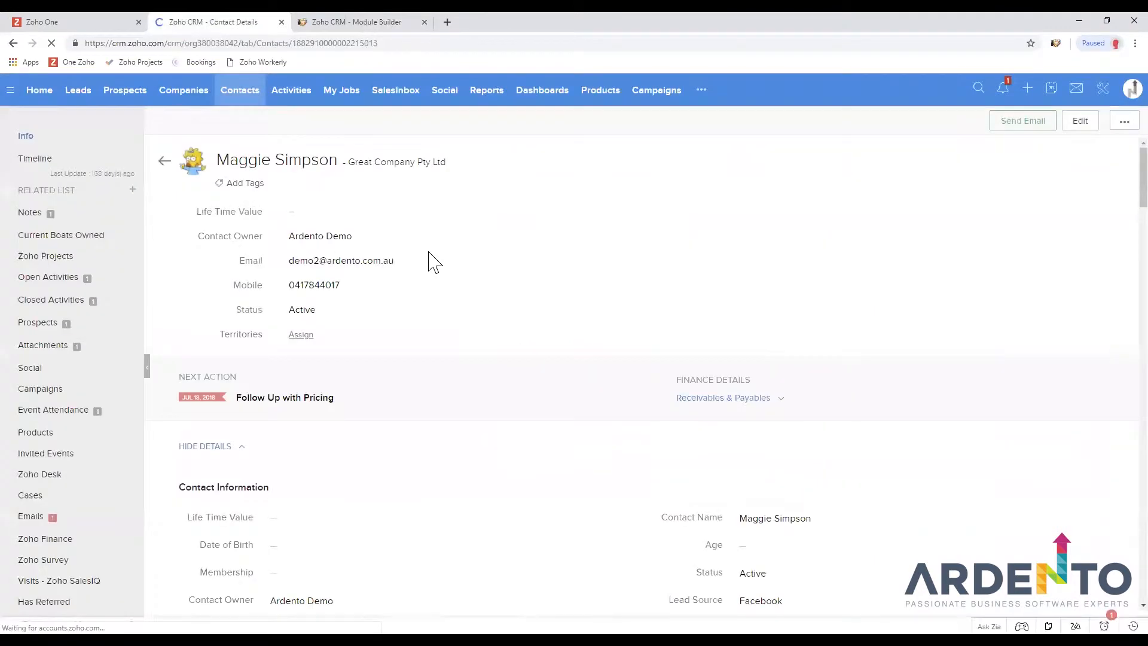
scroll(453, 380, "down", 4)
scroll(451, 379, "down", 7)
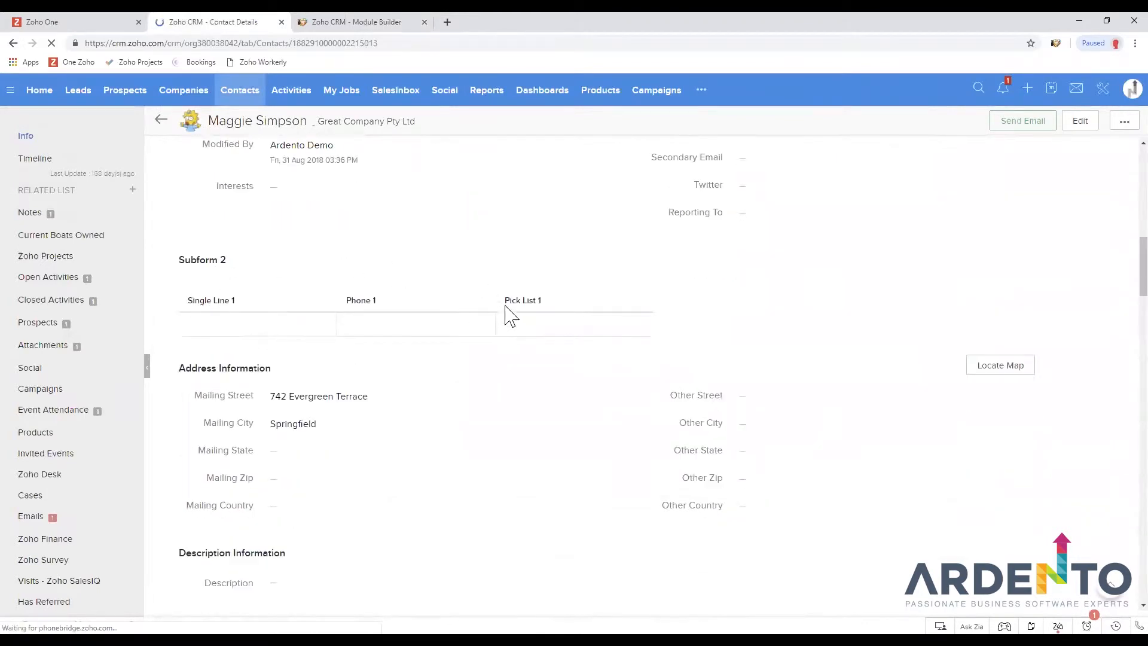
left_click_drag(187, 300, 234, 301)
left_click(291, 301)
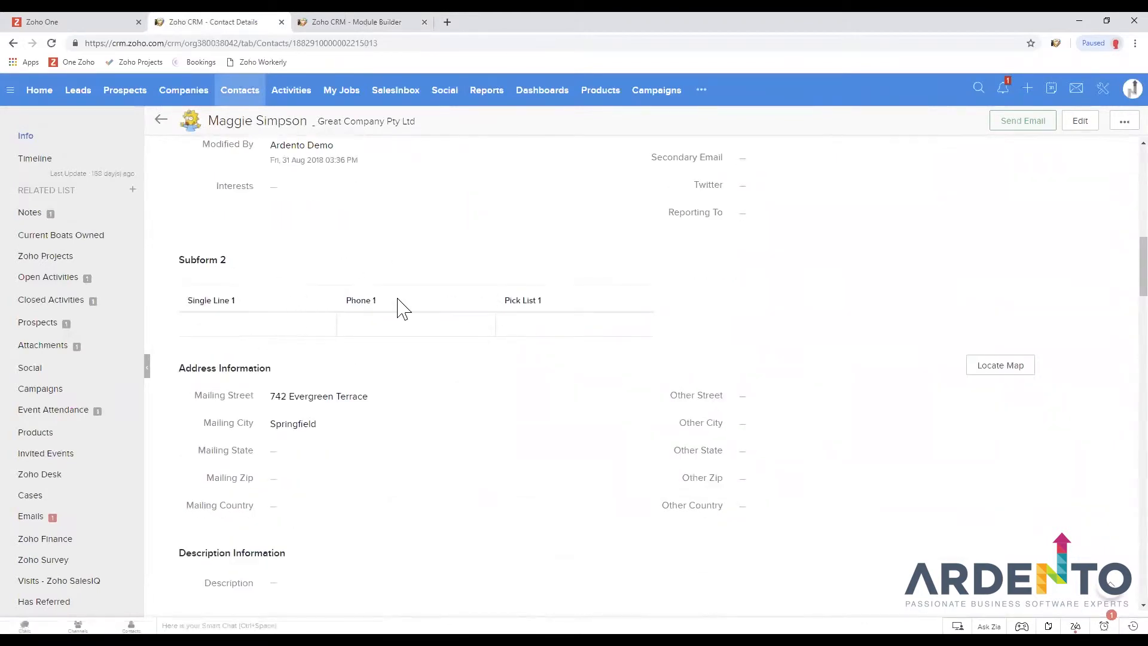
scroll(580, 365, "up", 10)
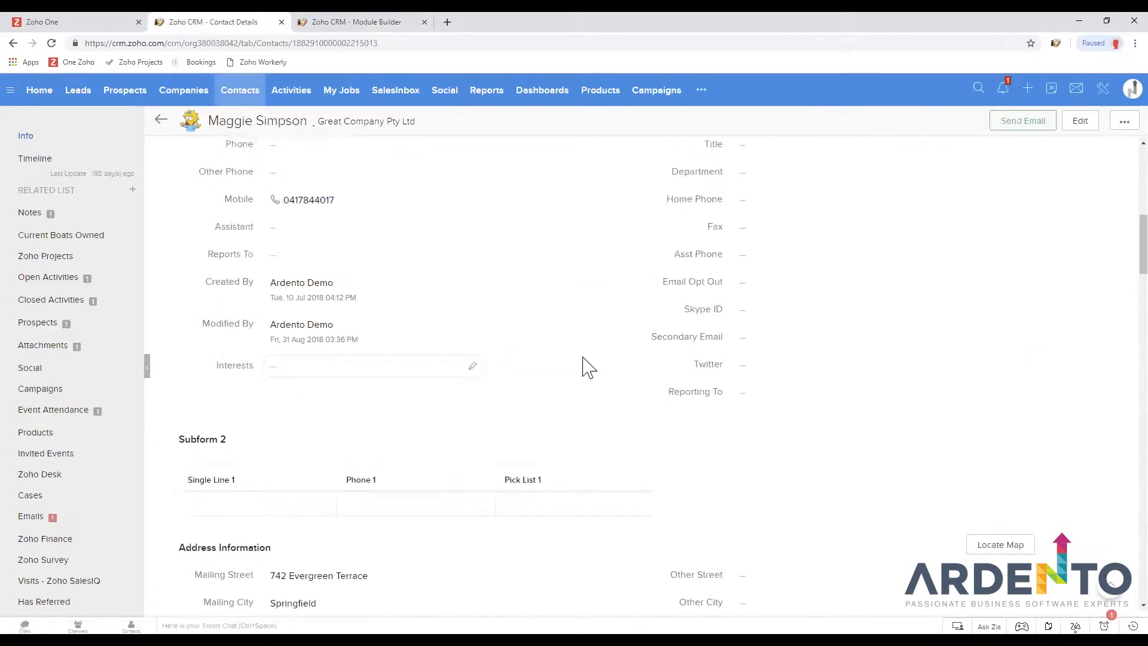
Edit the contact and fill the subform's first row with jhvkjvhvj, a sample phone number and Option 1
left_click(1083, 124)
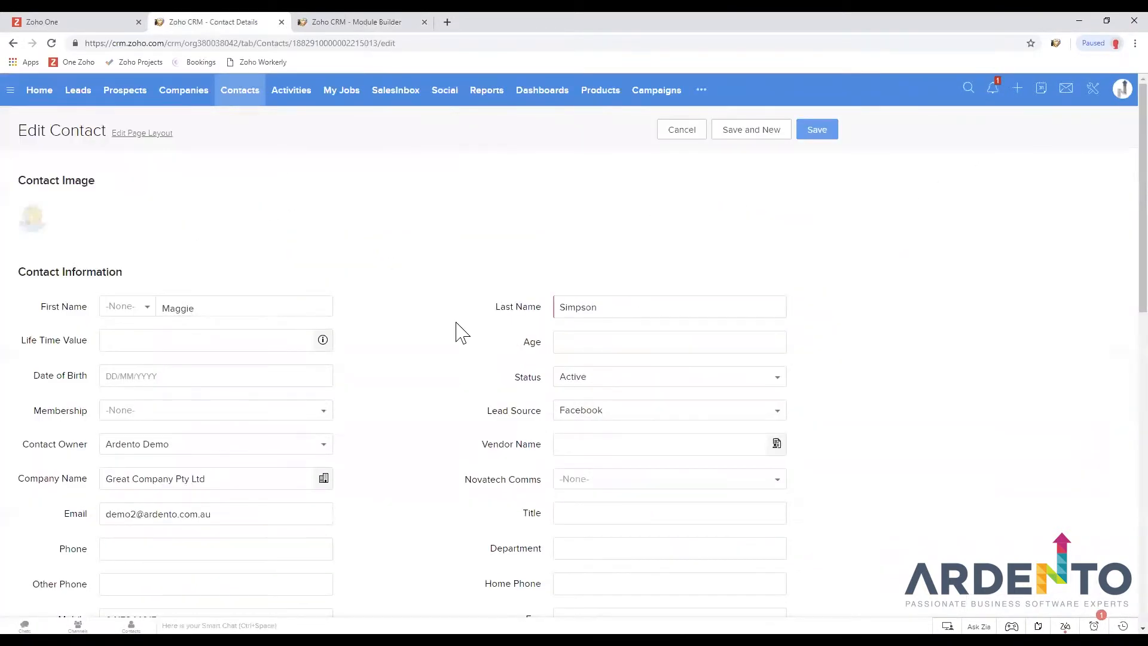
scroll(461, 330, "down", 8)
scroll(454, 338, "down", 4)
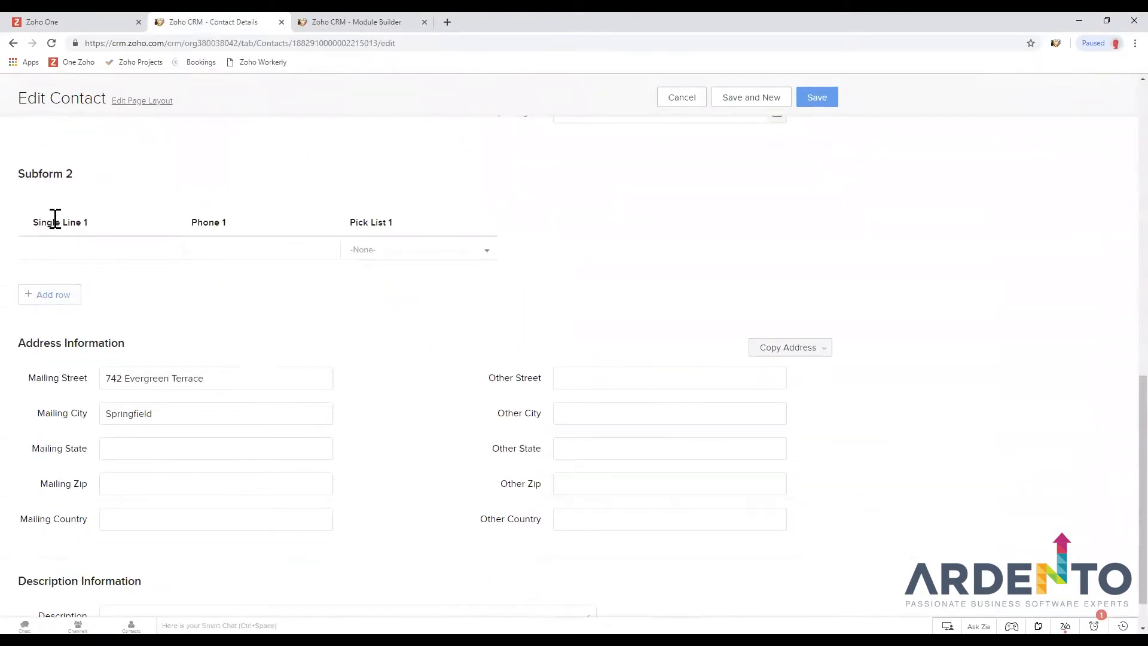
left_click(63, 250)
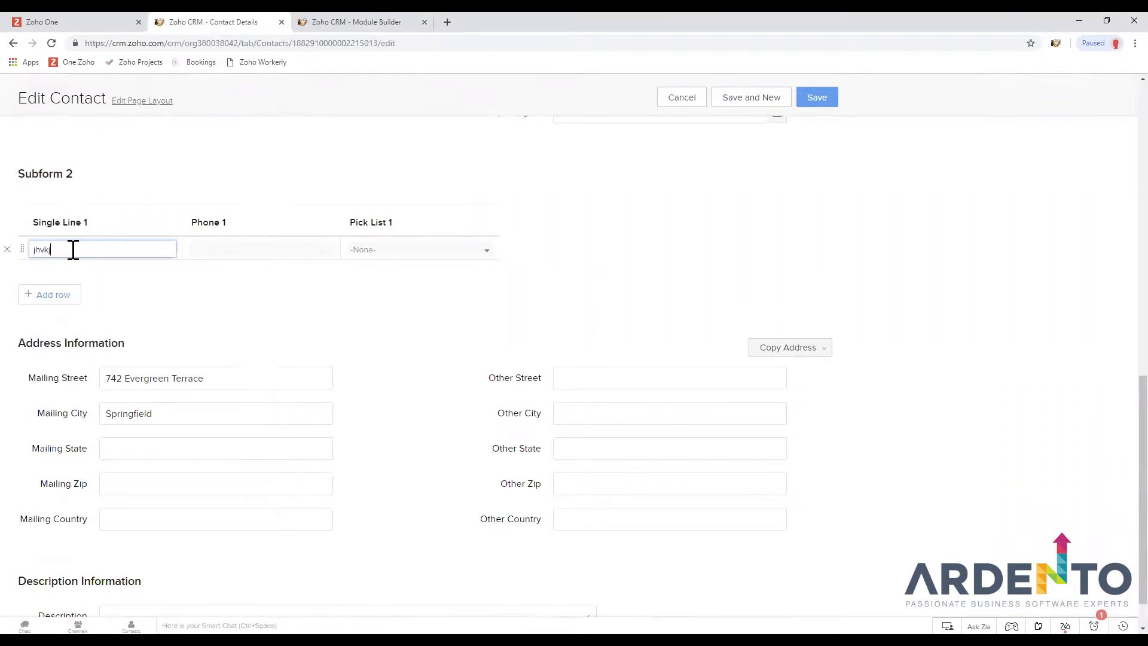
type("jhvkjvhvj")
left_click(214, 245)
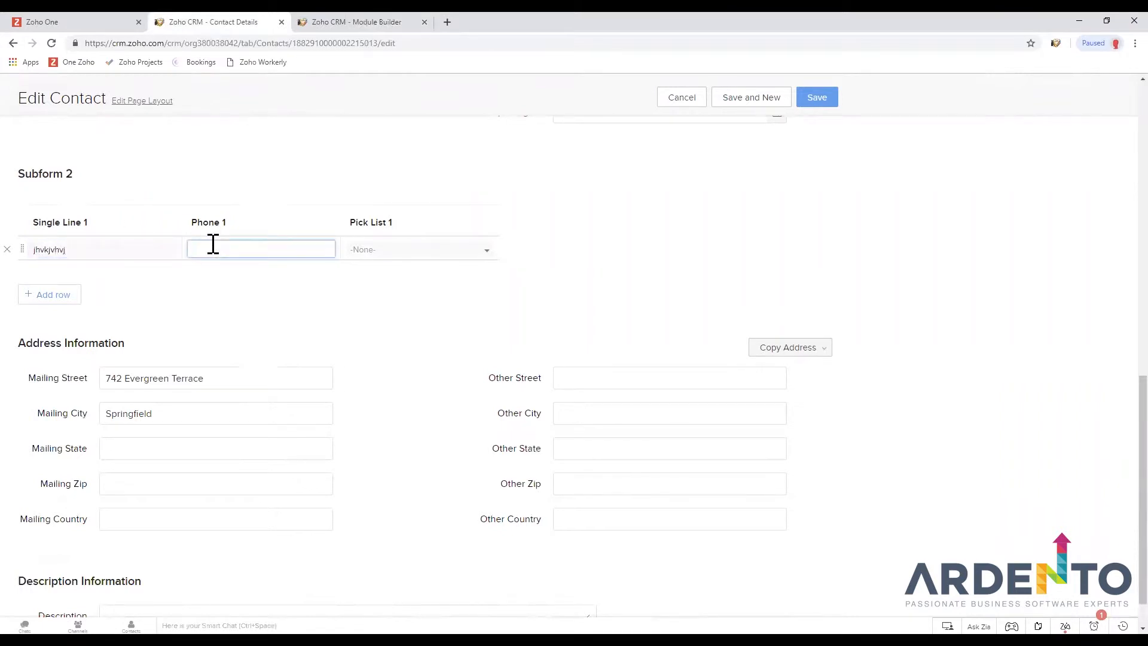
left_click(407, 250)
left_click(383, 292)
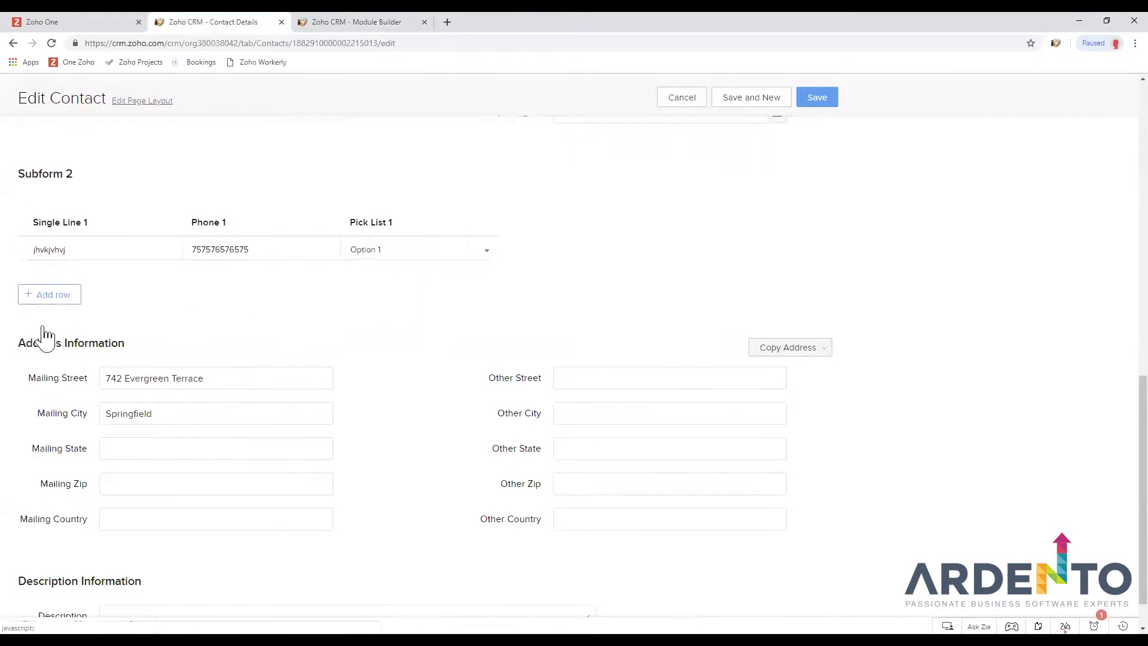
Add a second subform row containing kuygvuvuv, a sample phone number and Option 2
left_click(45, 295)
left_click(68, 274)
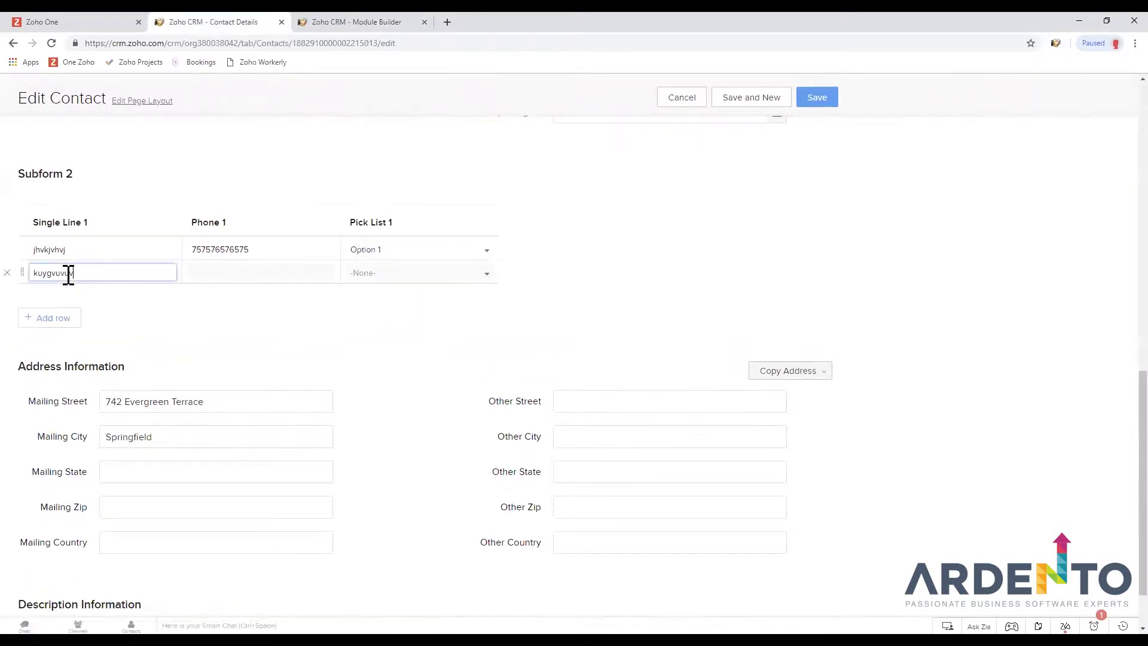
left_click(209, 272)
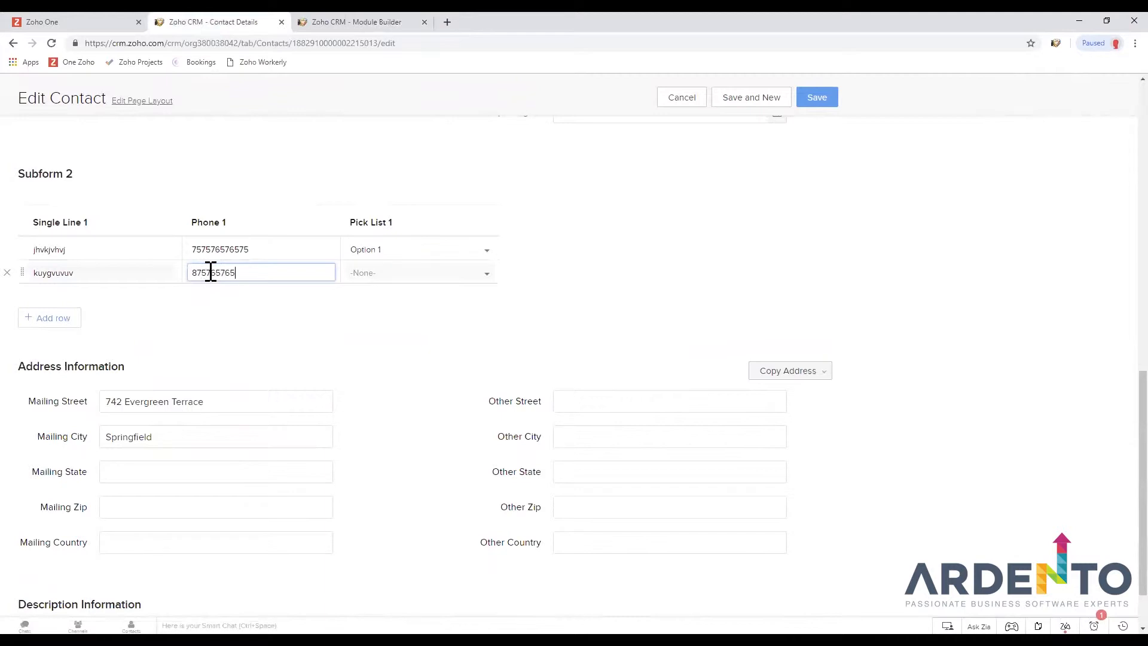
type("875765765")
left_click(364, 274)
left_click(374, 338)
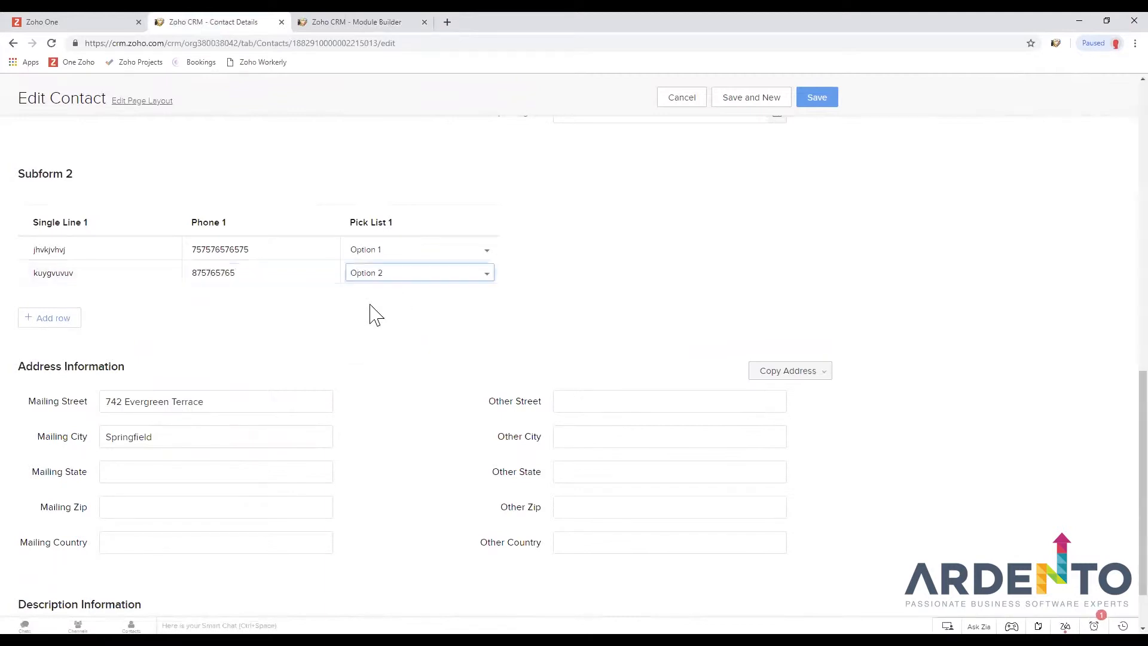
Add four more empty rows to the subform and cancel editing the contact
left_click(38, 320)
left_click(67, 342)
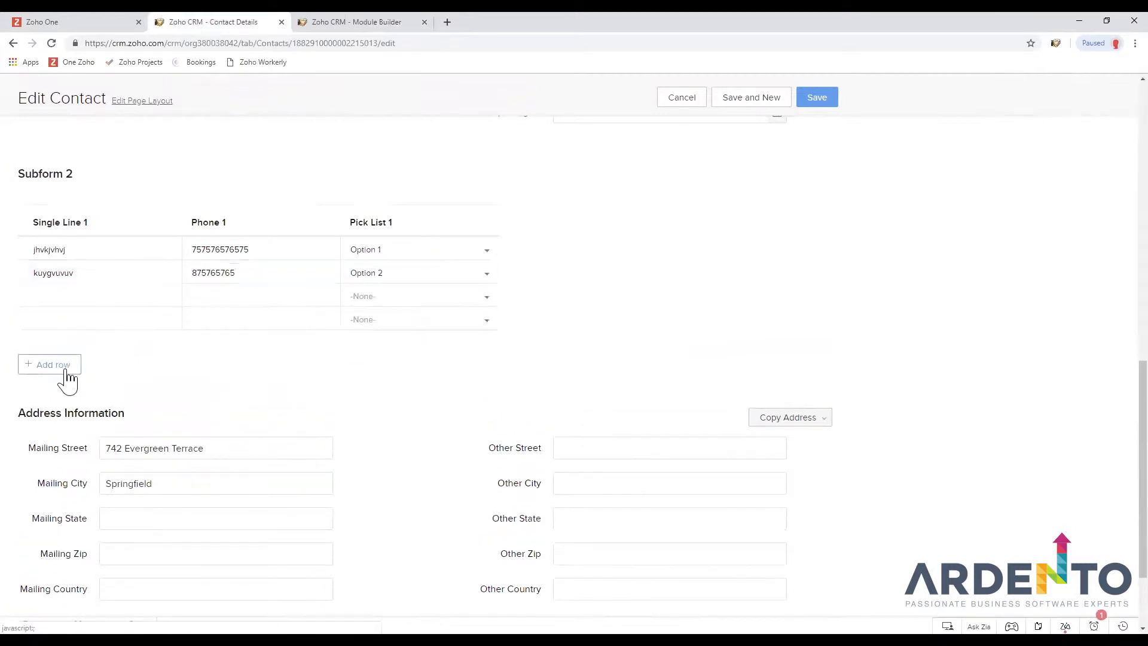
left_click(67, 368)
left_click(68, 393)
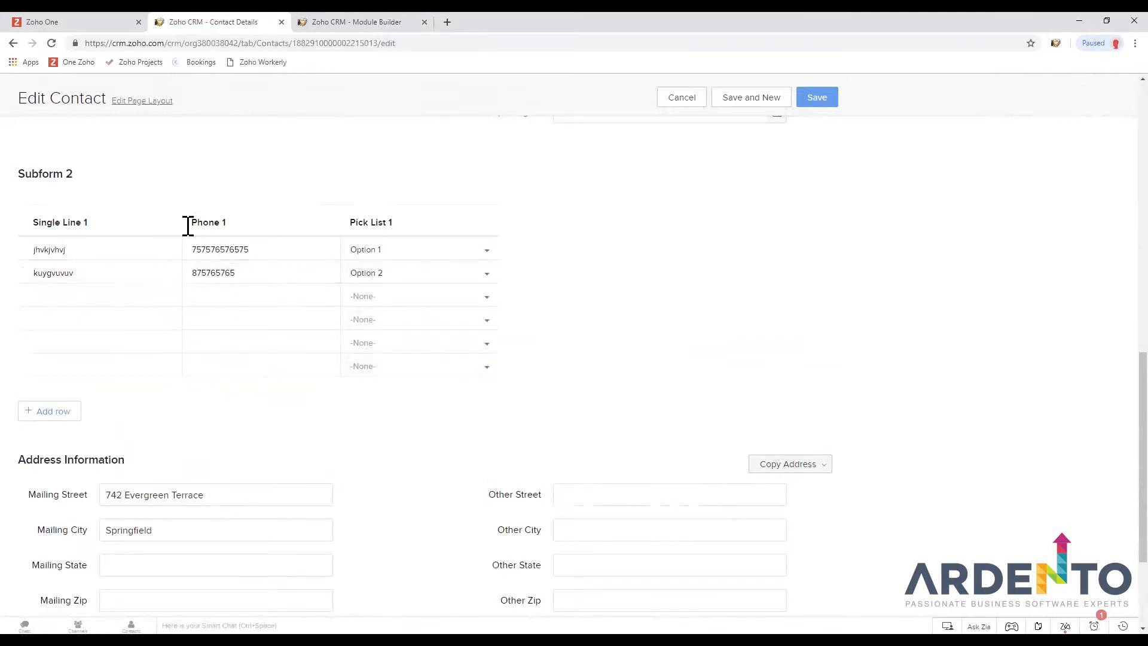
left_click(680, 98)
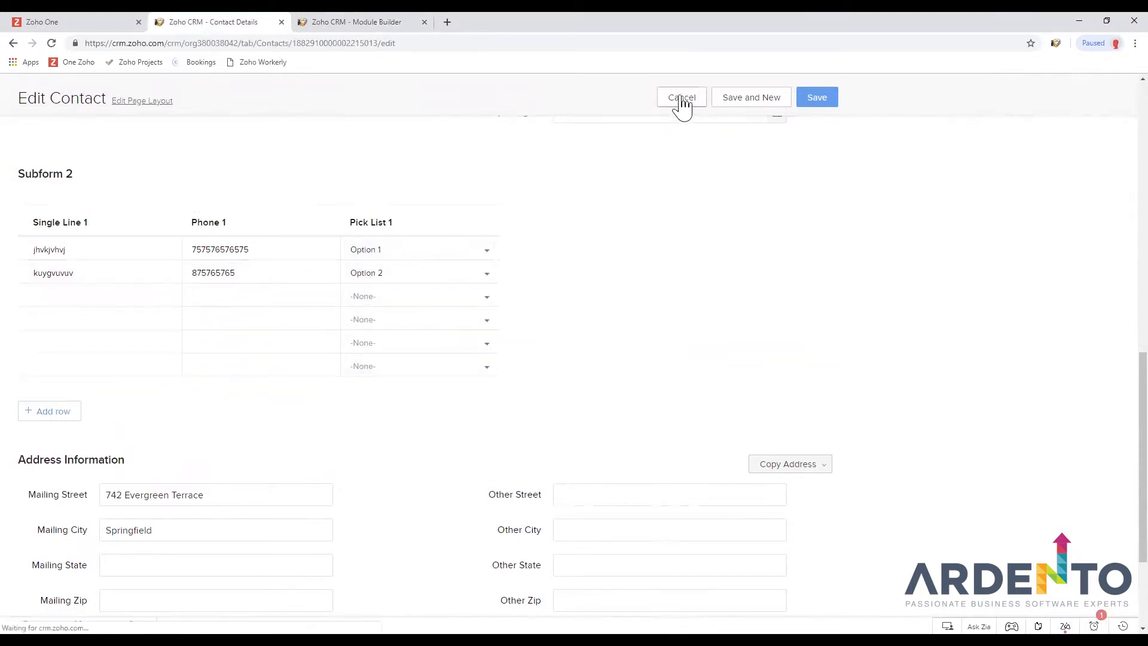
Return to the module builder and remove the subform above Address Information from the Contacts layout
left_click(357, 24)
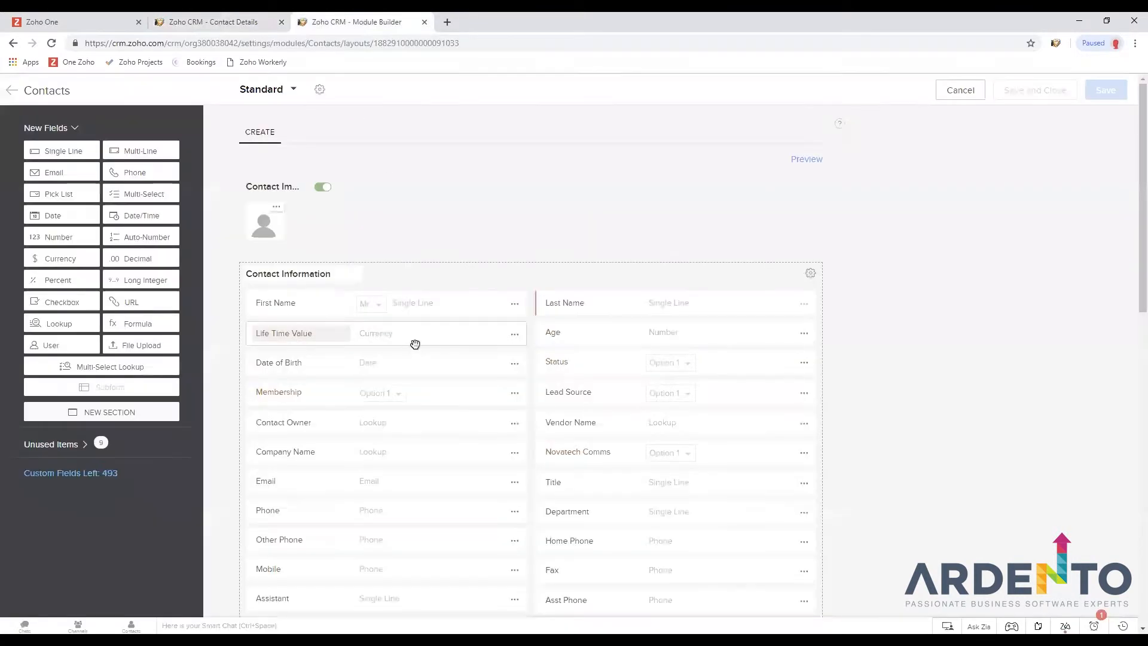
scroll(420, 342, "down", 8)
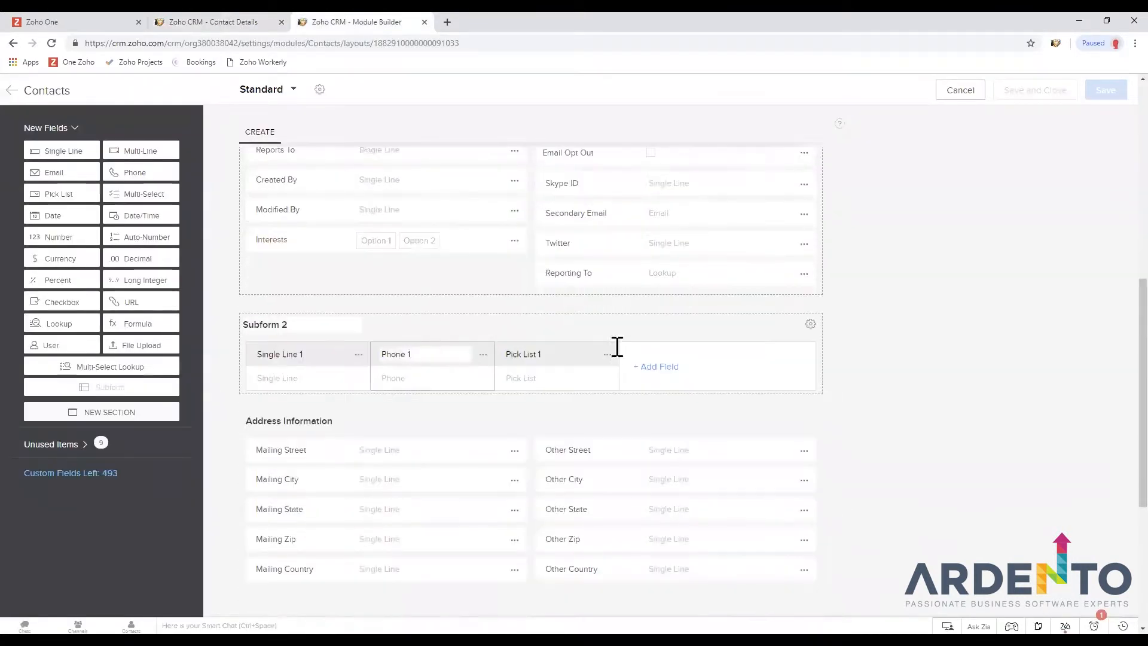
left_click(811, 325)
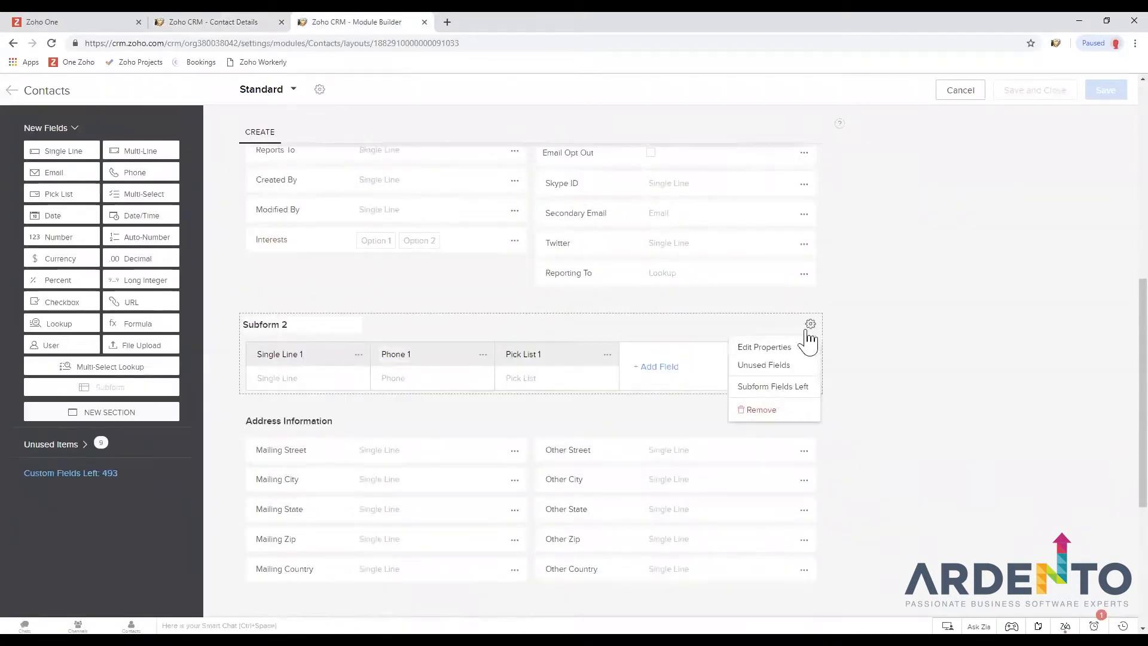
left_click(762, 410)
left_click(569, 418)
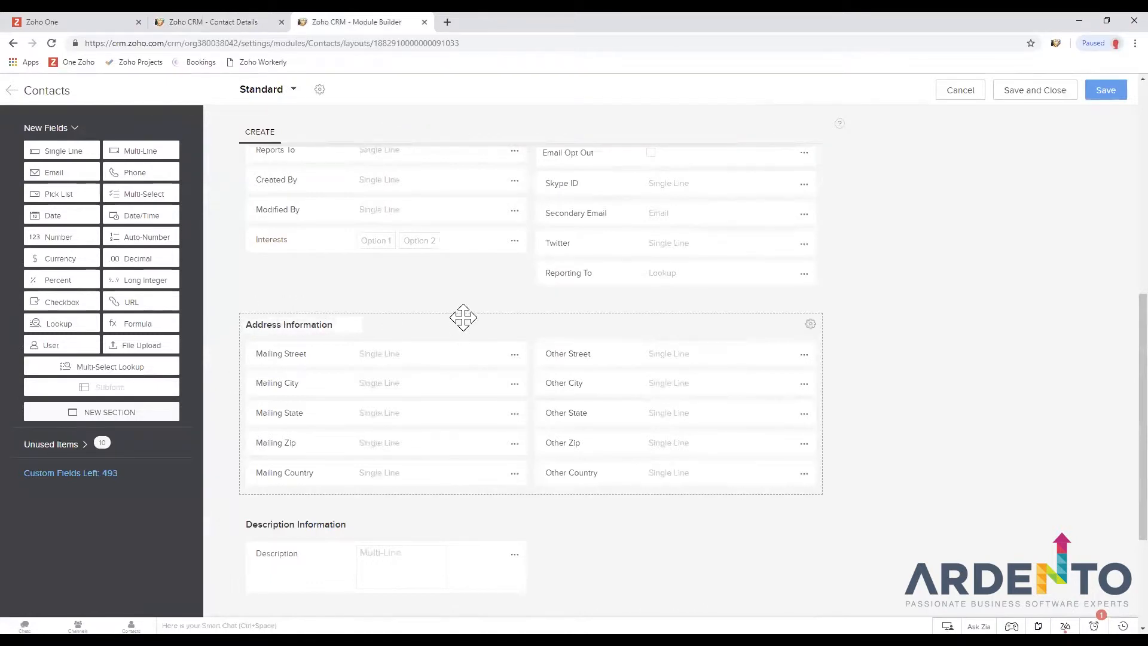
Add a new section between the Contact Information and Address Information sections of the Contacts layout
scroll(497, 338, "down", 2)
scroll(497, 338, "down", 1)
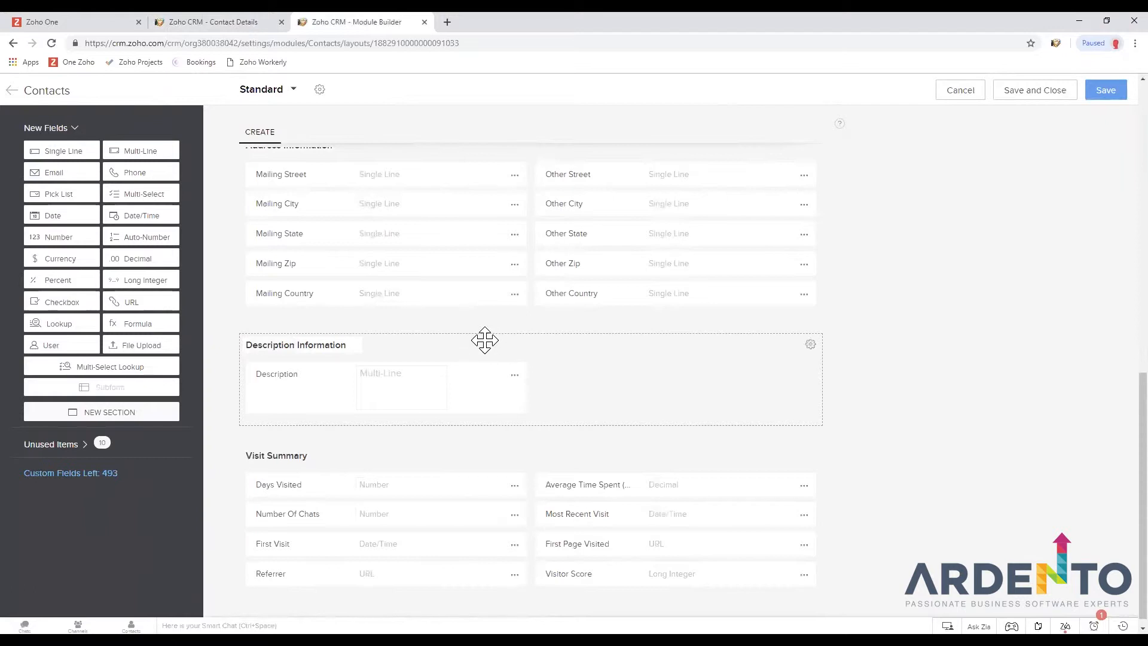
scroll(372, 377, "down", 1)
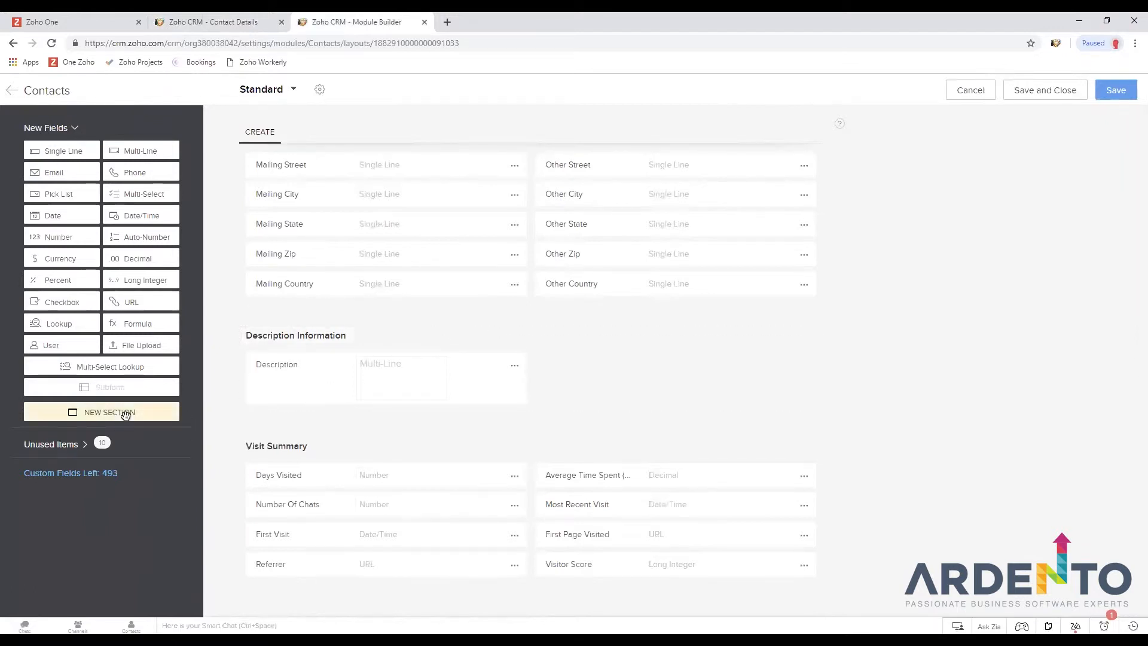
left_click_drag(118, 413, 315, 390)
Switch to the contact record and examine its Contact Information, Address Information, Description Information and Visit Summary sections
left_click(223, 22)
scroll(321, 230, "down", 5)
scroll(290, 279, "up", 1)
left_click_drag(176, 248, 273, 250)
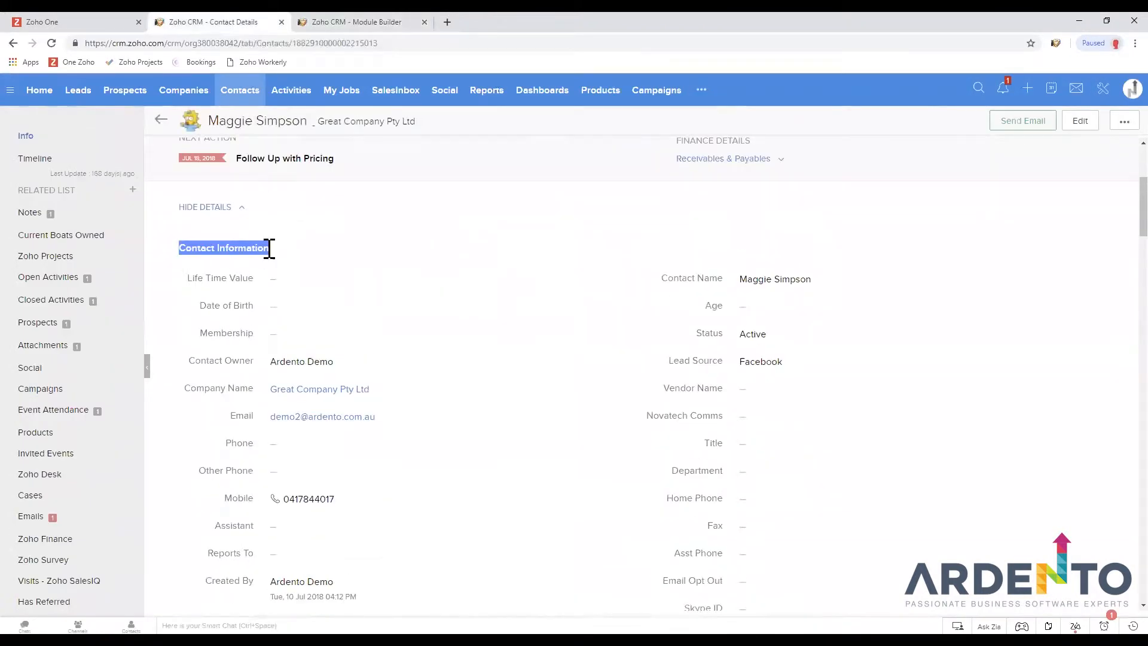
scroll(287, 251, "down", 5)
scroll(285, 263, "down", 3)
left_click_drag(179, 259, 269, 244)
scroll(227, 266, "down", 1)
scroll(224, 272, "down", 1)
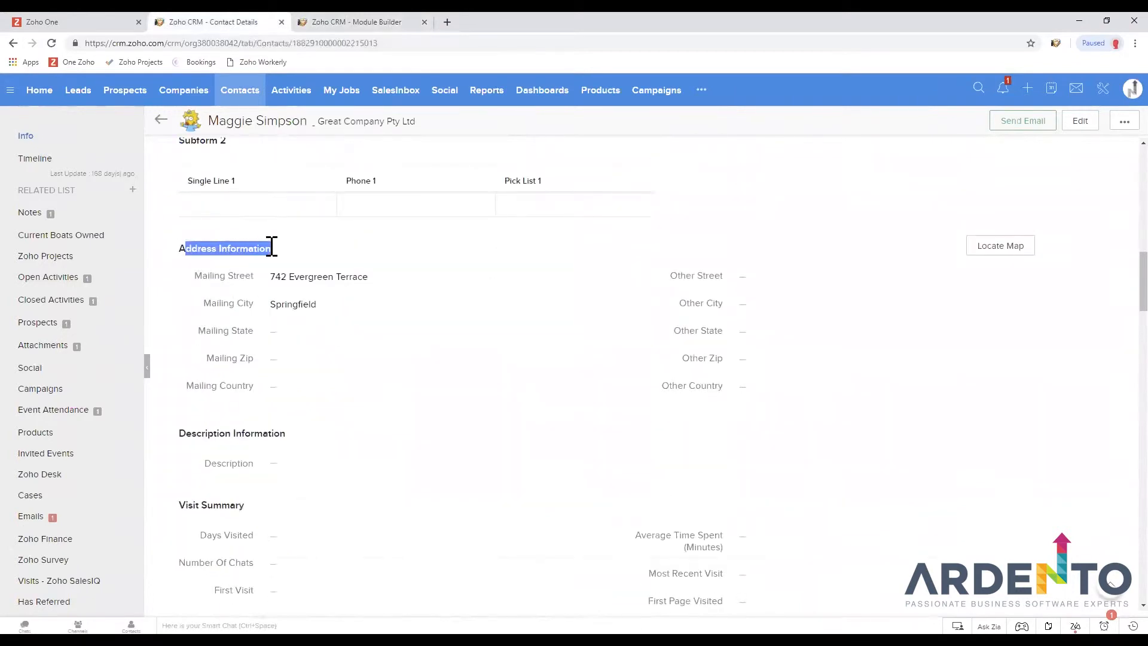
scroll(269, 243, "down", 2)
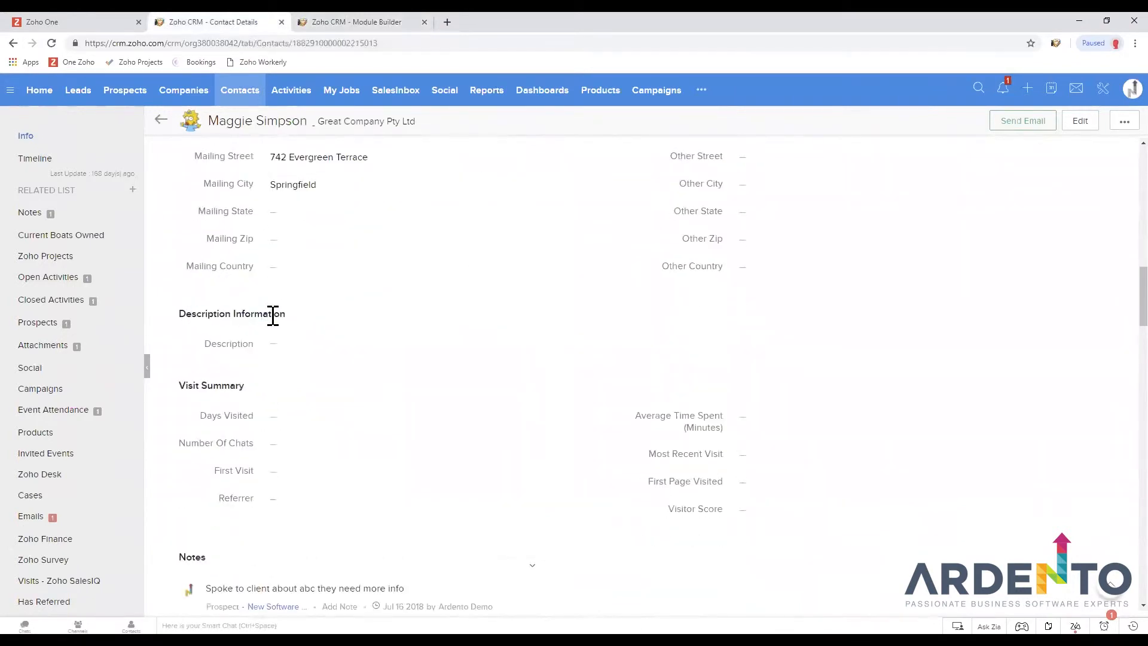
left_click_drag(185, 386, 262, 386)
scroll(256, 397, "down", 3)
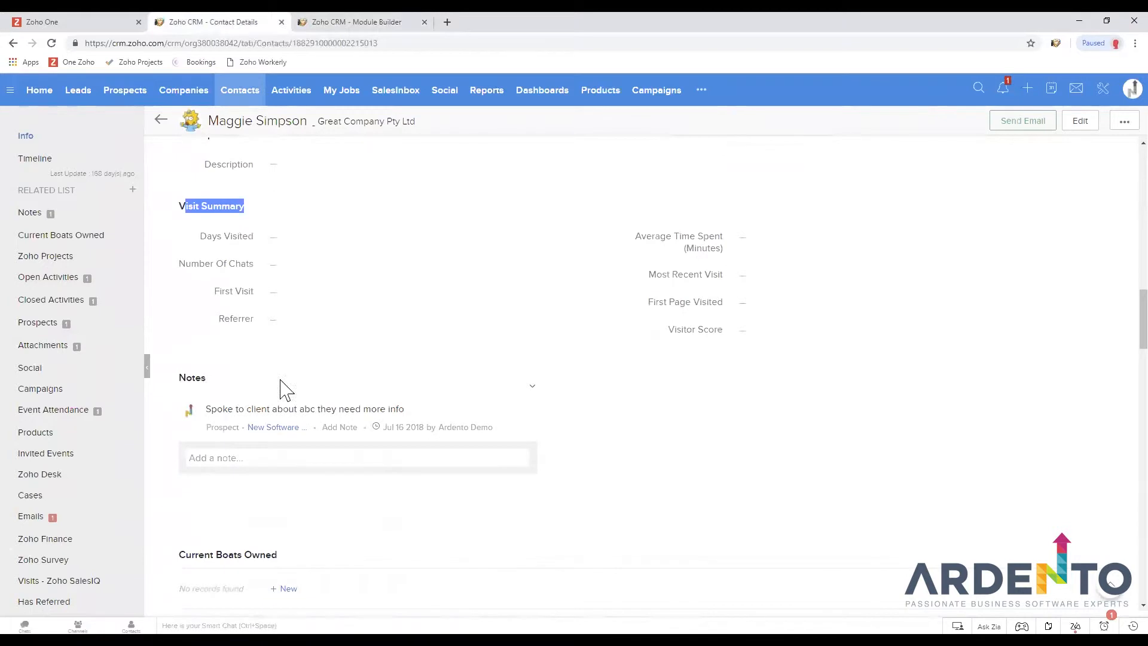
scroll(307, 318, "up", 8)
Return to the module builder and delete New Section 1 from the Contacts layout
left_click(383, 22)
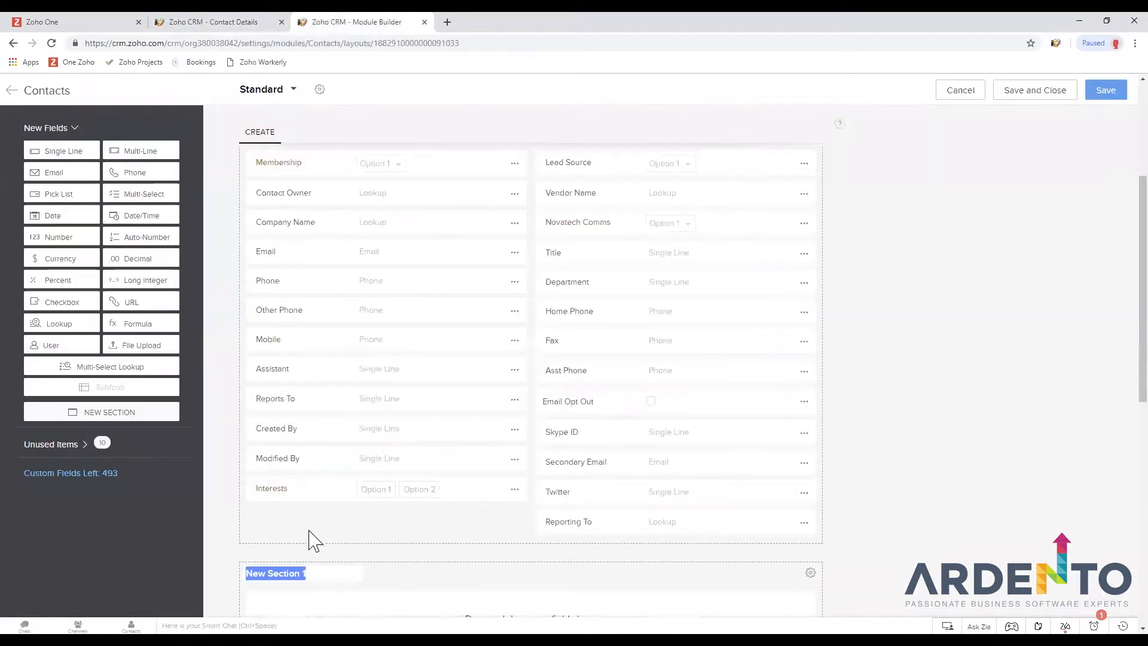
scroll(418, 532, "down", 2)
left_click(810, 515)
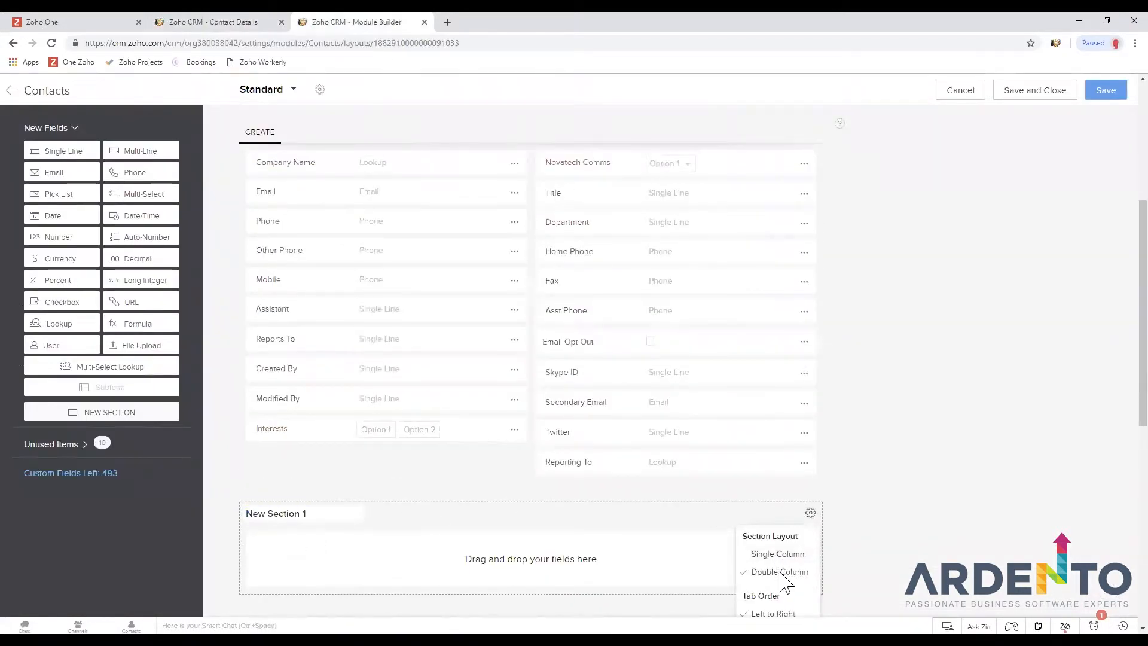
scroll(783, 583, "down", 3)
left_click(763, 481)
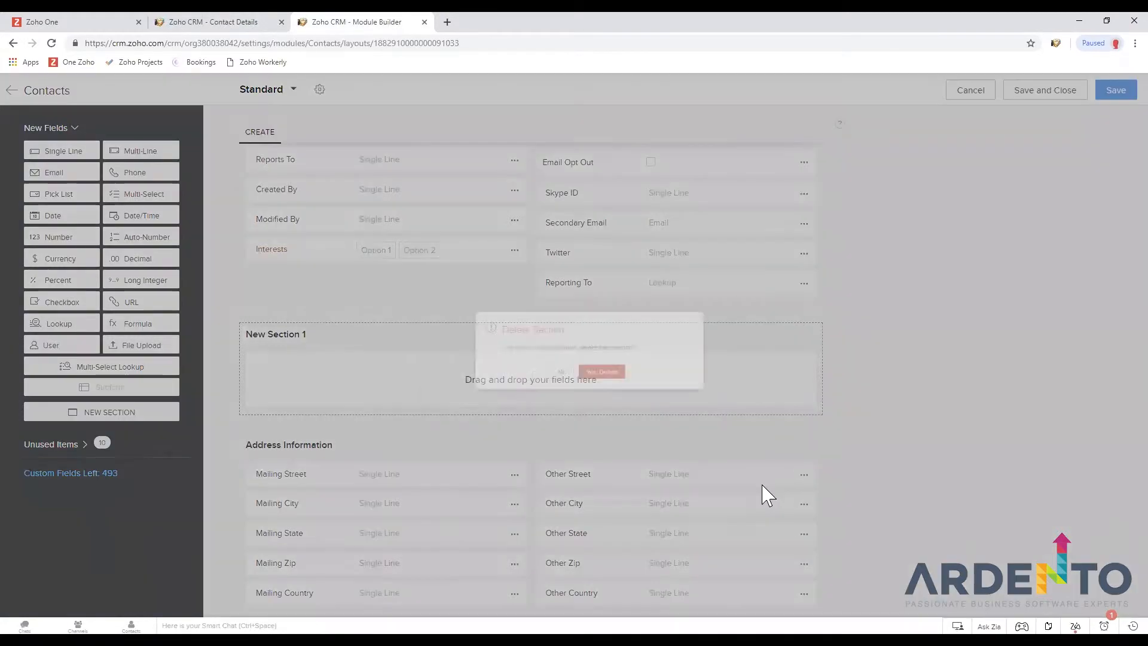
left_click(608, 382)
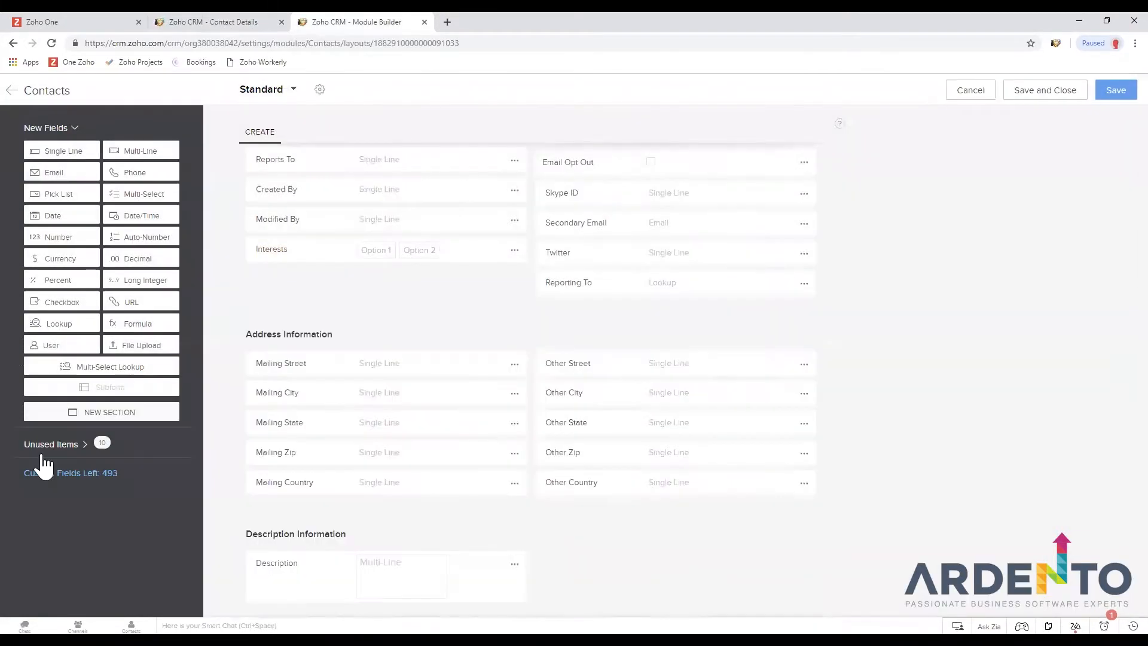
Look through the layout's unused items and try deleting the unused Type field, but cancel the deletion
left_click(46, 447)
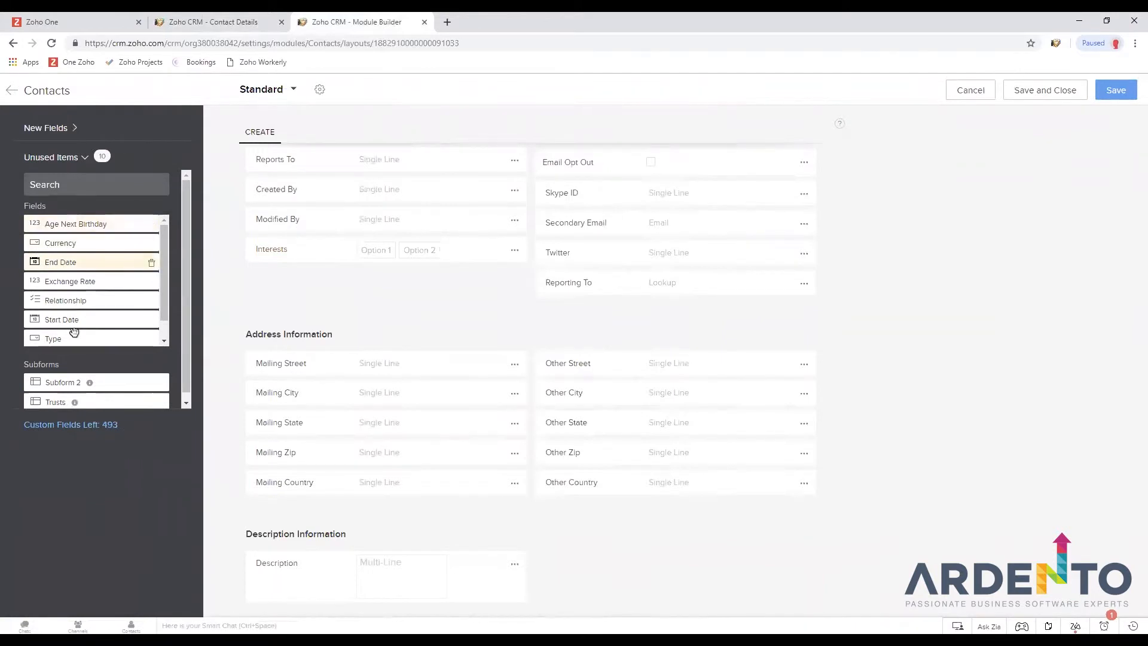
scroll(74, 332, "down", 1)
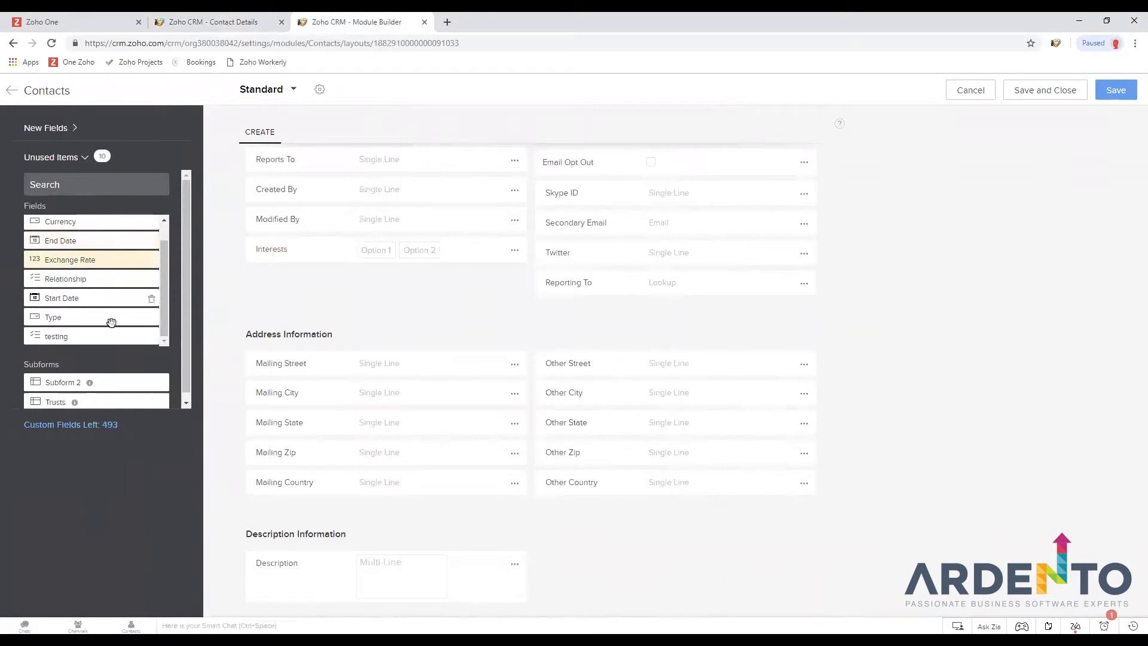
scroll(110, 326, "up", 1)
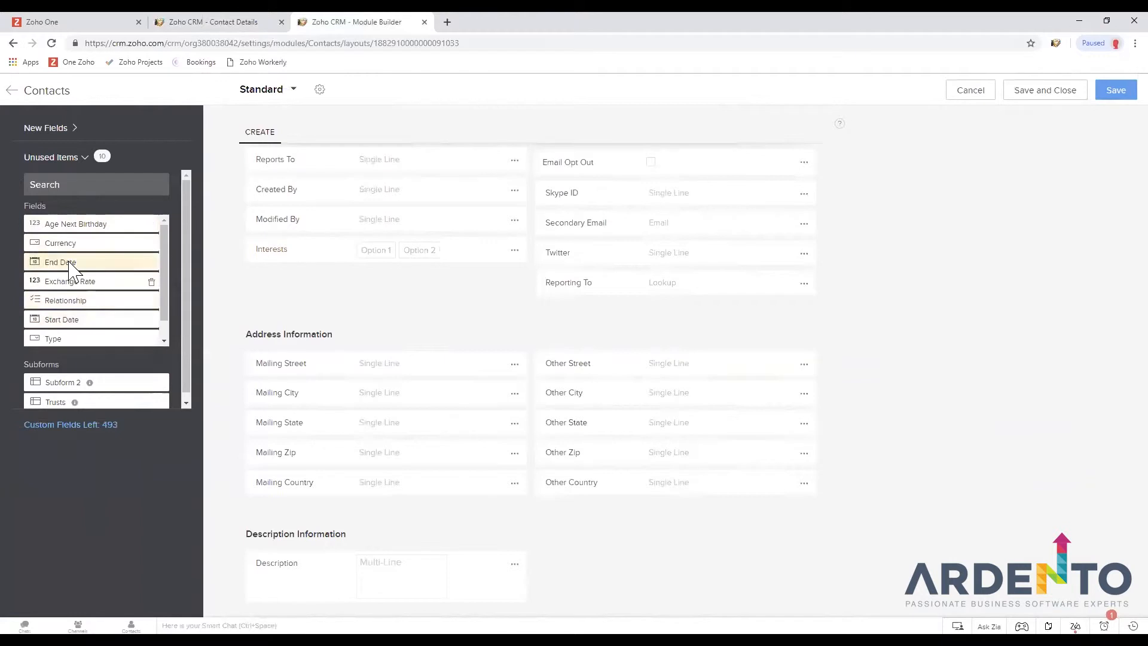
left_click(152, 341)
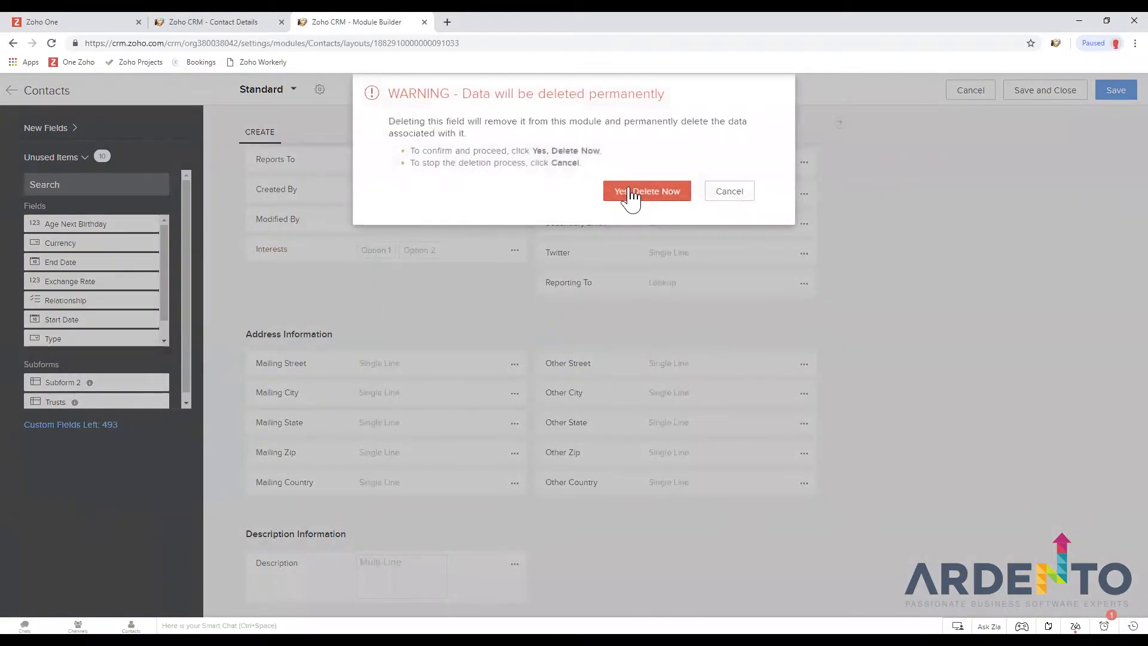
left_click(732, 196)
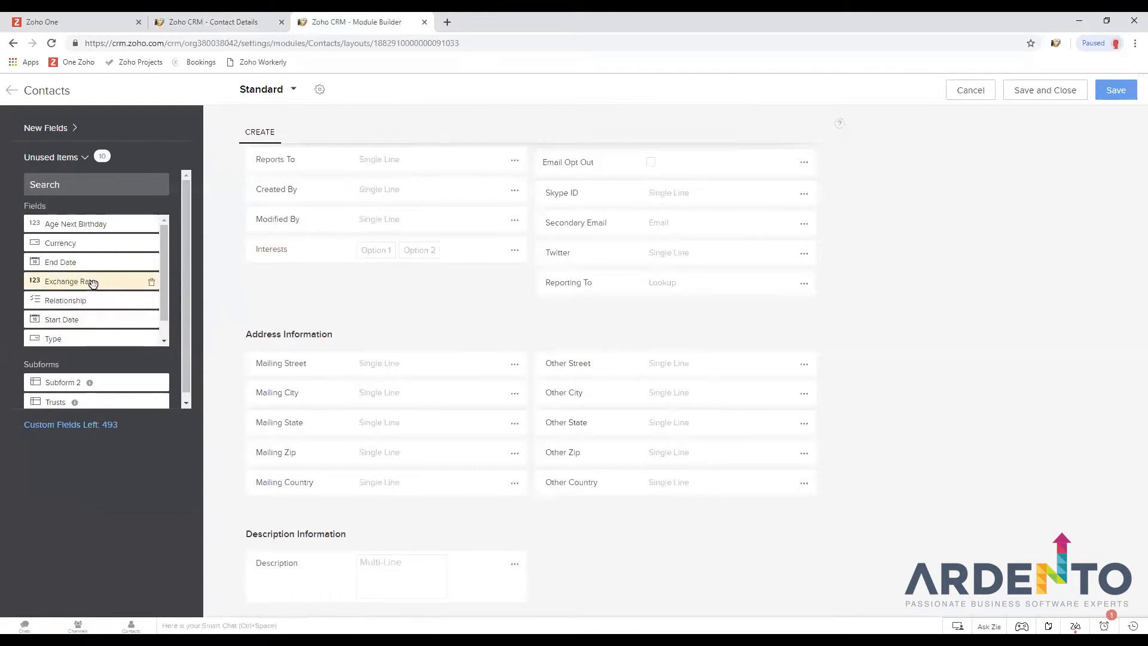
Examine the available field settings for Life Time Value and Lead Source in the Contact Information section
scroll(740, 298, "up", 3)
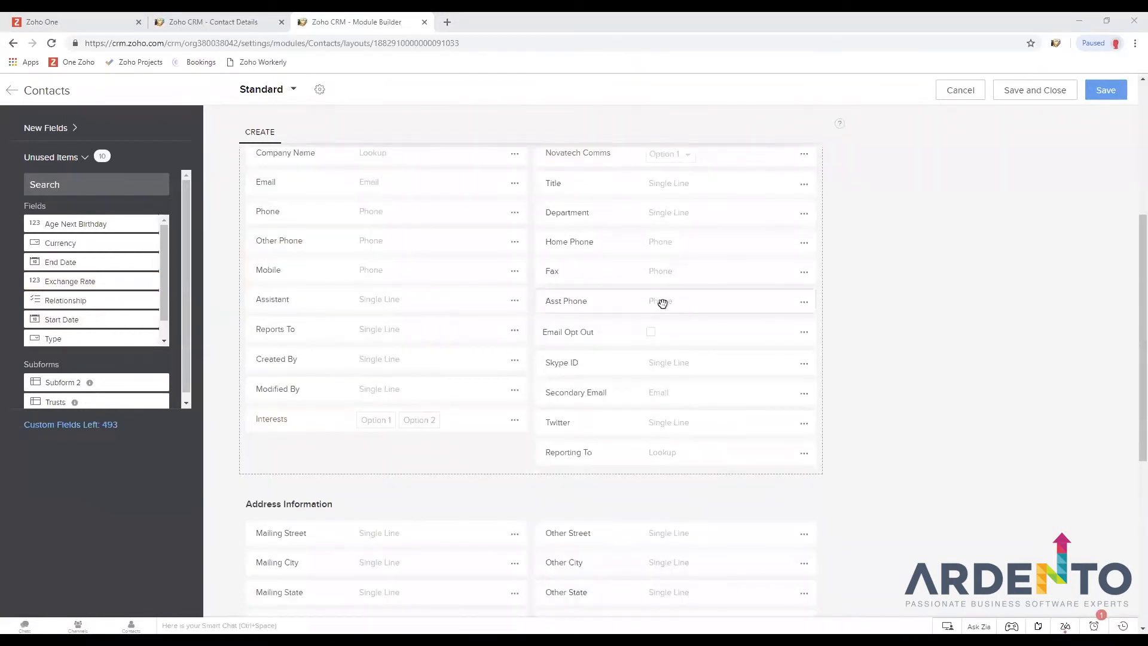
scroll(660, 362, "up", 5)
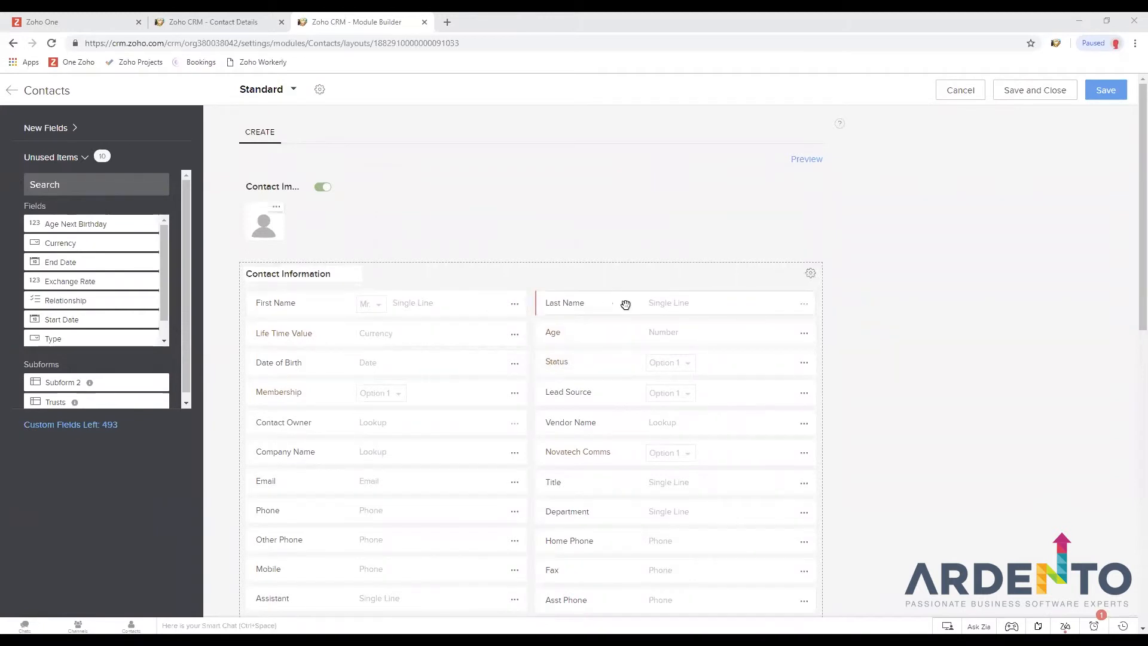
left_click(515, 337)
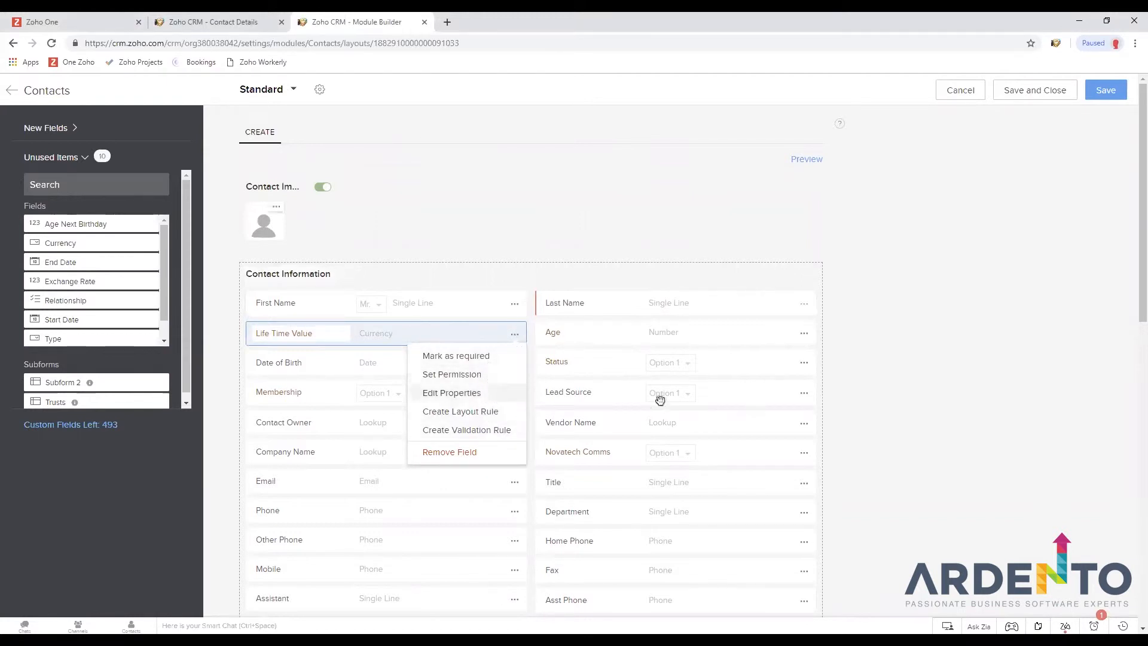
left_click(805, 394)
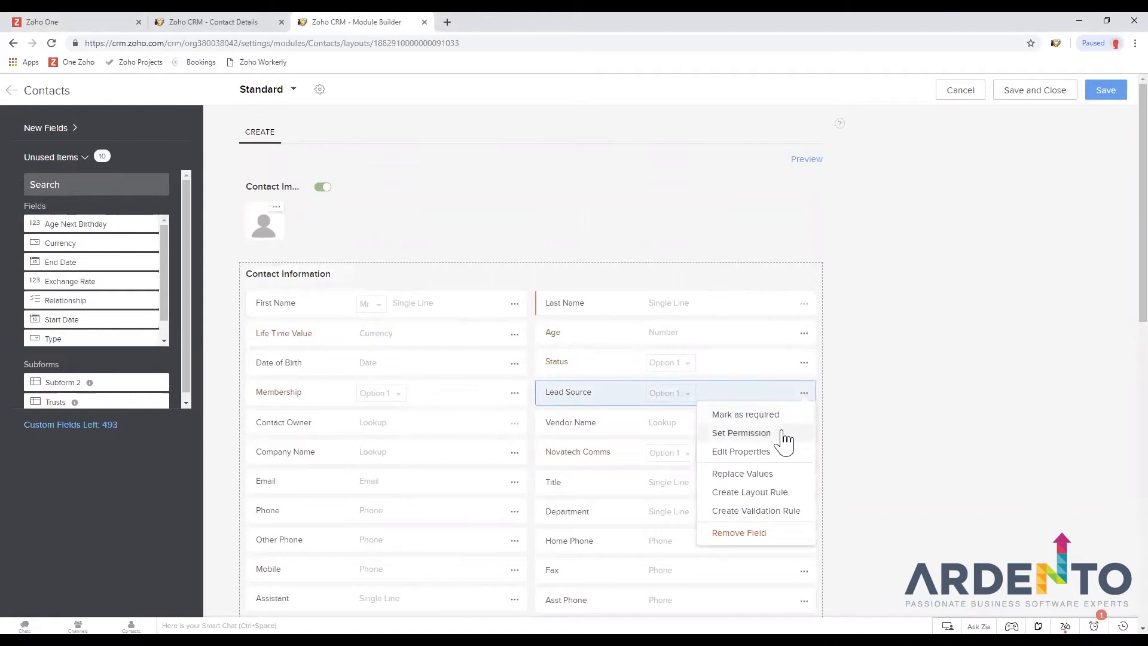
left_click(869, 387)
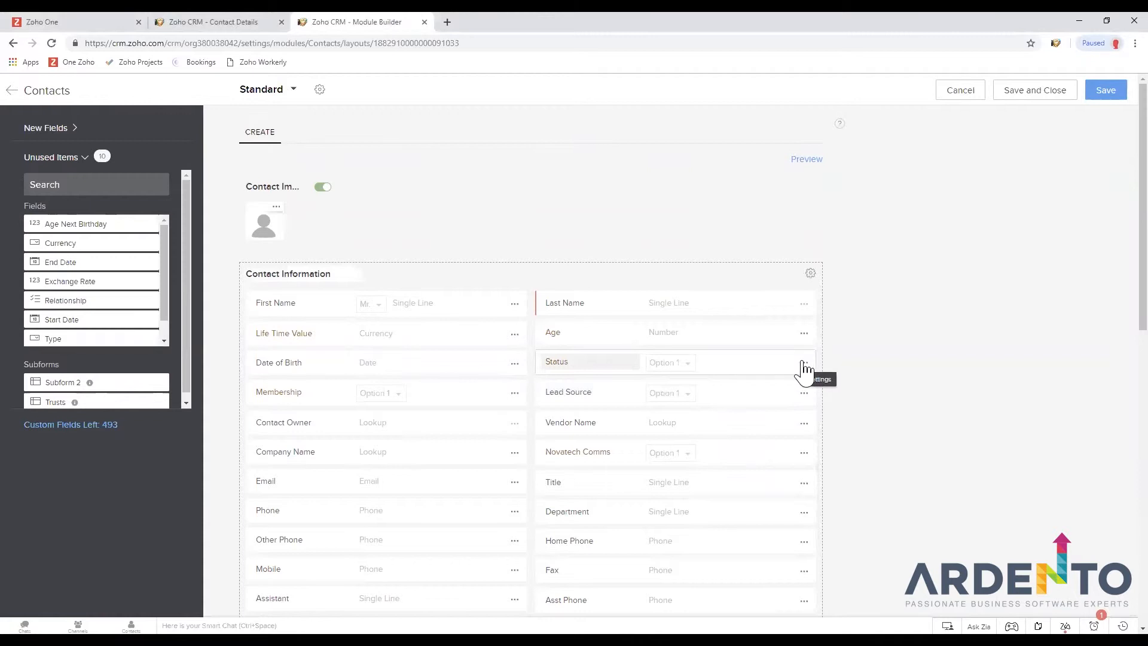
Switch to the contact record and view the choices offered by its Status field
left_click(235, 27)
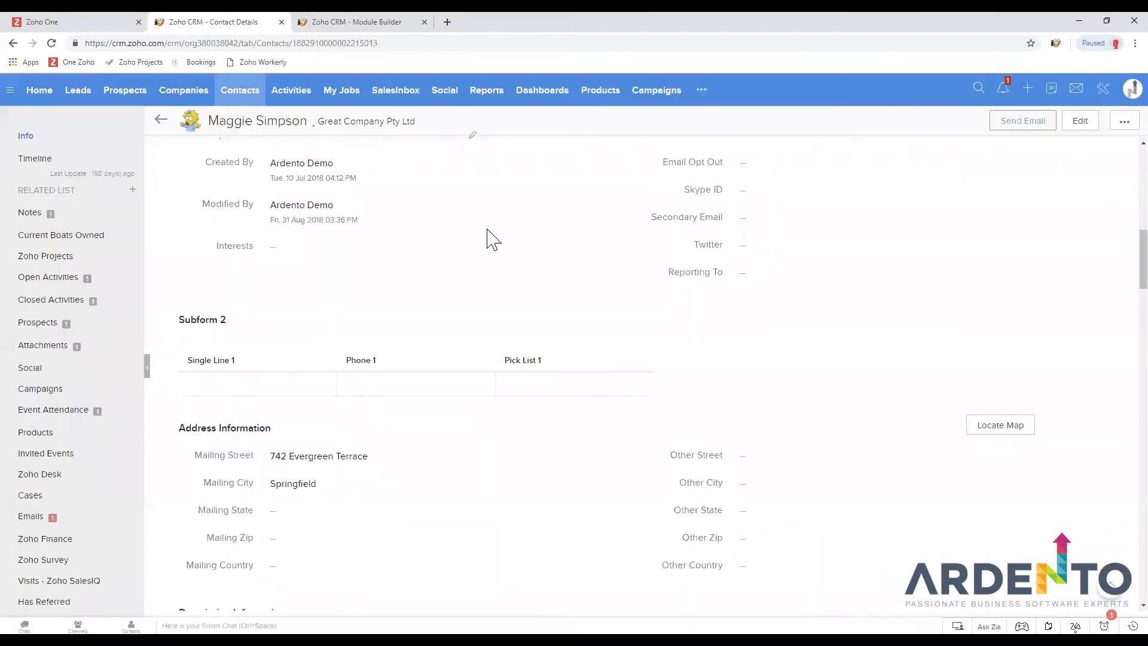
scroll(598, 425, "up", 9)
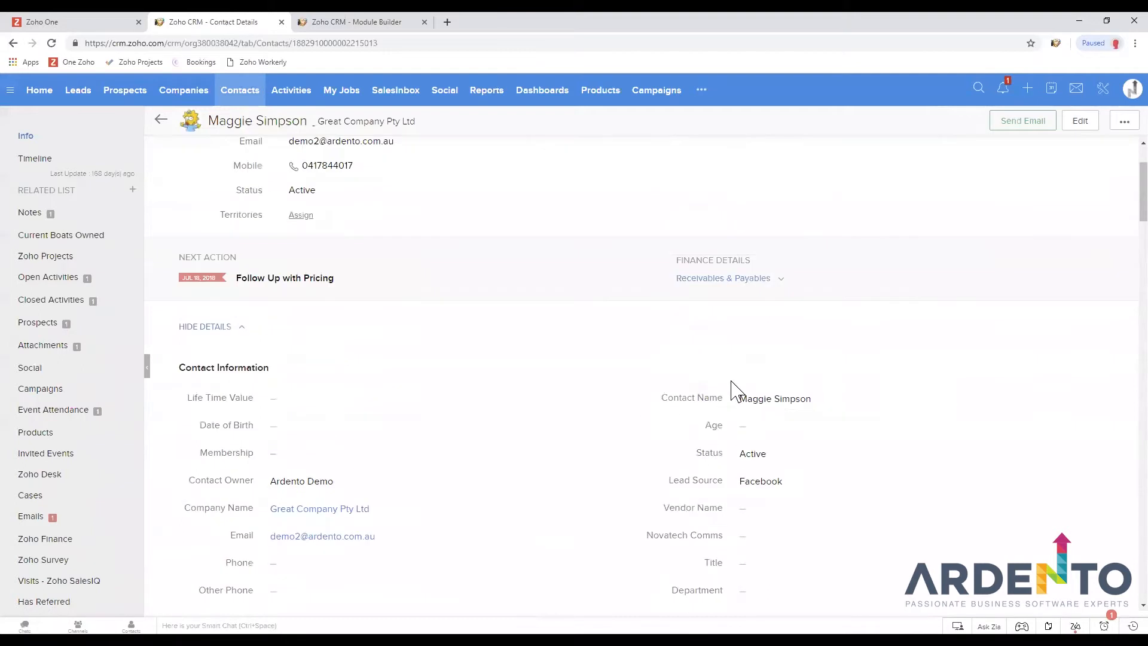
left_click(942, 453)
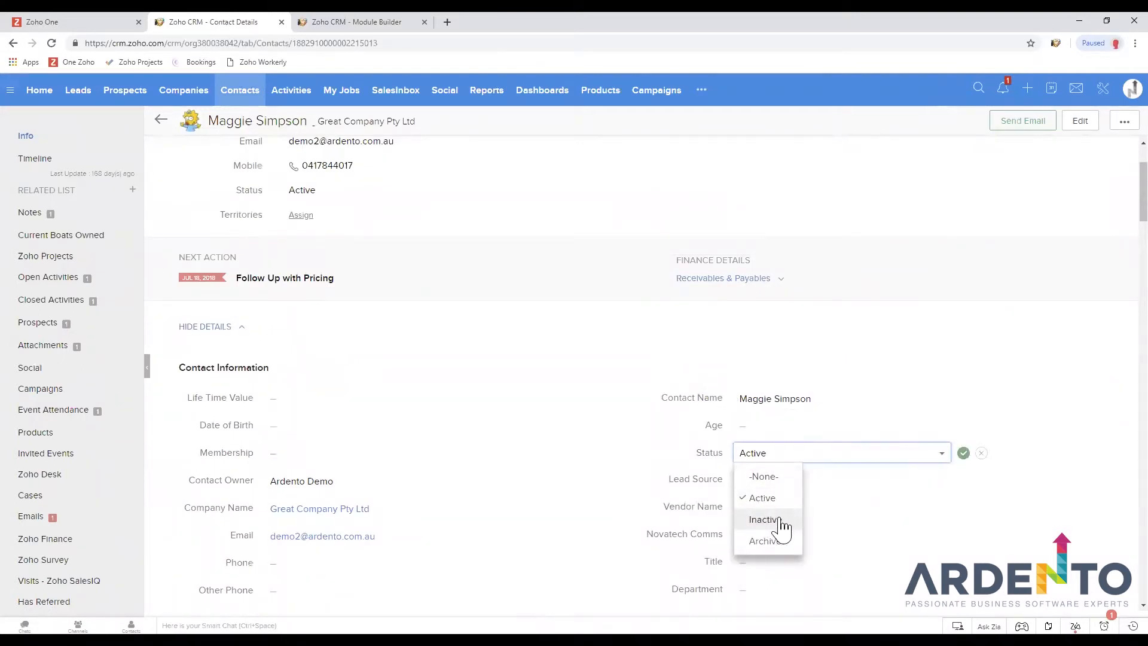
Return to the module builder and open the Status field's pick list properties to go through its options
left_click(362, 26)
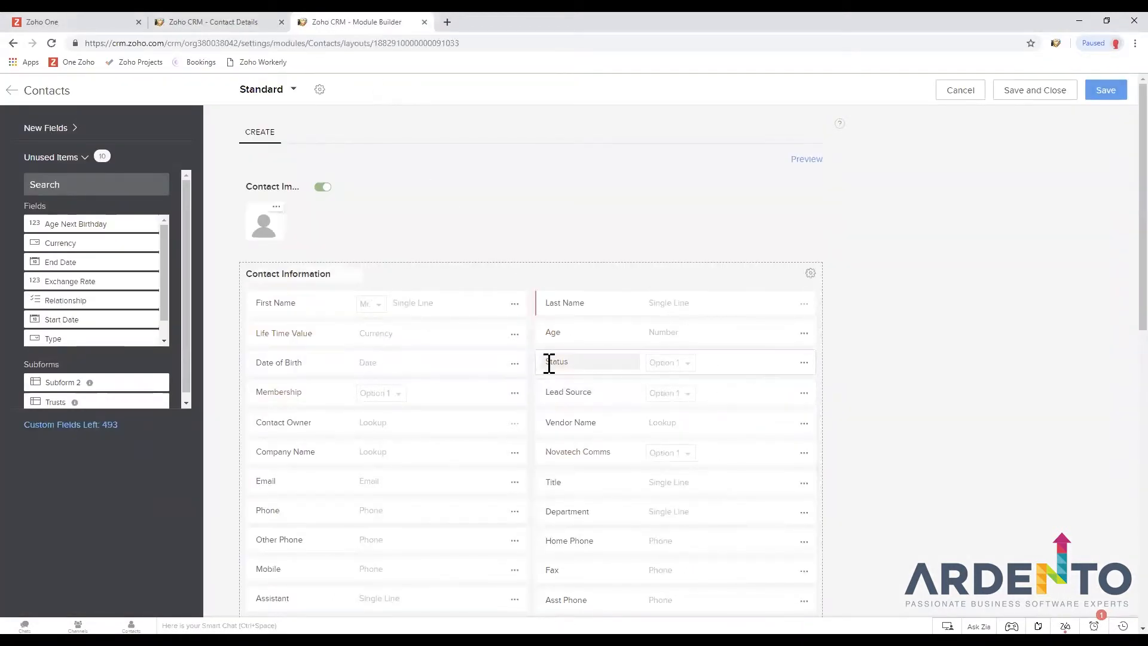
left_click(805, 363)
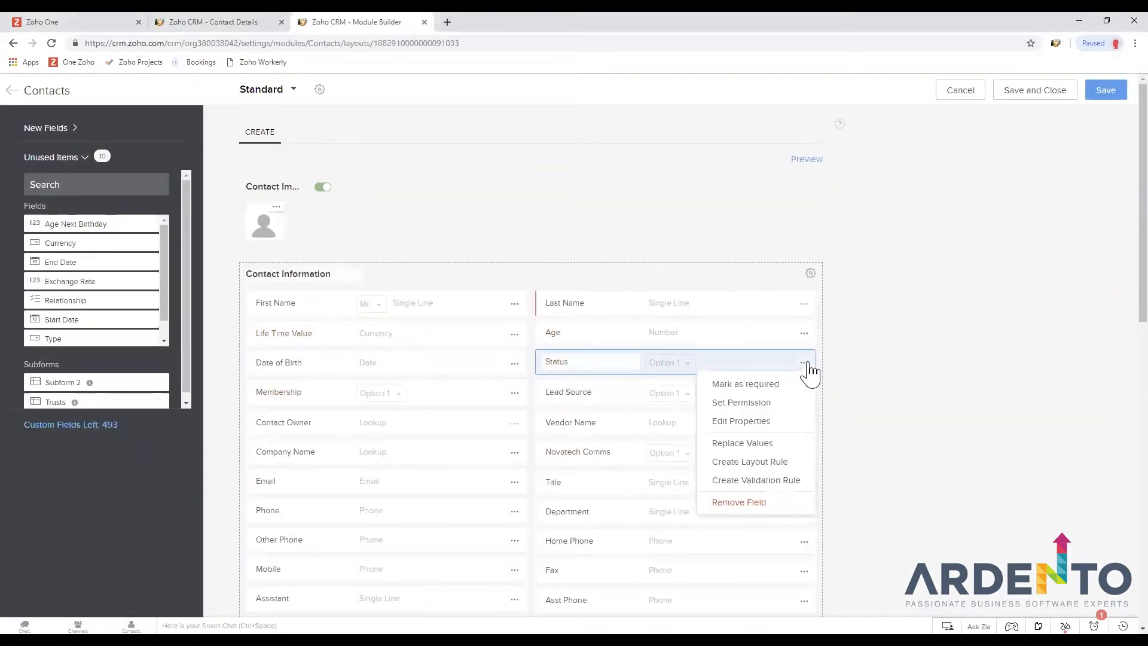
left_click(749, 422)
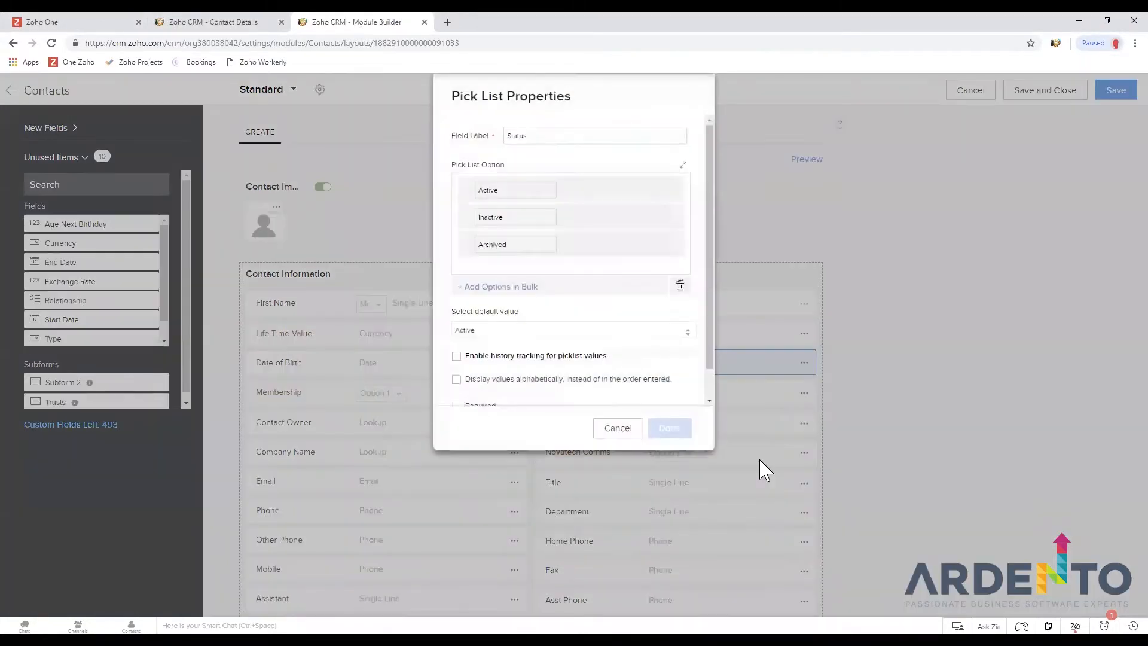
double_click(504, 190)
double_click(508, 232)
scroll(519, 247, "down", 1)
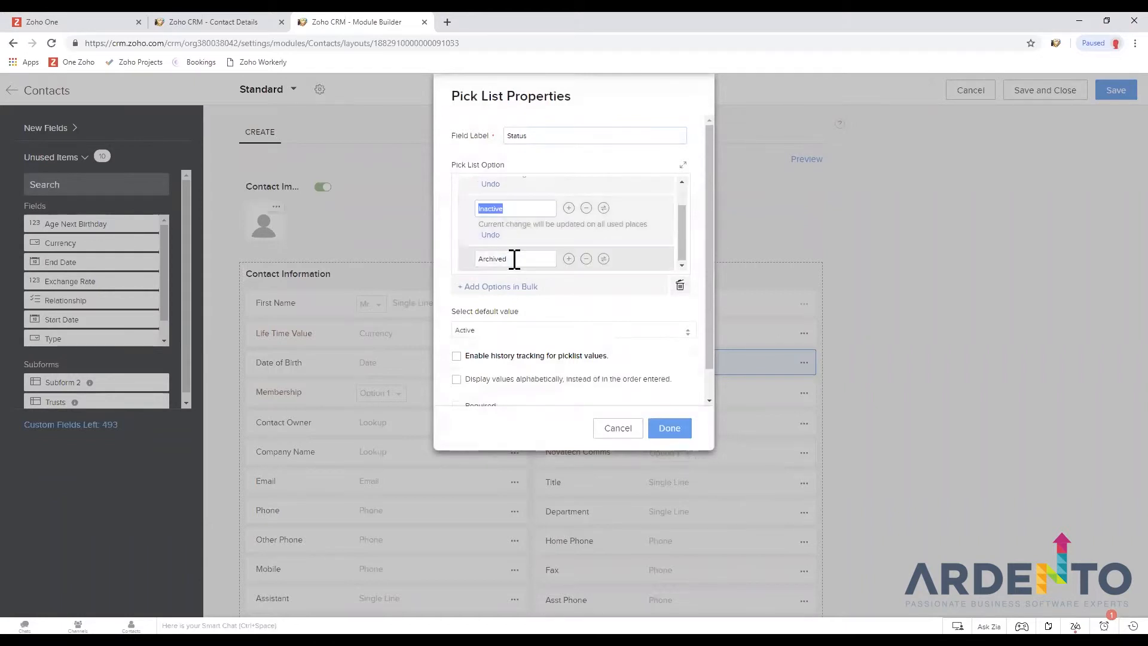
Add the pick list options hjgvgv and kjhvuhvu below Archived and remove both again
left_click(569, 258)
type("hjgvgv")
left_click(568, 258)
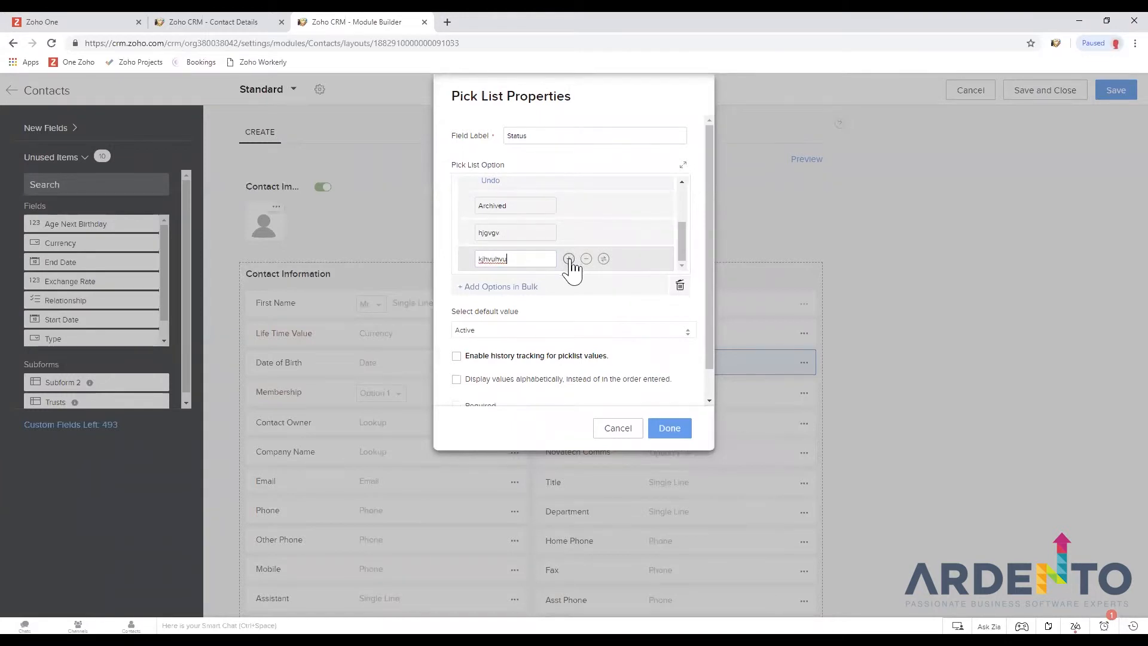
left_click(586, 258)
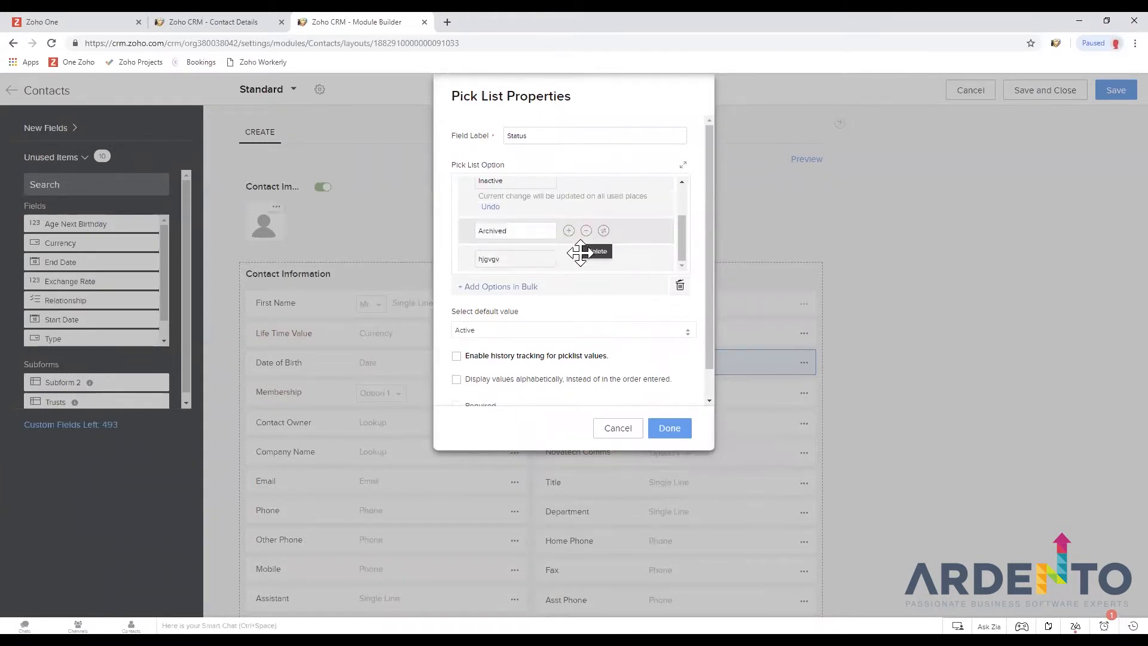
left_click(586, 259)
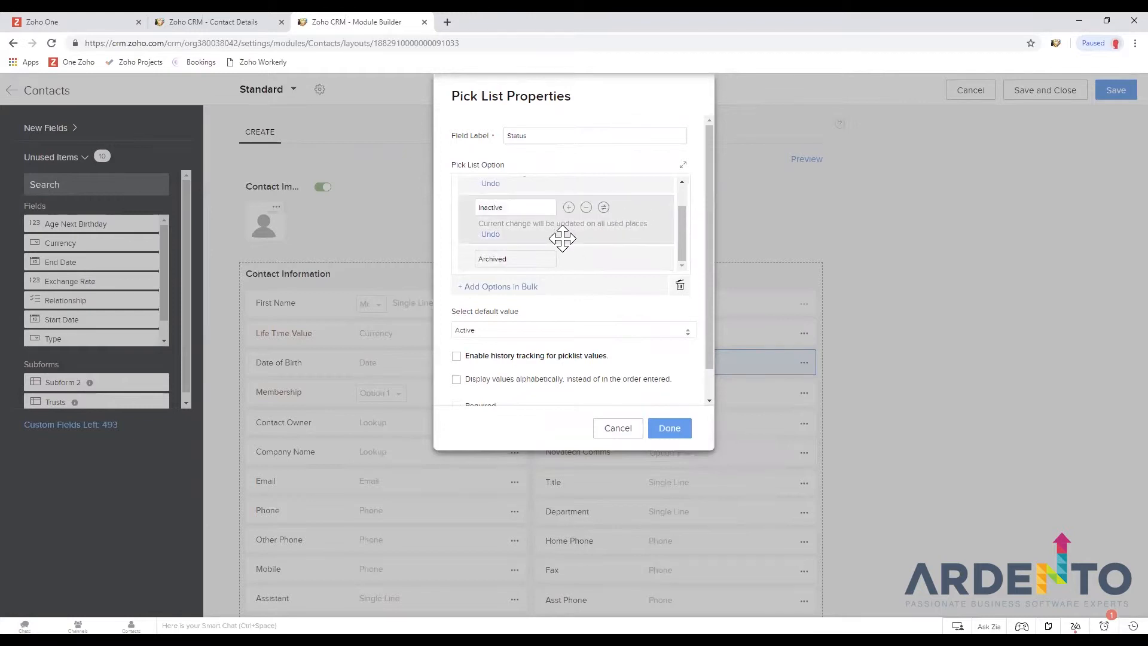
Go over the Status pick list options and compare them with the Status choices on the contact record
scroll(562, 238, "up", 1)
scroll(568, 238, "down", 1)
left_click(225, 22)
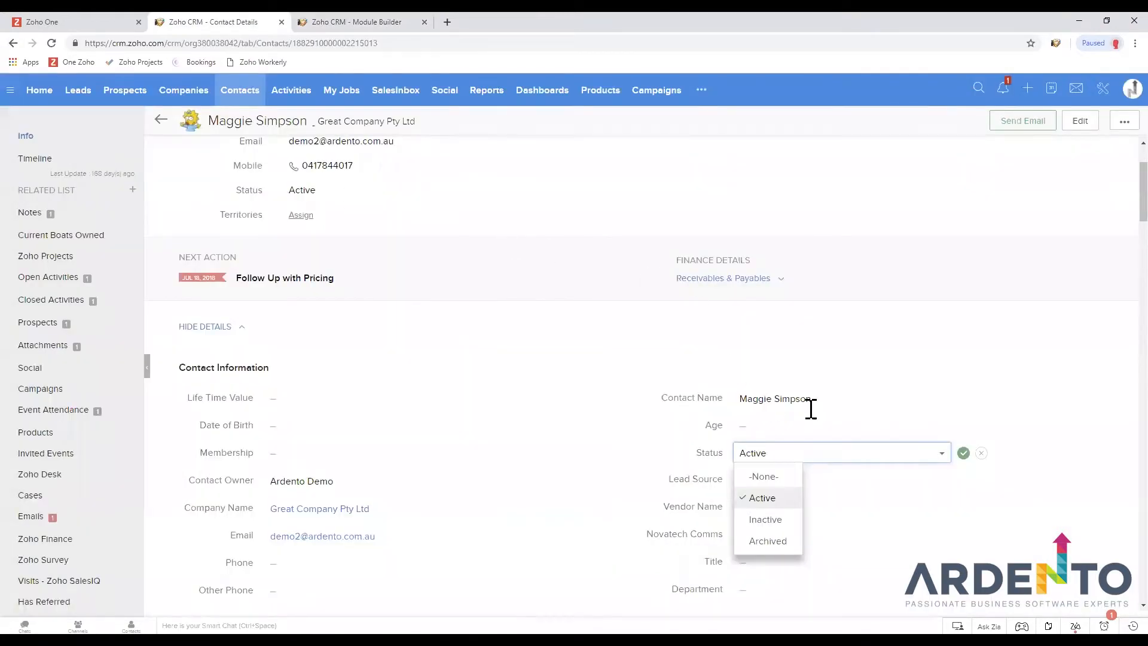
left_click(845, 436)
left_click(939, 454)
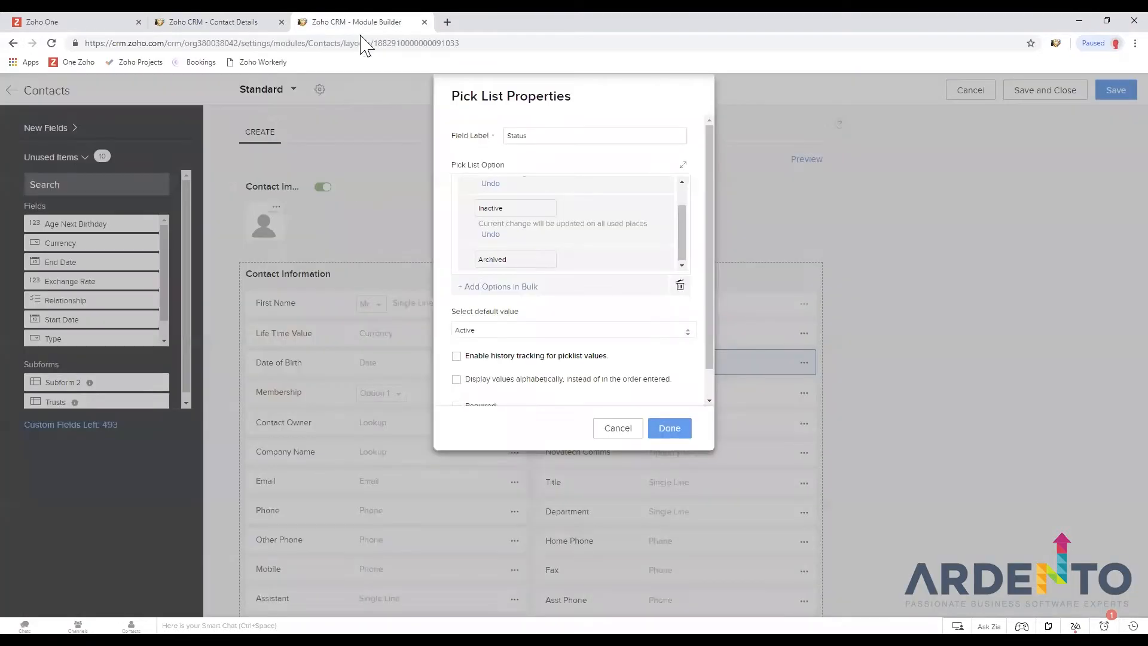
Try out manual bulk entry of Status options with the lines 1, 1, 3, 3, 4 and 4, clear them and cancel
left_click(367, 24)
left_click(480, 288)
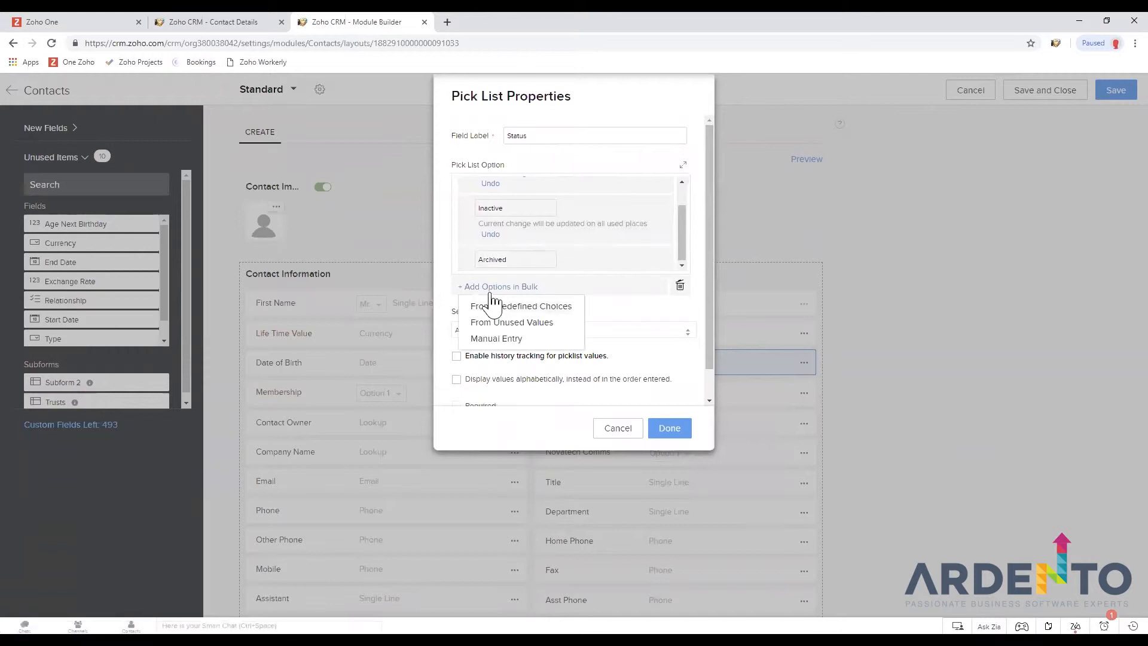
left_click(495, 342)
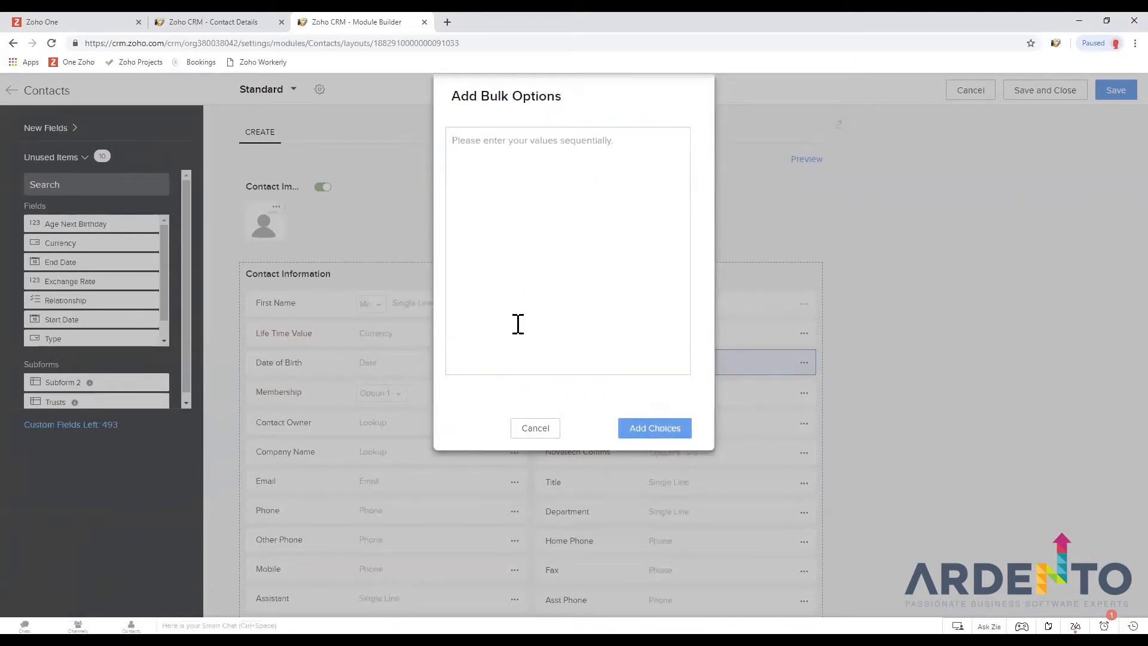
type("1")
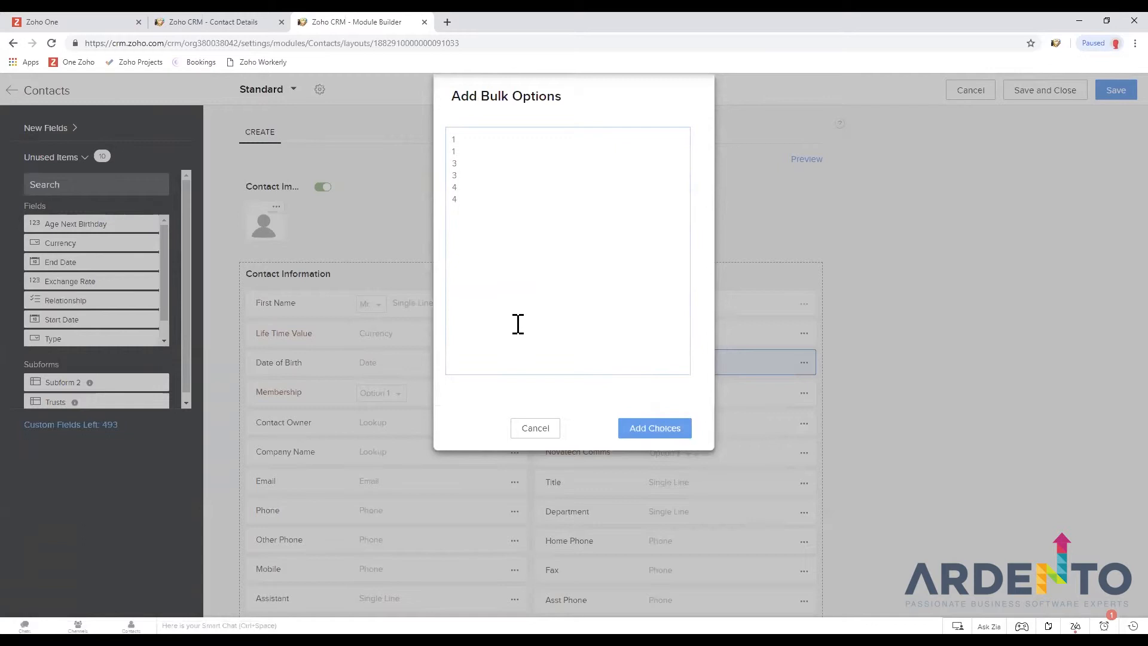
left_click(472, 150)
left_click(474, 198)
left_click_drag(475, 141, 474, 192)
left_click(474, 198)
left_click(477, 176)
left_click_drag(479, 202, 453, 139)
key("BackSpace")
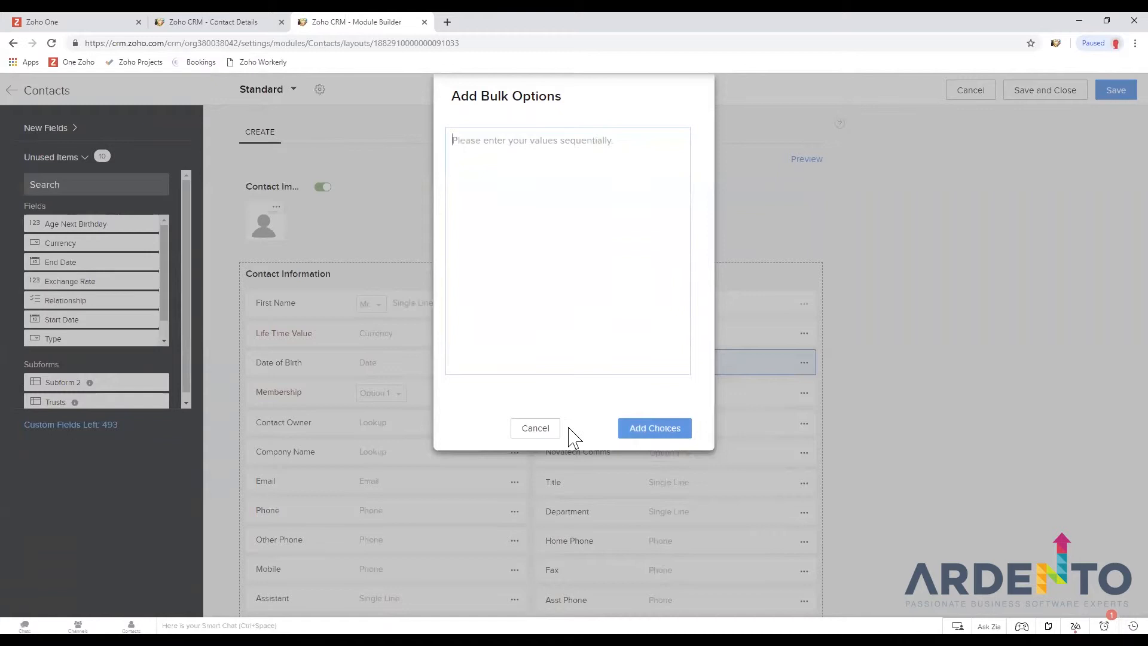
left_click(535, 428)
Add the pick list options 1 and 2 below Archived and remove them together with Archived
scroll(518, 198, "down", 1)
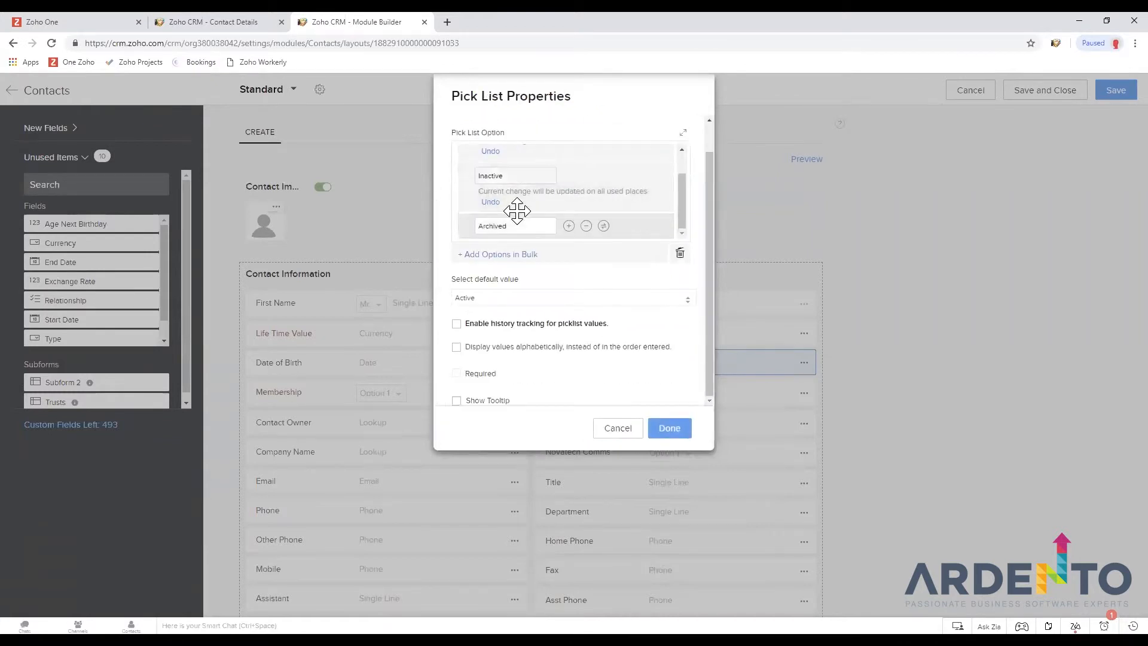
left_click(569, 226)
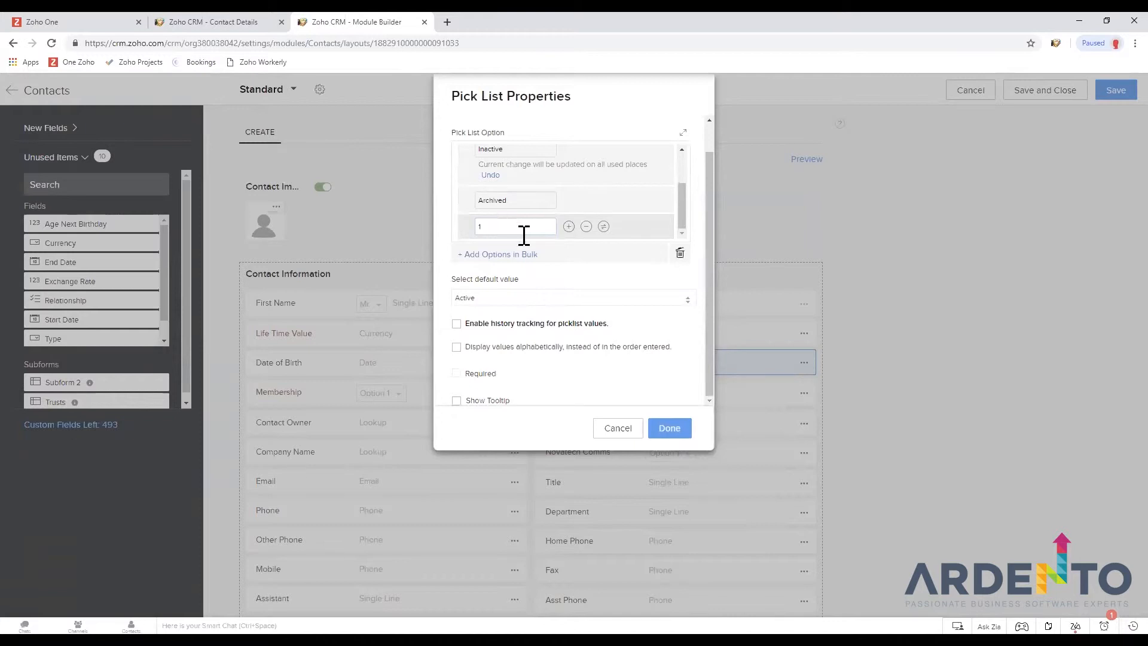
left_click(569, 226)
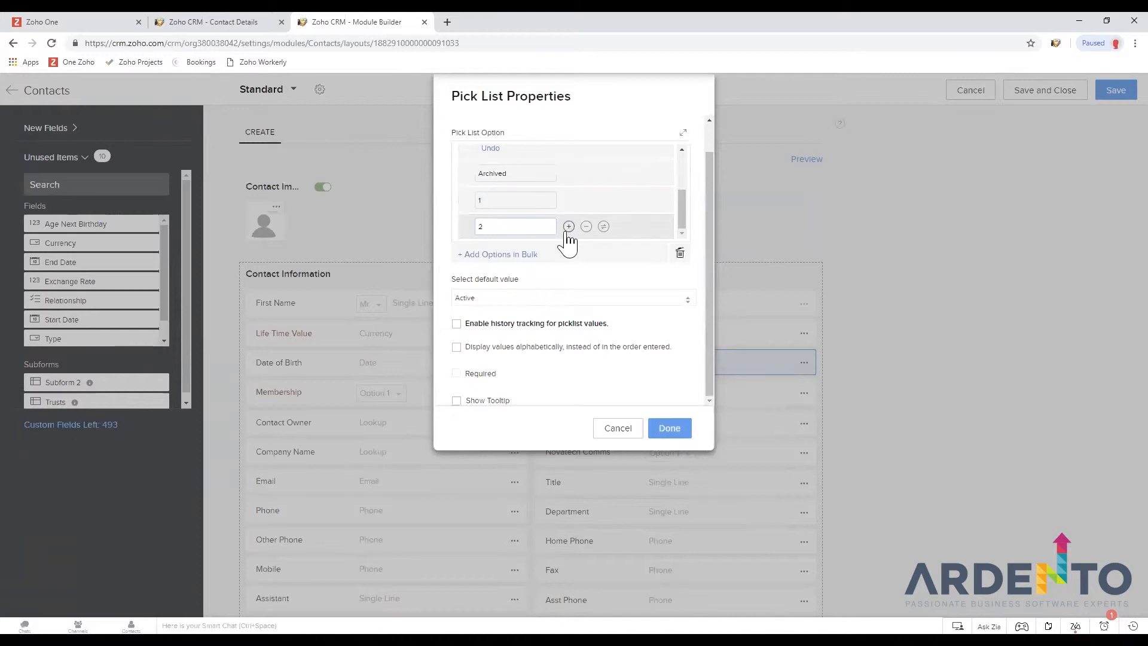
left_click(568, 227)
left_click(586, 228)
left_click(586, 201)
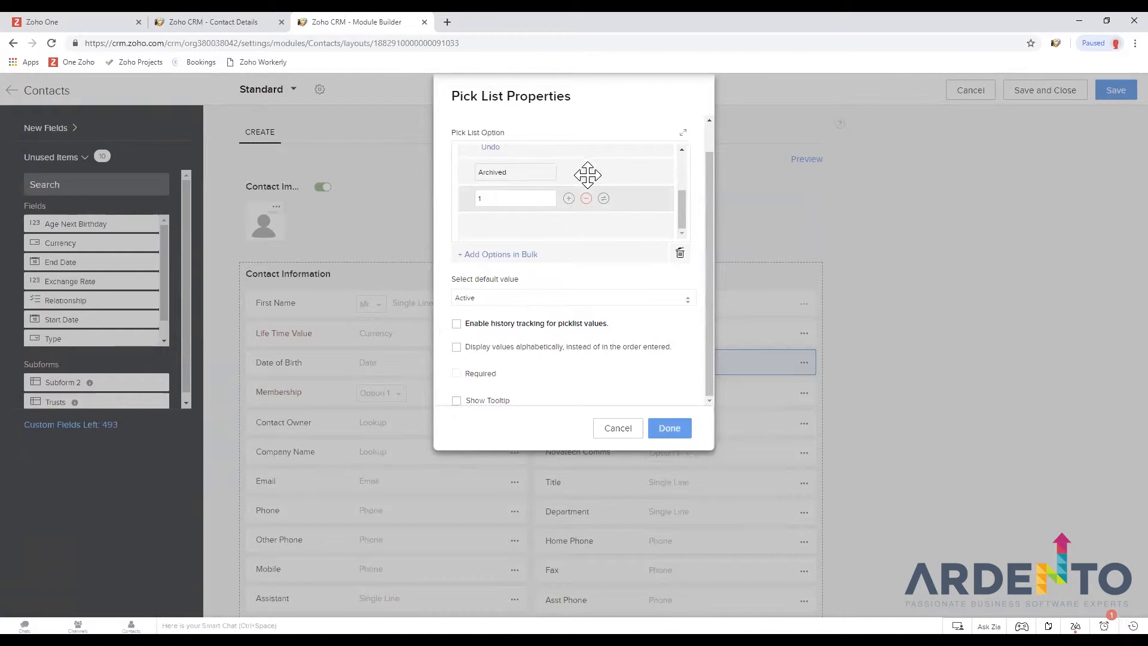
left_click(587, 174)
left_click(586, 227)
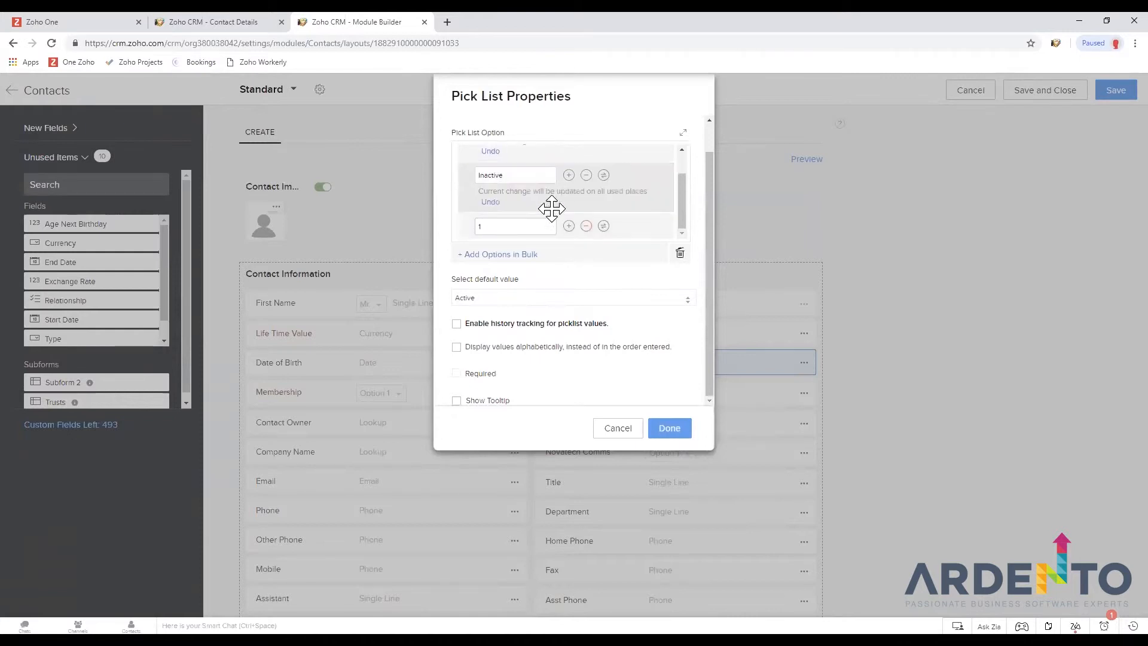
left_click(587, 226)
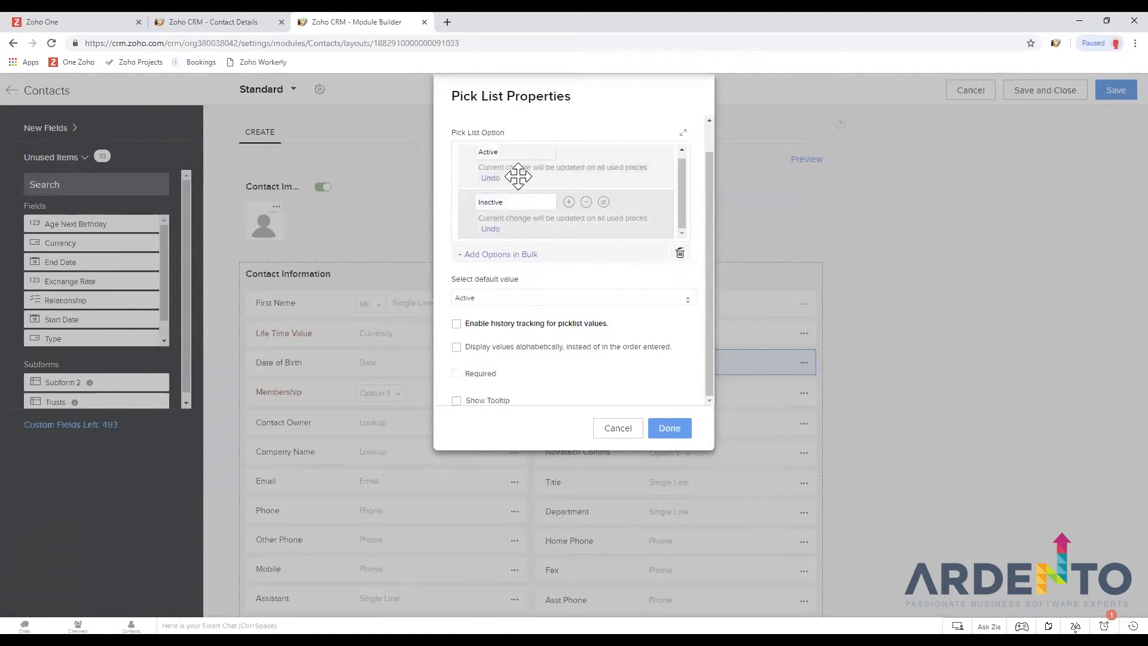
Restore Archived from the unused values to the Status pick list and recheck the list of unused values
left_click(680, 254)
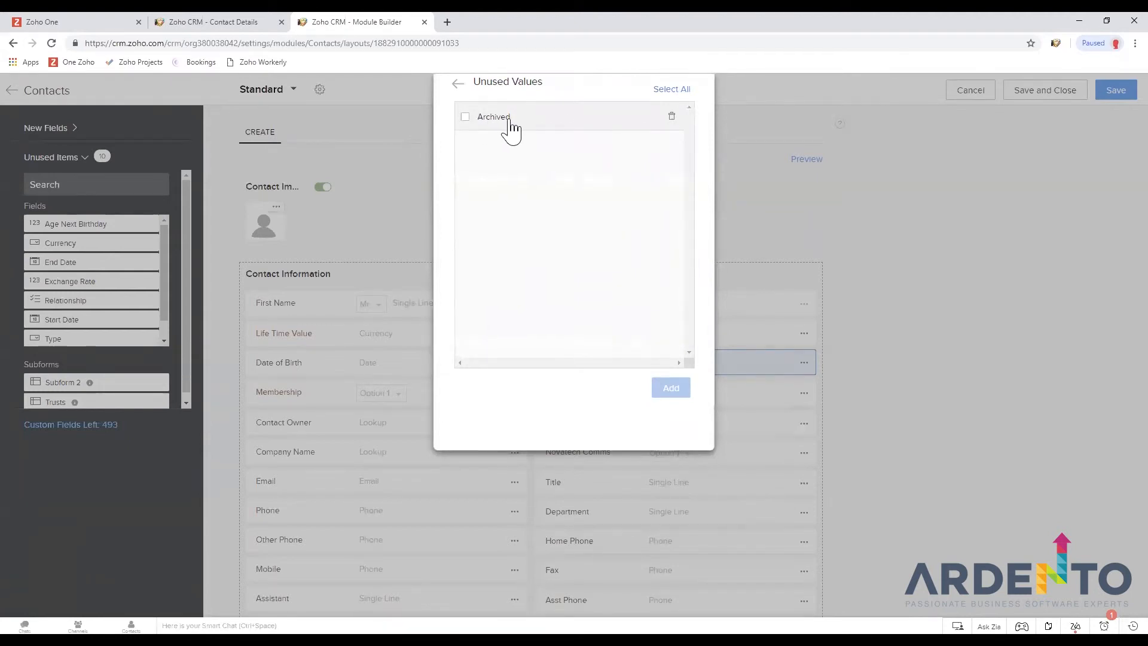
left_click(466, 119)
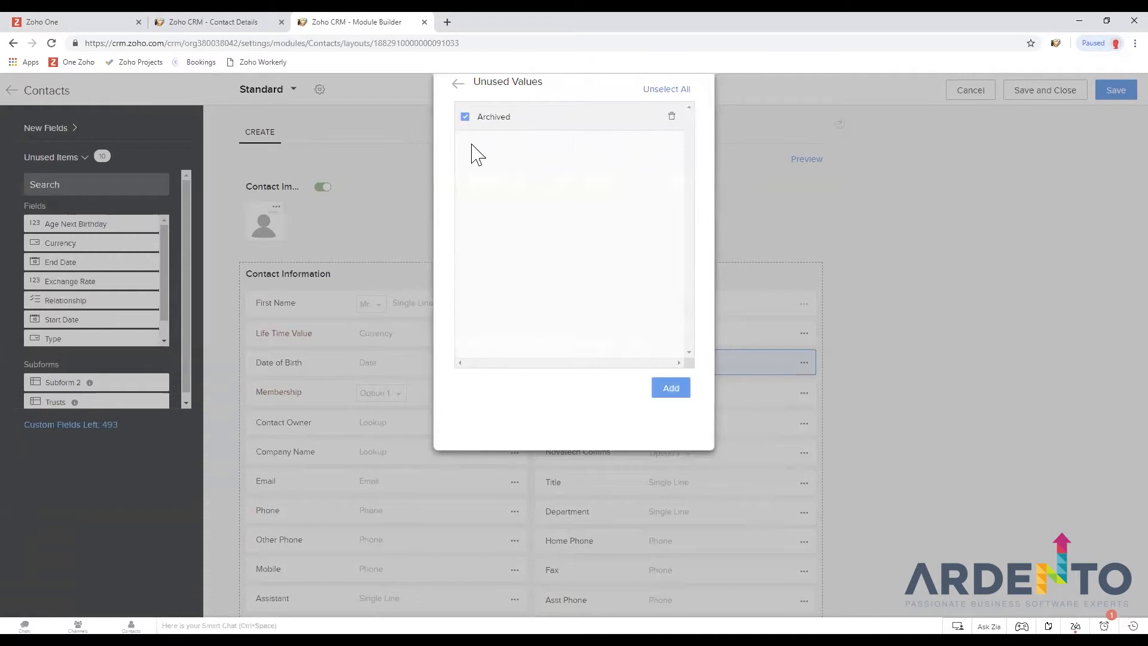
left_click(671, 389)
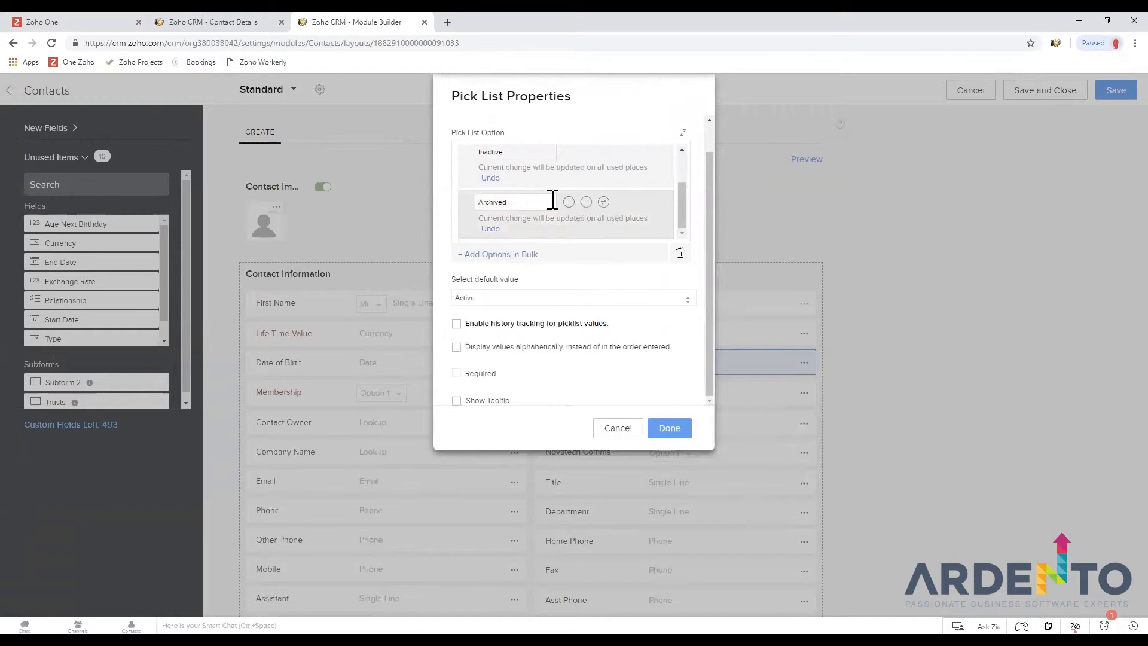
left_click(680, 254)
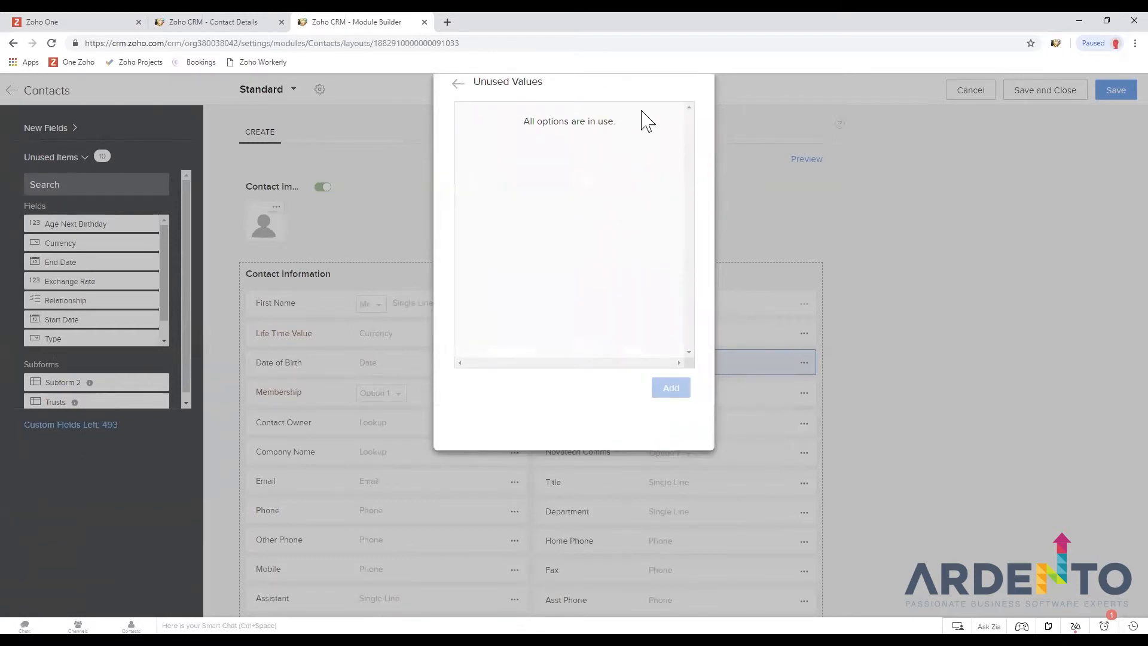
left_click(458, 83)
mouse_move(576, 216)
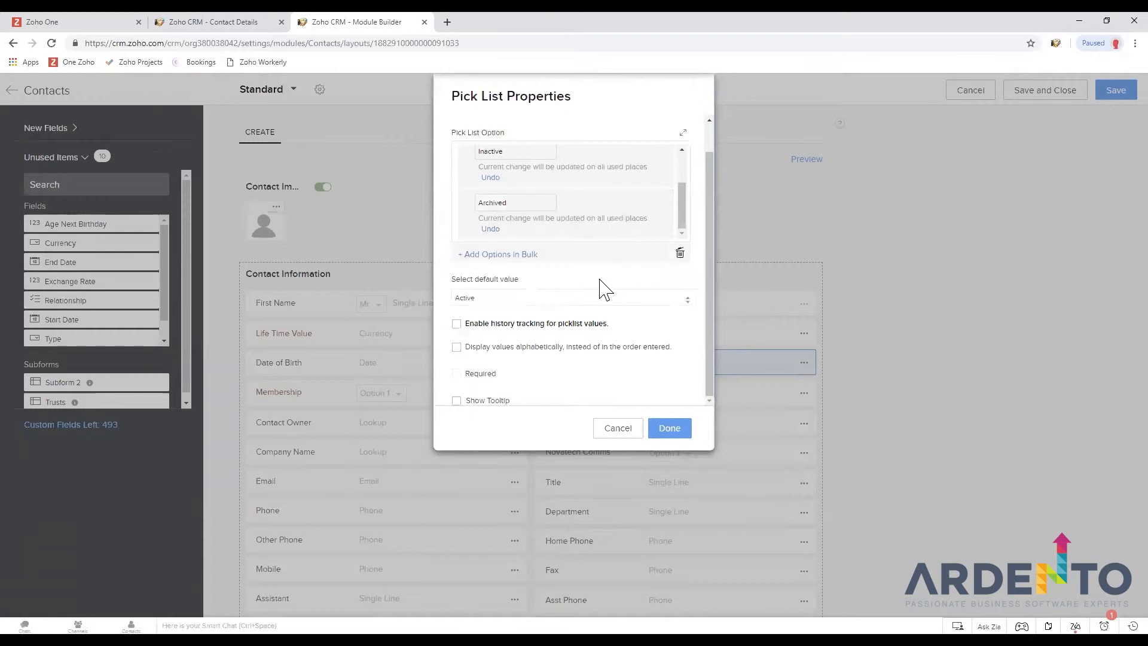
Go through the Status field's default value choices, set the default to -None- and enable Show Tooltip
left_click(478, 298)
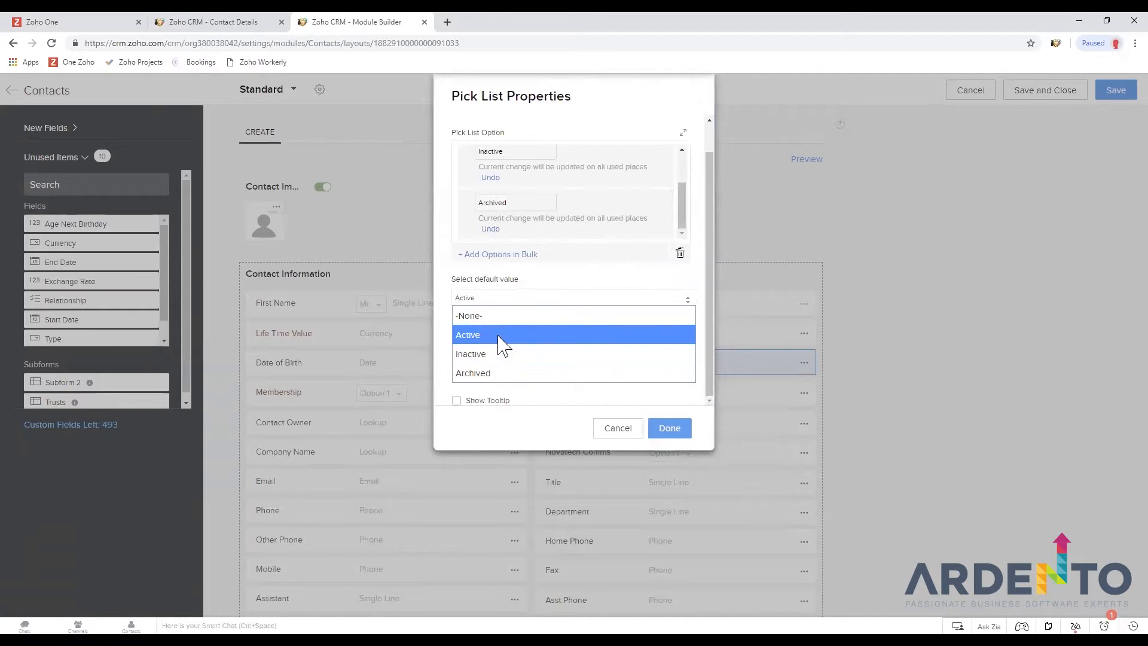
left_click(543, 299)
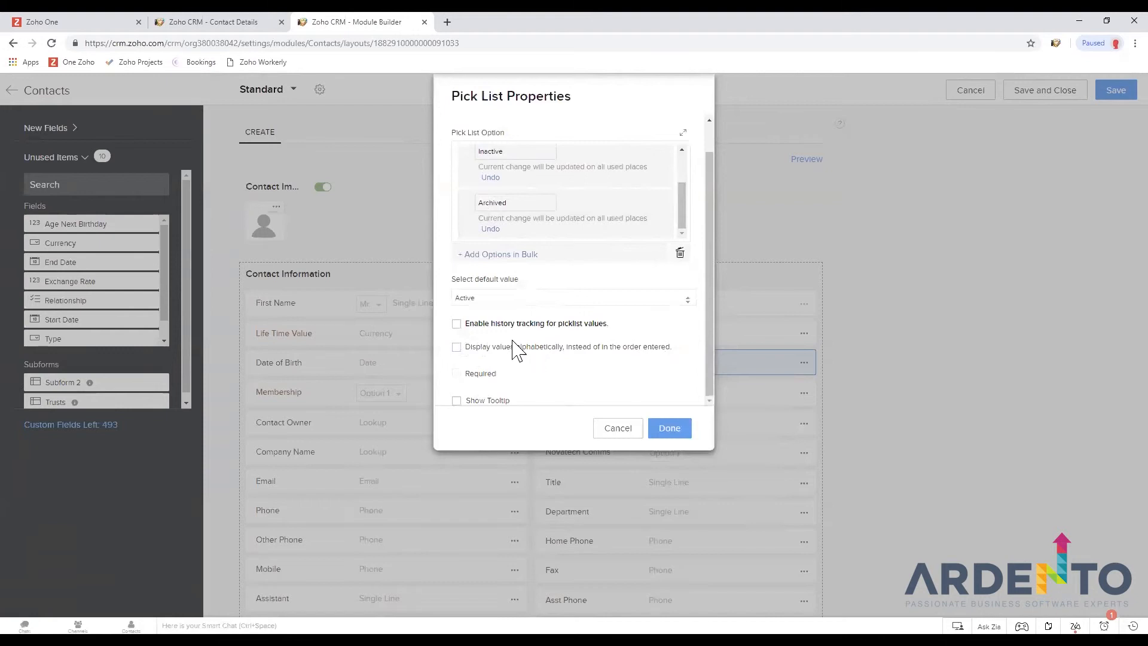
left_click_drag(688, 218, 682, 176)
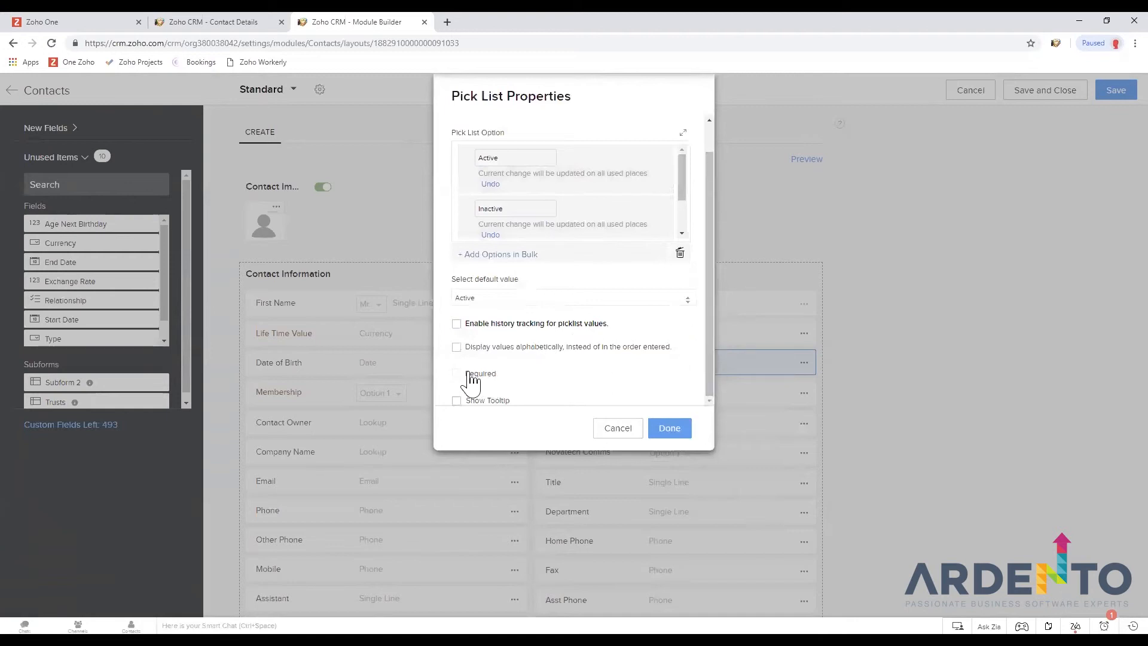
left_click_drag(475, 374, 466, 397)
left_click_drag(455, 282, 516, 281)
left_click(471, 299)
left_click(475, 326)
left_click(472, 299)
left_click(473, 318)
left_click(487, 302)
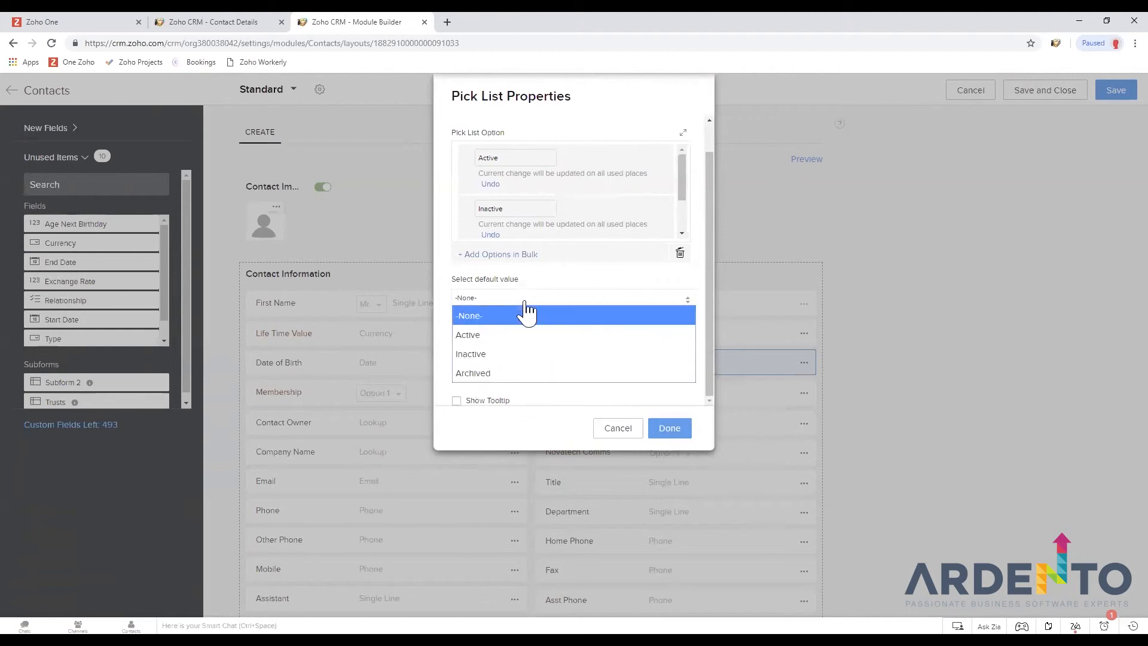
left_click(513, 311)
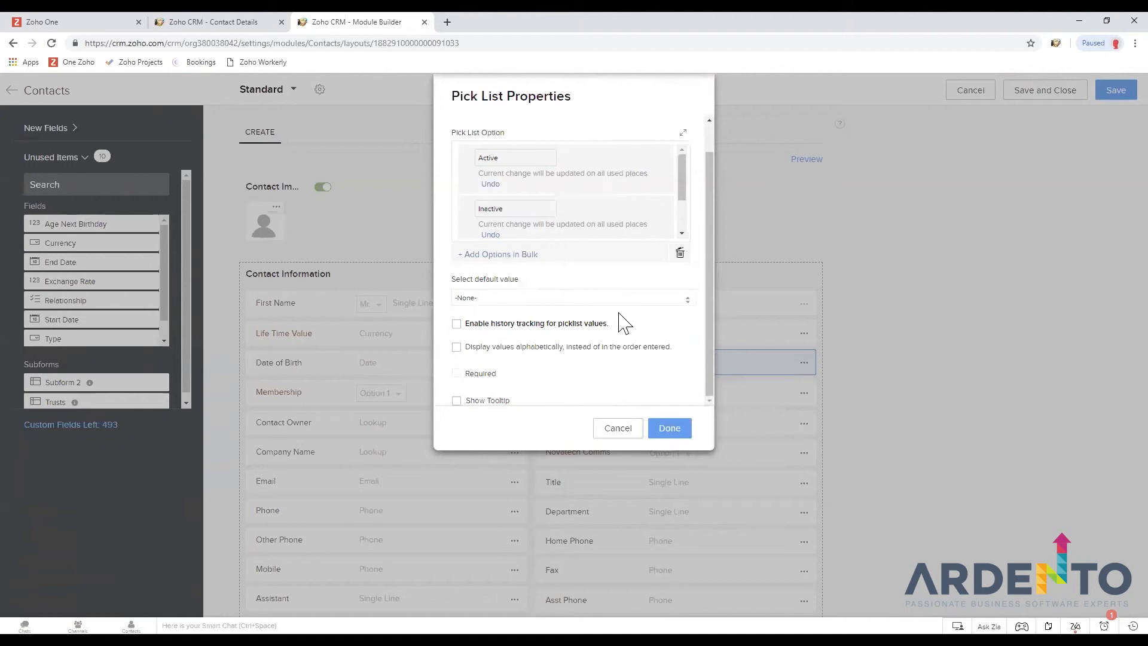
left_click(456, 402)
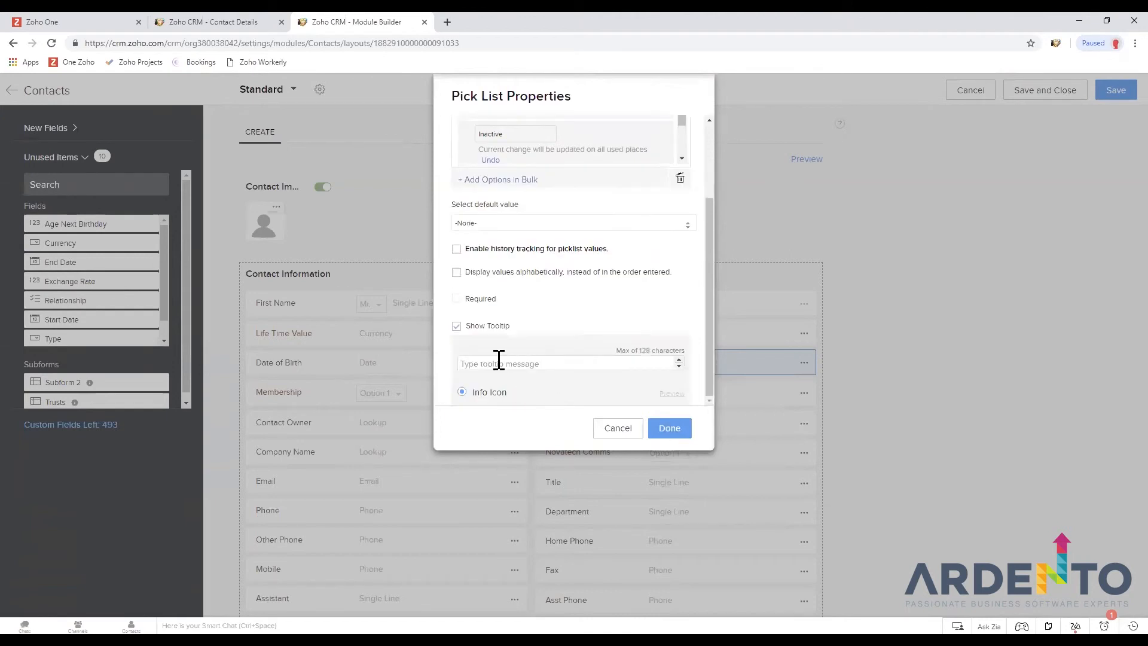
Switch to the contact record, leave its open Status field and look through the record's sections
left_click(207, 22)
left_click(538, 364)
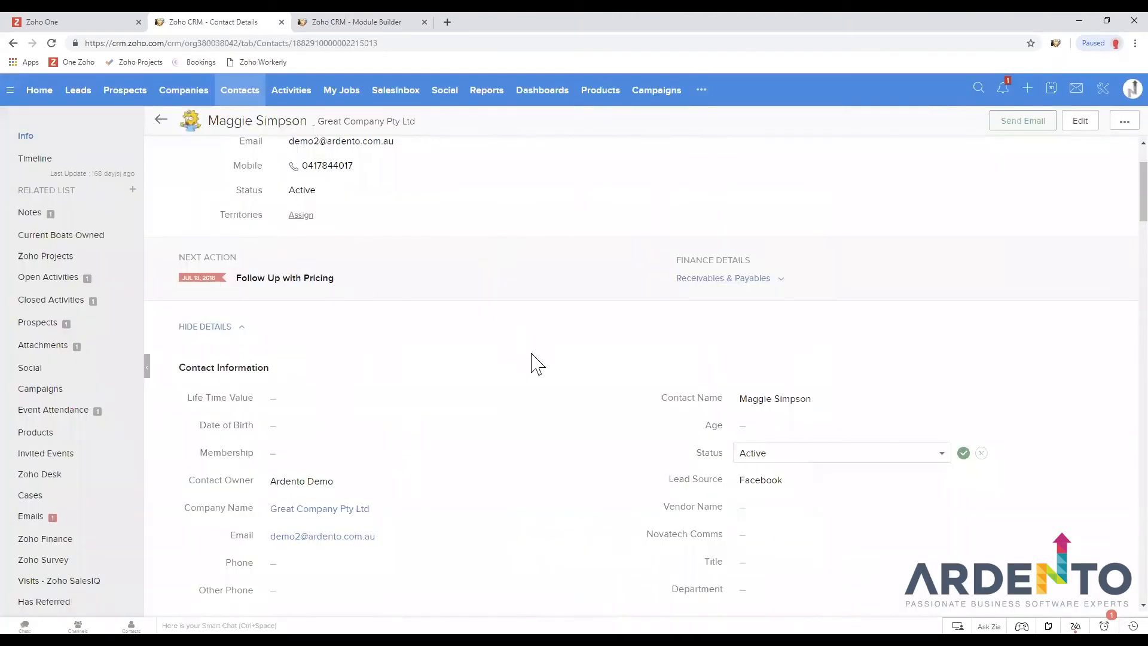
left_click(584, 389)
scroll(534, 370, "down", 5)
scroll(534, 371, "down", 10)
scroll(547, 383, "up", 1)
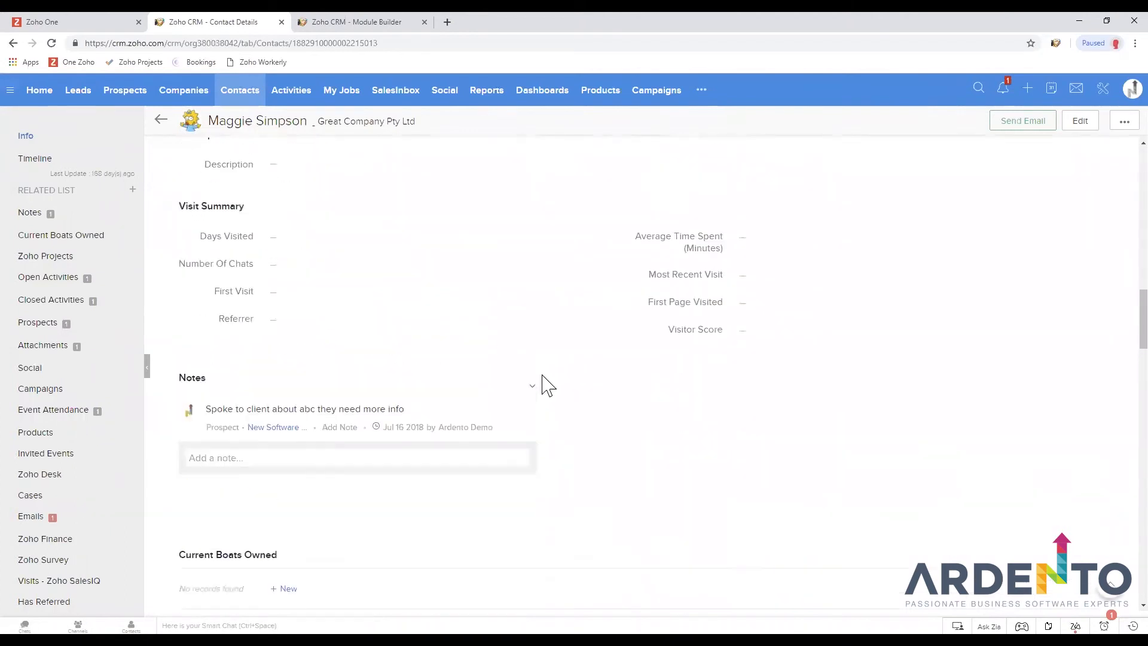
scroll(547, 385, "up", 12)
scroll(541, 377, "up", 2)
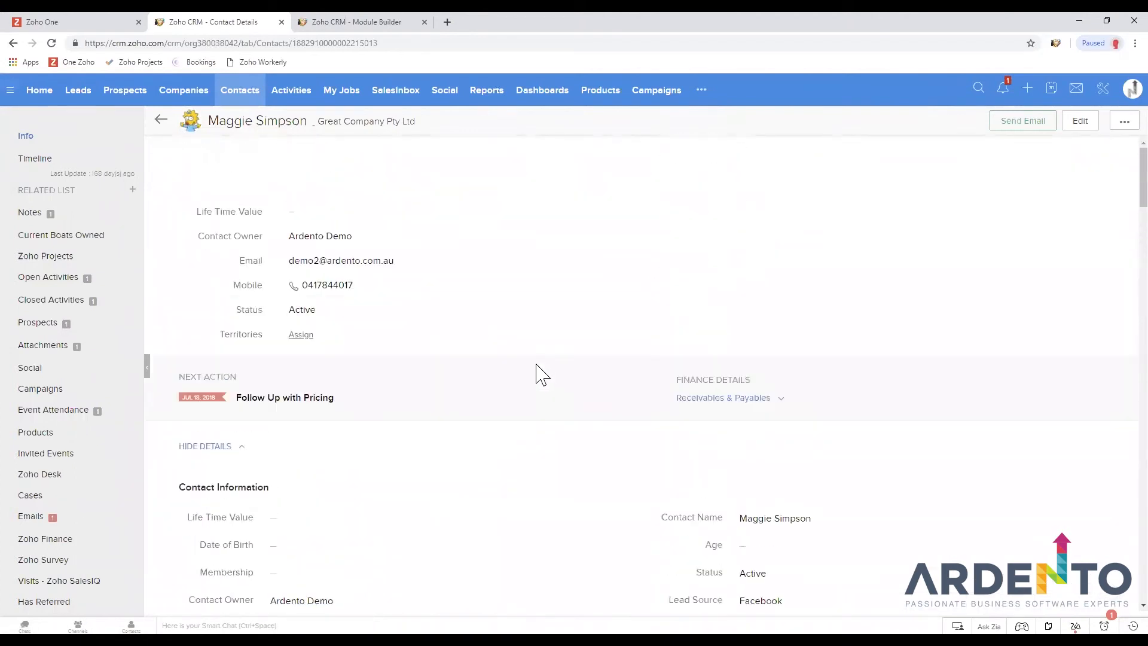
Return to the module builder, enter "if contact is active" as the Status tooltip message and save the layout
left_click(353, 22)
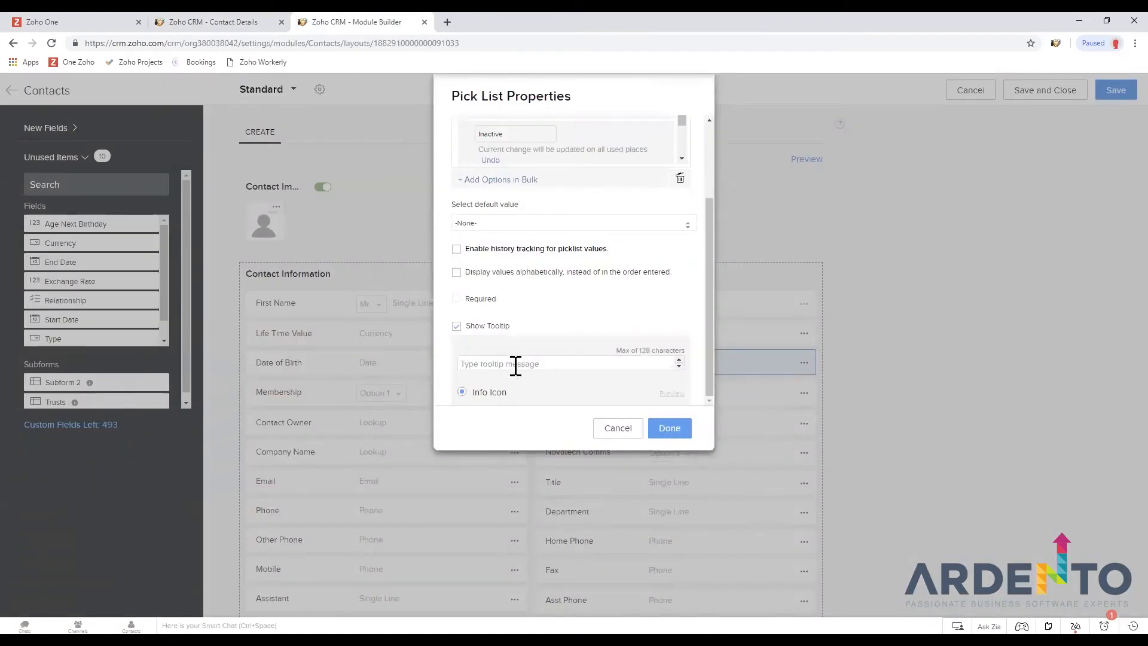
type("If")
left_click(670, 428)
left_click(1106, 93)
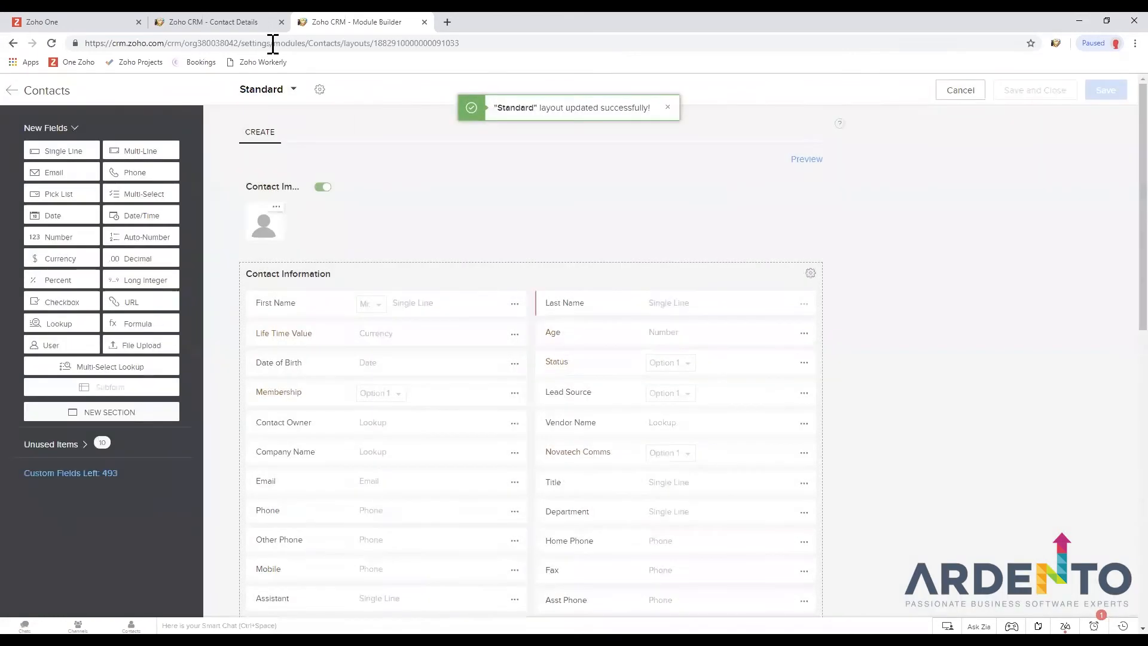
Reload the contact record, open it for editing and check the Status field for its tooltip
left_click(244, 21)
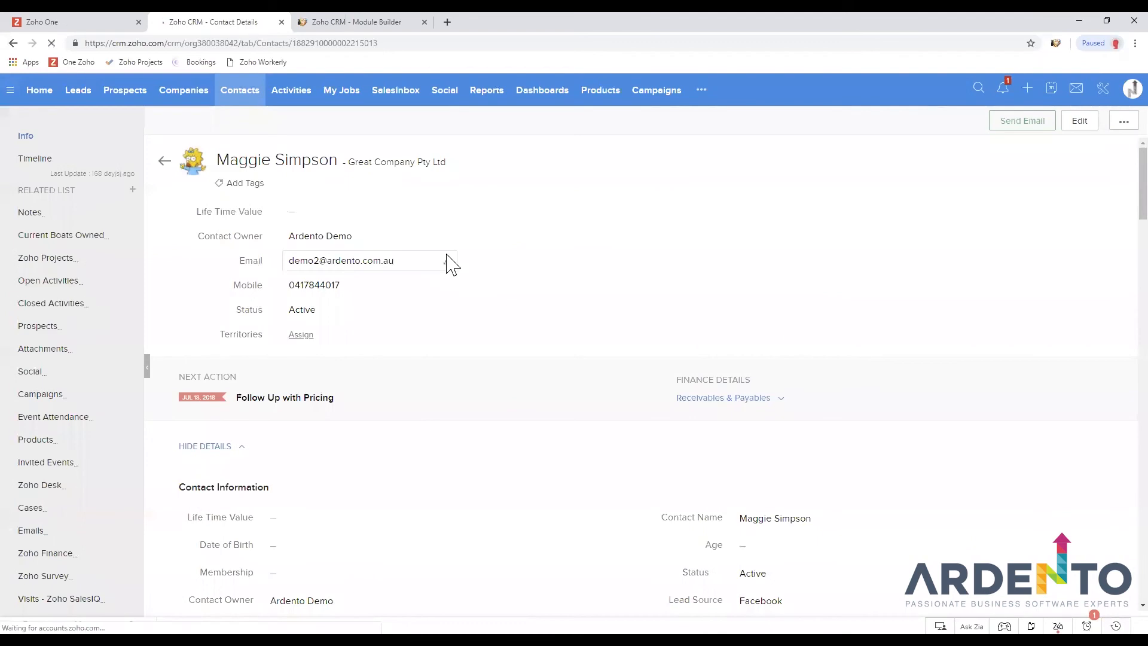
scroll(496, 379, "down", 4)
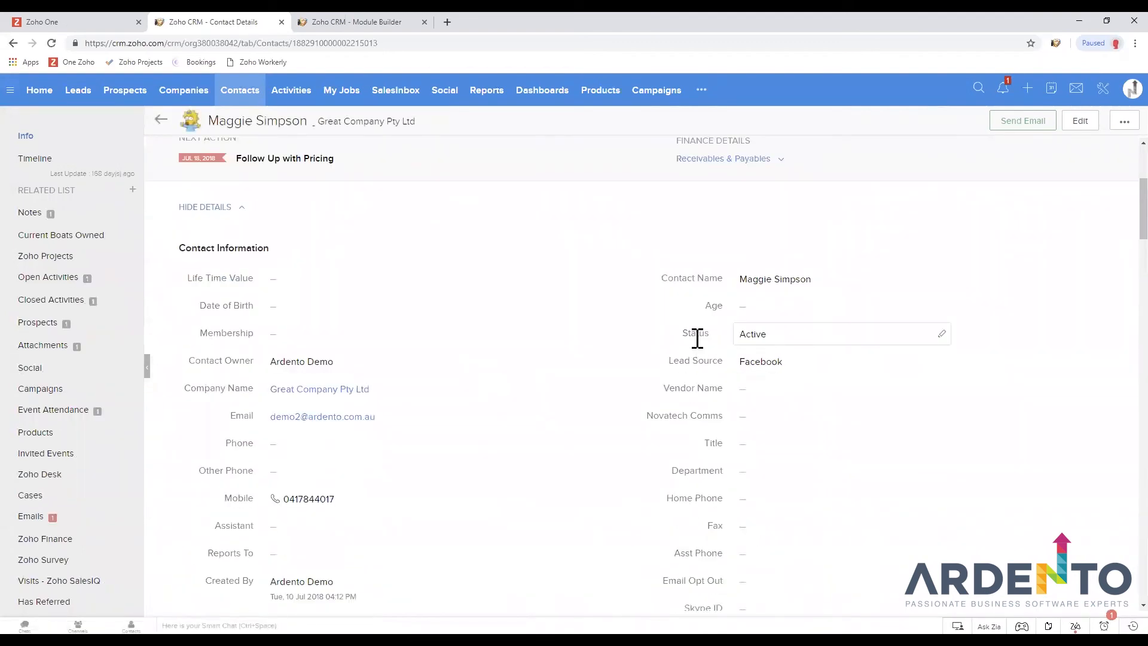
left_click(1080, 121)
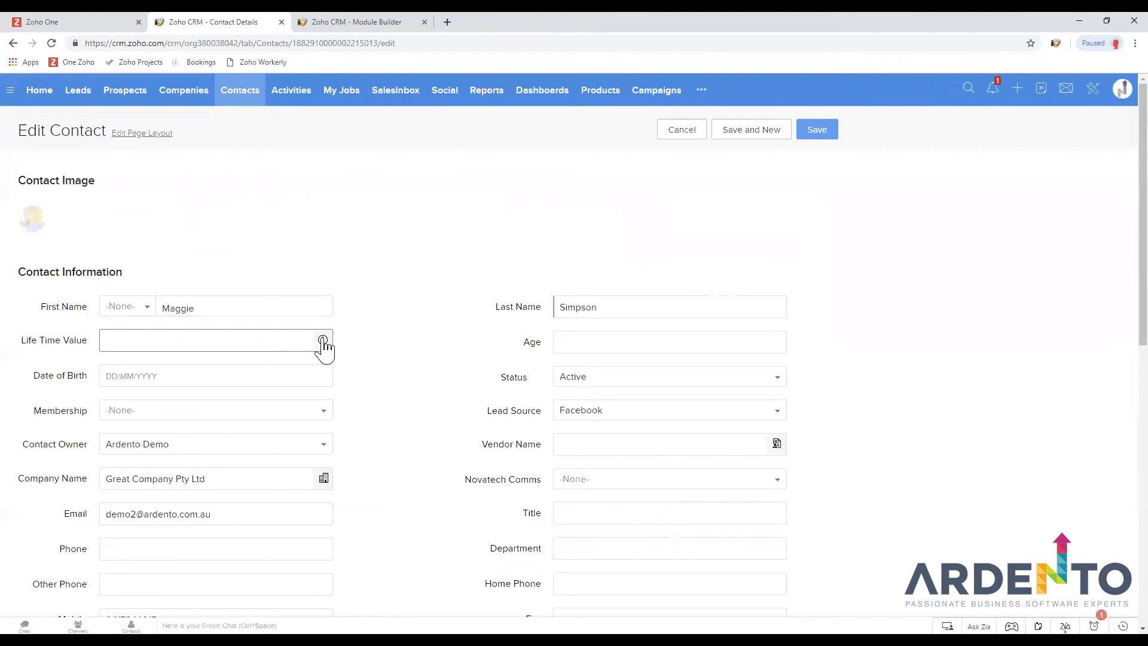
mouse_move(536, 378)
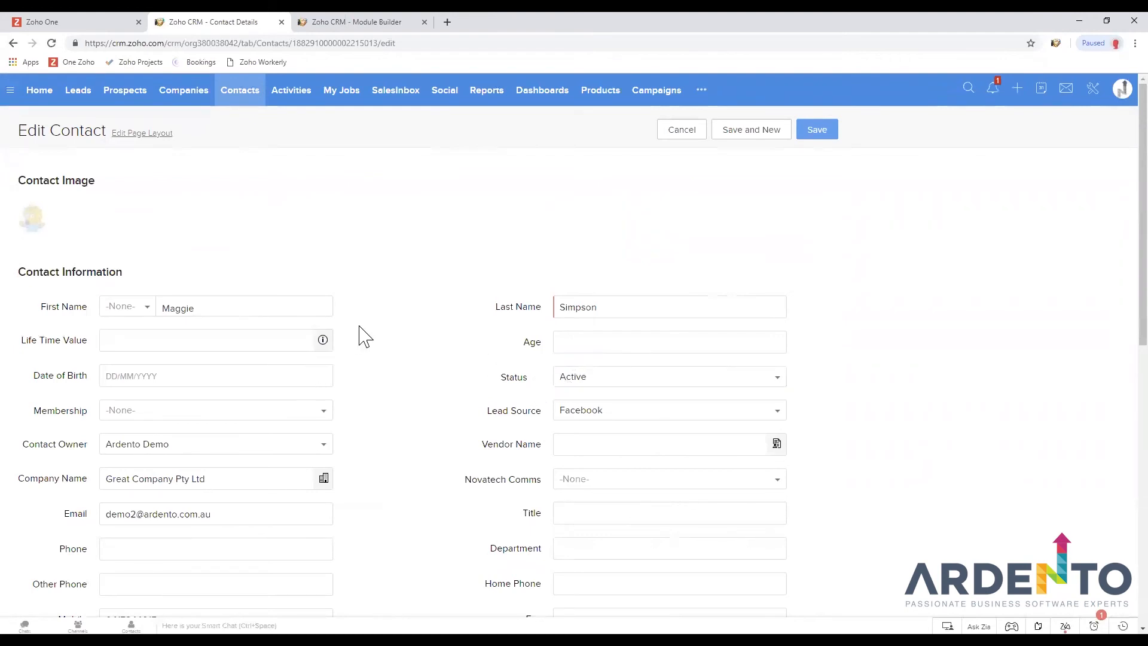
Reopen the Status field's properties in the module builder, check the tooltip message and display type, and close them without changes
left_click(359, 22)
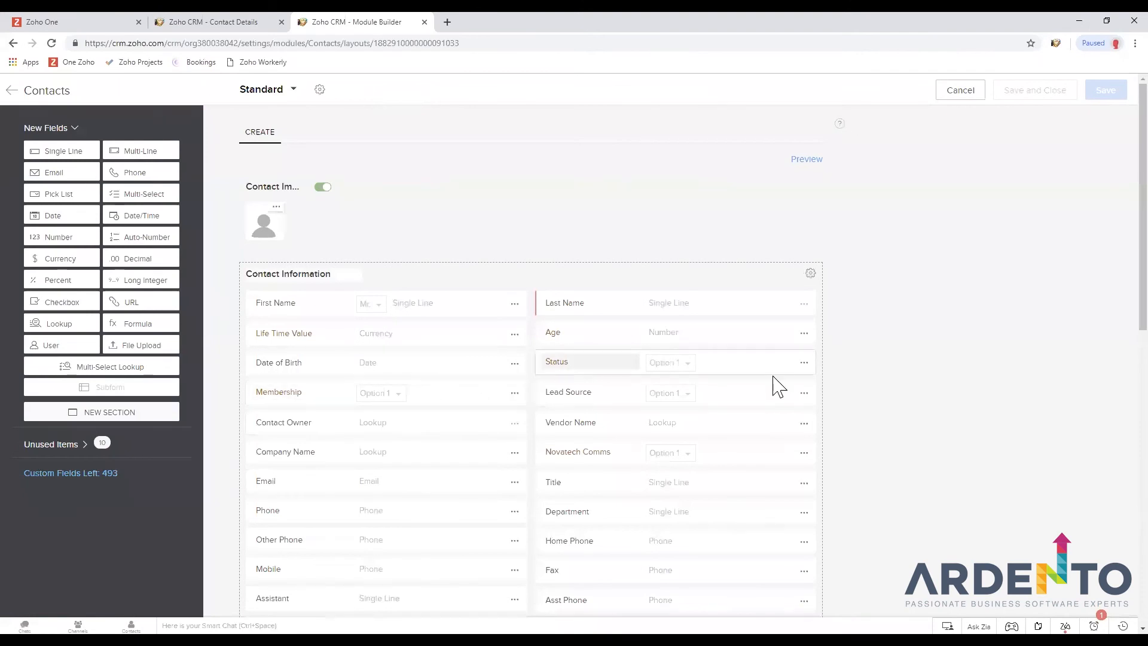
left_click(804, 363)
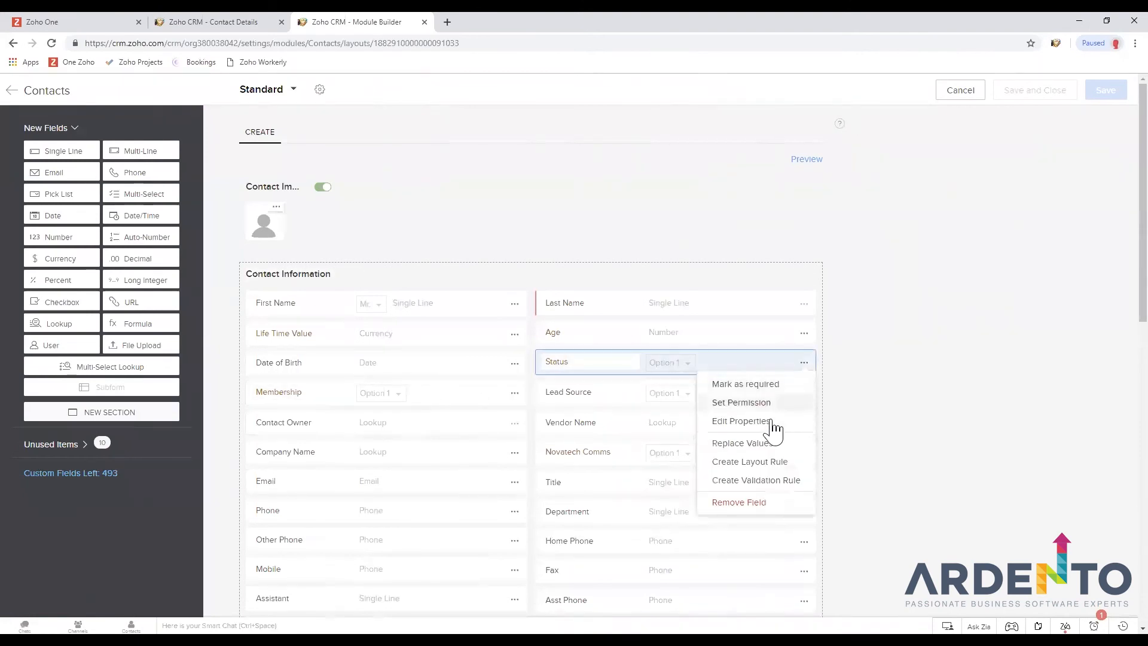
left_click(772, 423)
right_click(710, 500)
left_click_drag(703, 330, 706, 399)
left_click(522, 398)
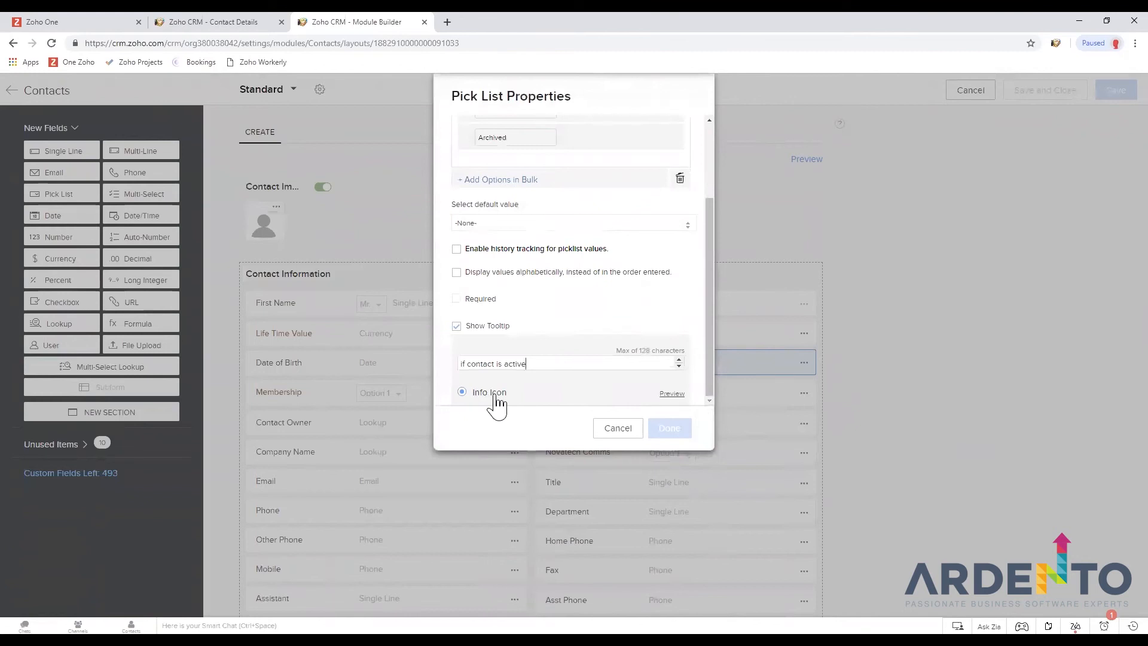
left_click(622, 430)
Return to the contact's edit form and examine the Life Time Value tooltip and the Membership and Date of Birth fields
left_click(262, 25)
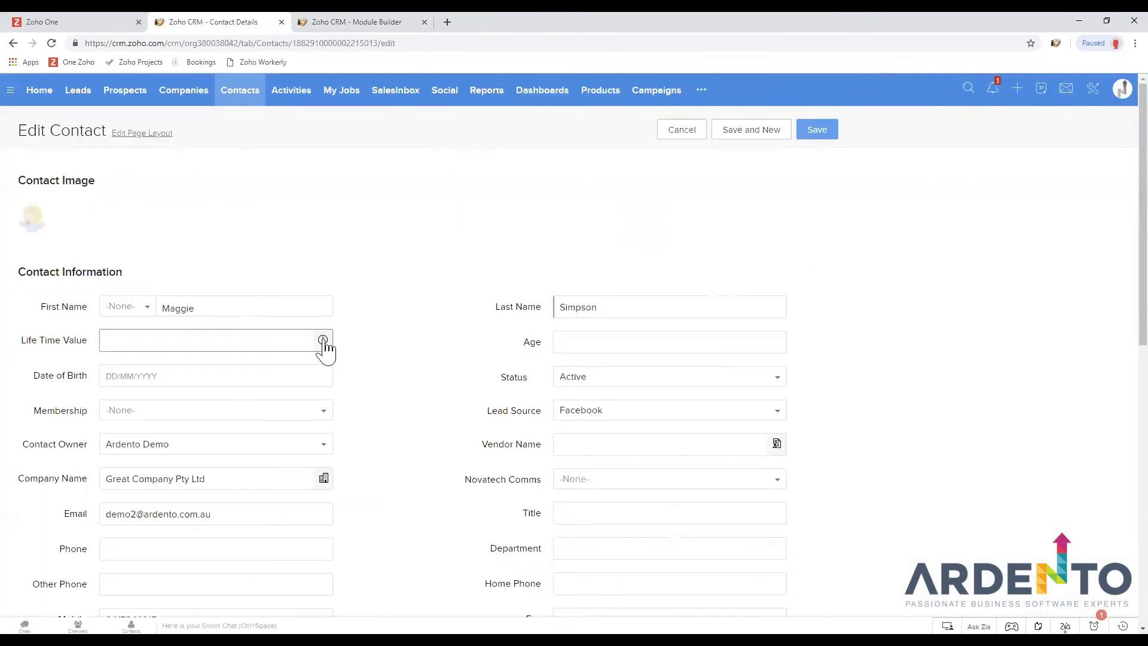
mouse_move(332, 355)
left_click(264, 342)
left_click_drag(42, 411, 76, 410)
left_click_drag(35, 375, 83, 375)
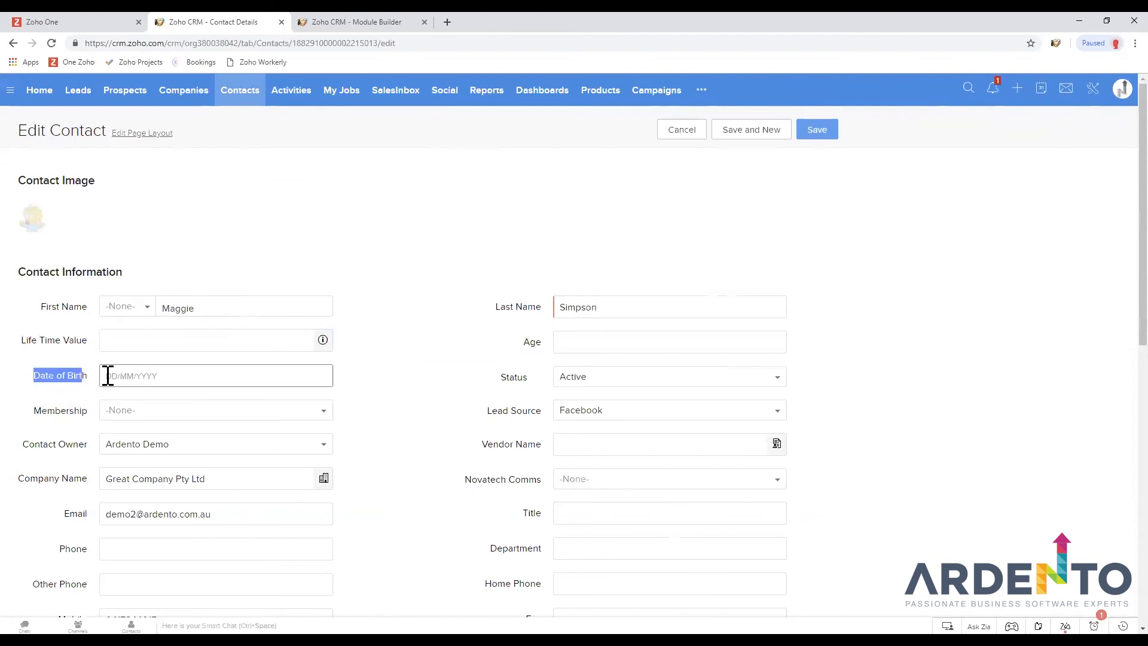
Examine the Date of Birth field and the Membership field's options on the contact's edit form without changing anything
left_click(167, 377)
left_click(407, 389)
left_click(159, 410)
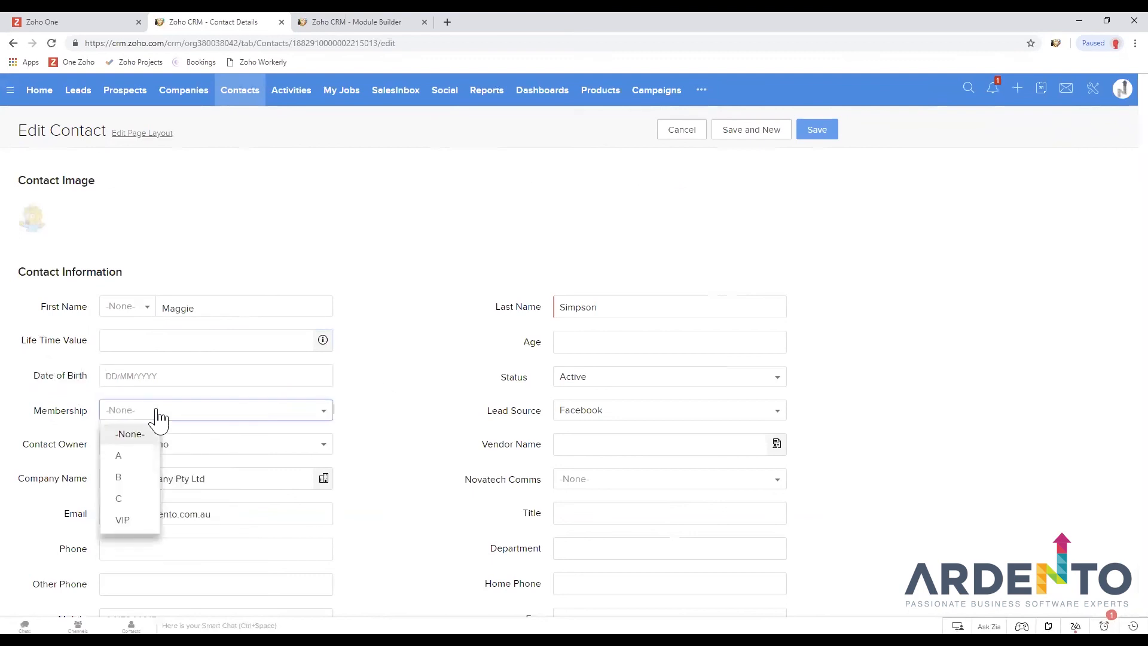
left_click(399, 390)
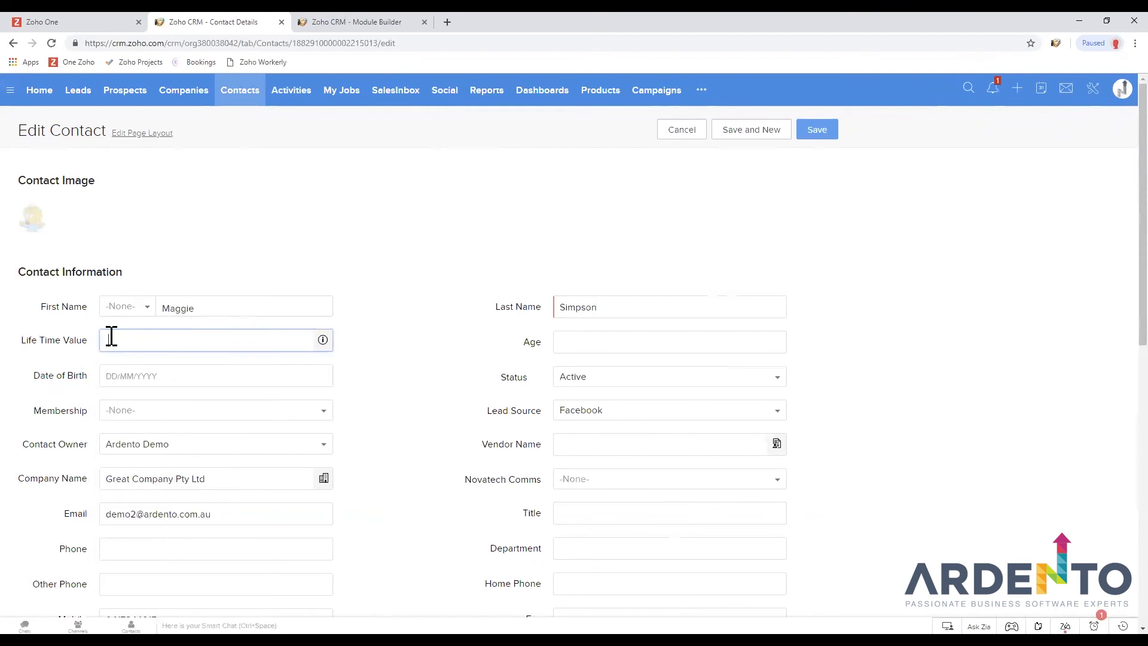
left_click(616, 388)
left_click(544, 391)
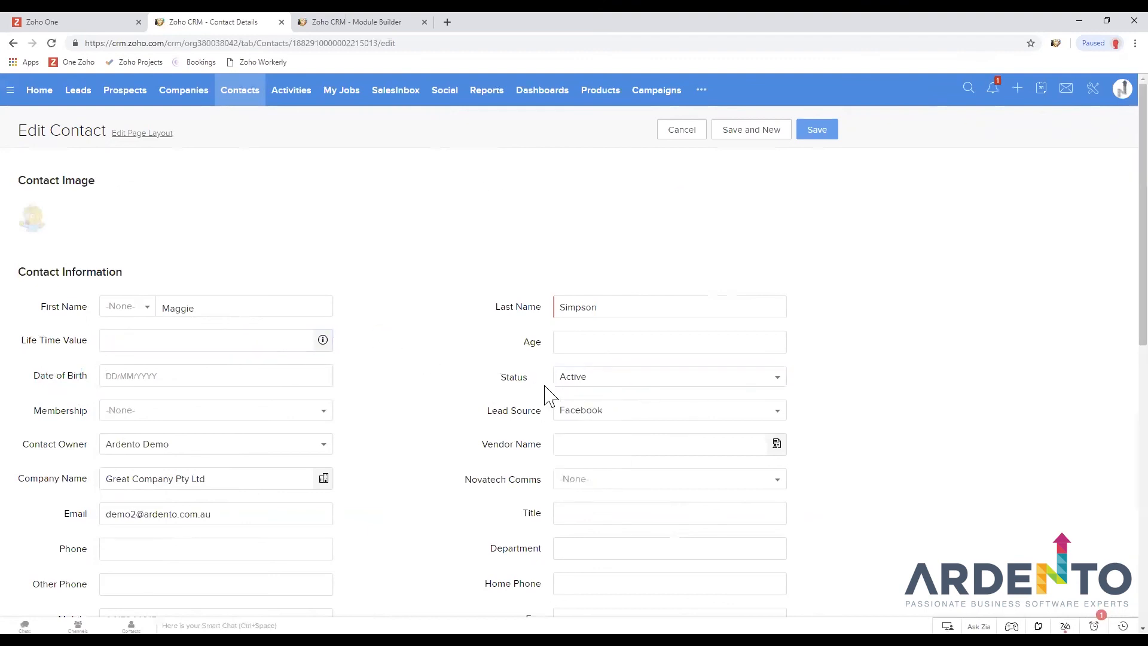
Switch briefly to the module builder, then return to the contact's edit form and display the Status field's tooltip
left_click(368, 18)
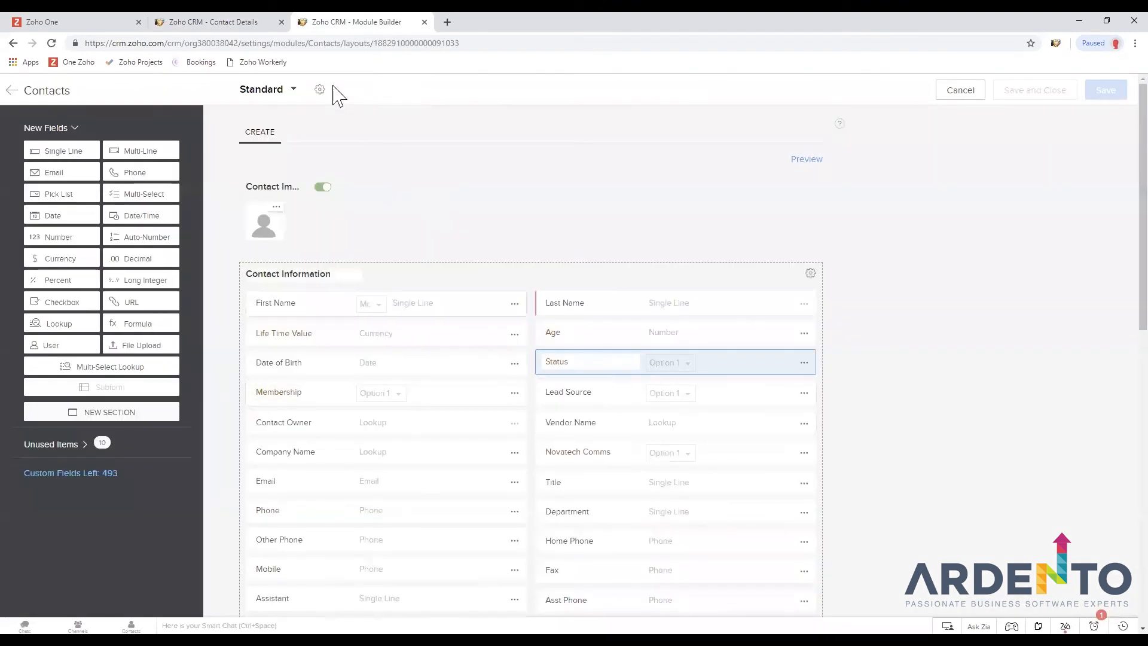
left_click(226, 24)
mouse_move(537, 381)
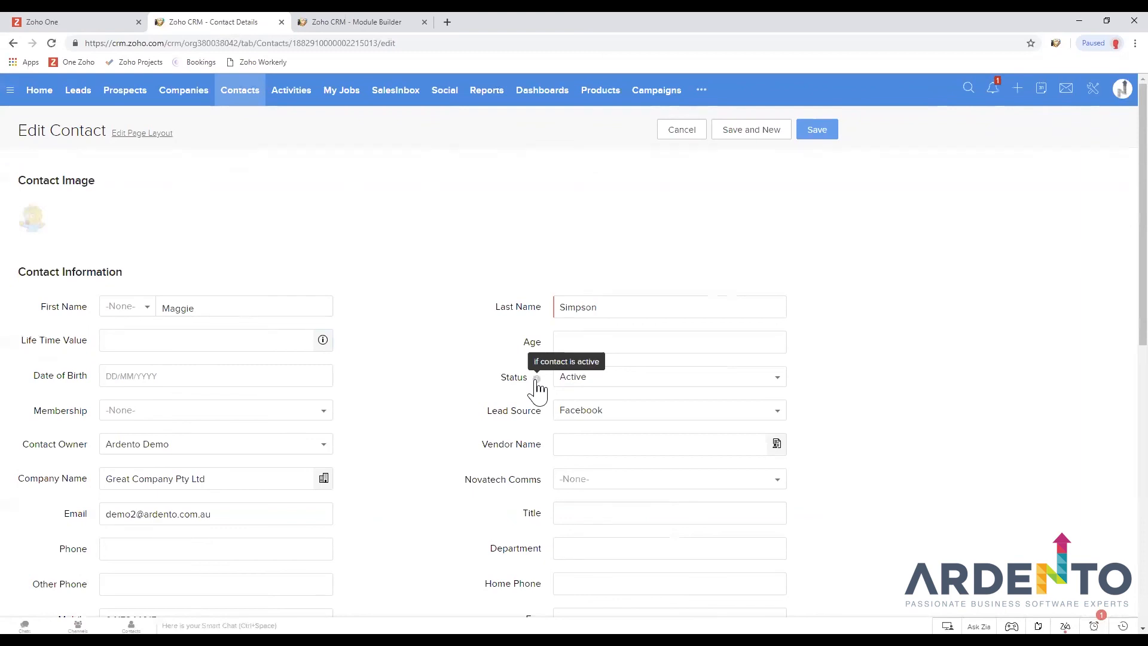
Return to the module builder and turn off the tooltip in the Status field's pick list properties
left_click(365, 25)
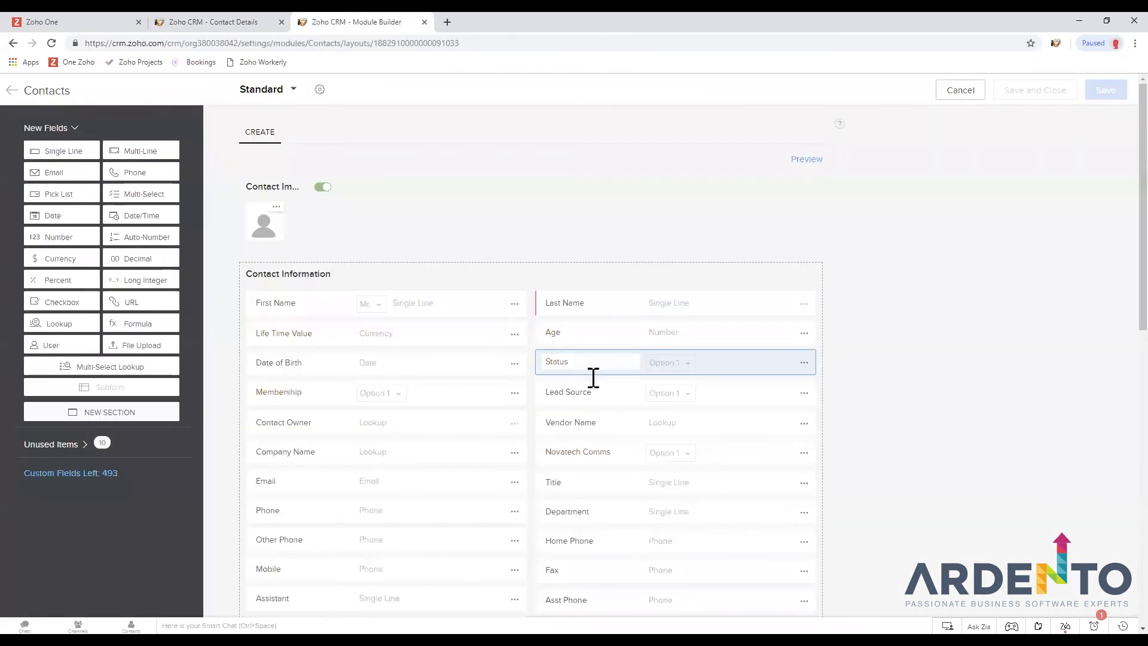
left_click(804, 363)
left_click(741, 421)
scroll(520, 390, "down", 3)
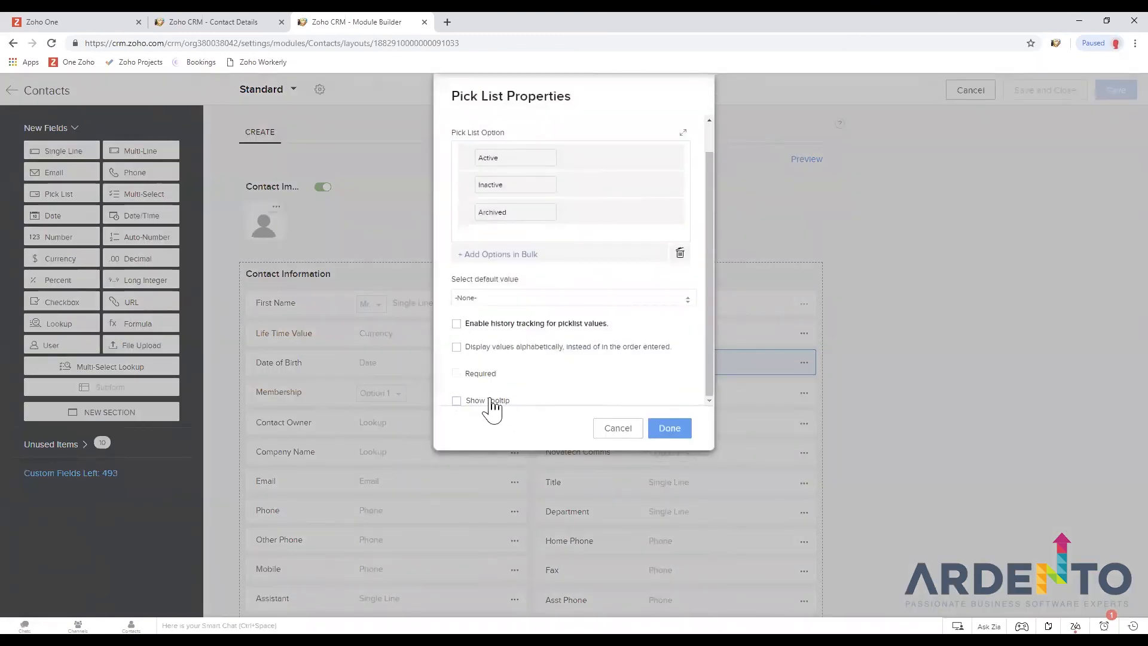
left_click(669, 428)
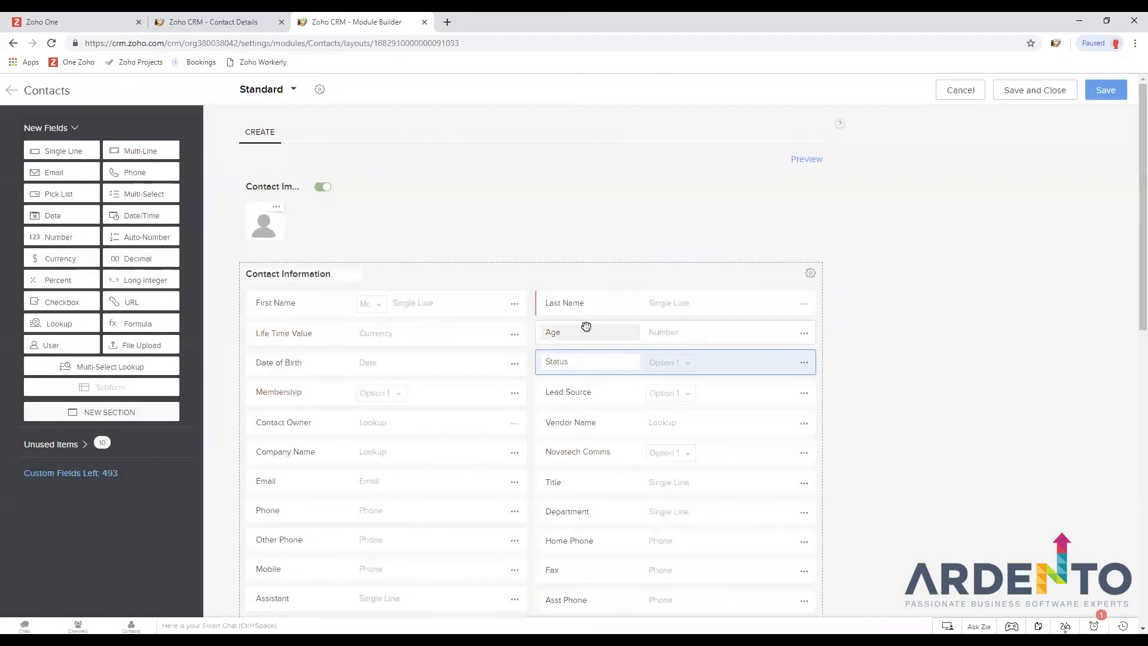
Review the Contacts layout's fields and sections, from Contact Information through Address and Description Information to Visit Summary
scroll(541, 345, "down", 4)
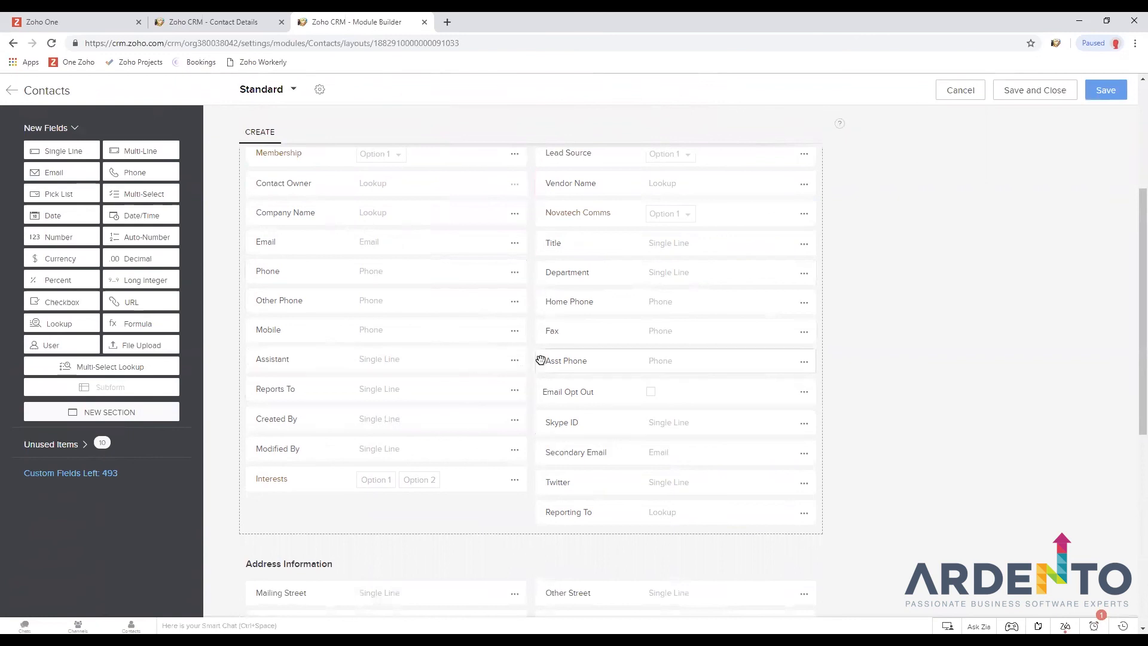
scroll(689, 438, "down", 4)
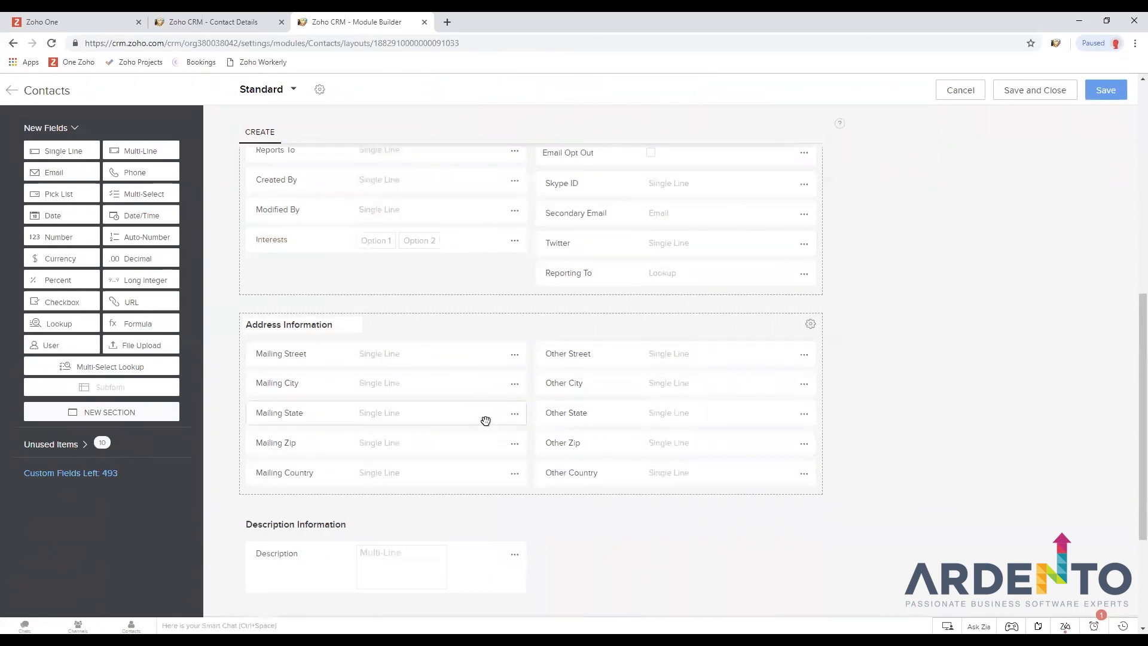
scroll(484, 418, "down", 3)
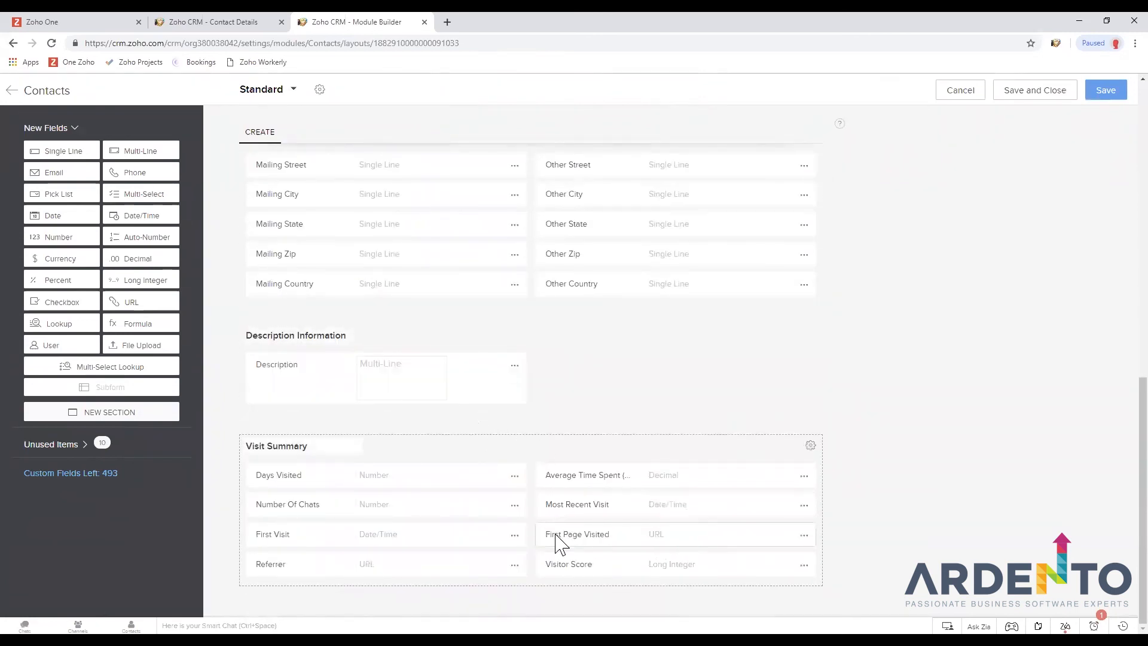
scroll(502, 496, "up", 12)
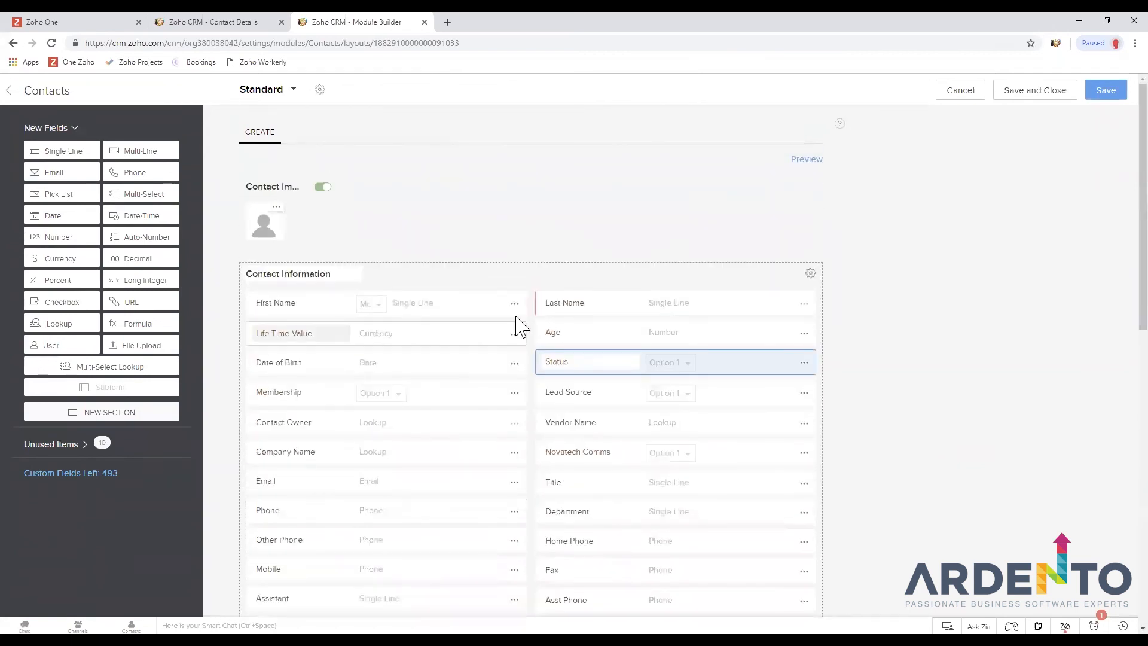